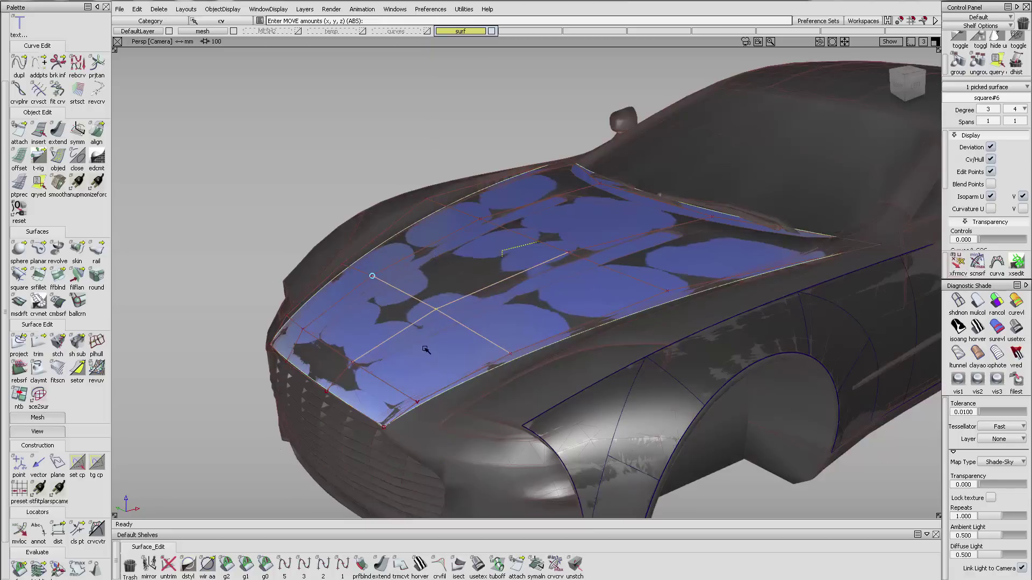
Step: Undo the last control-point moves on the hood surface
right_drag(511, 355, 511, 354)
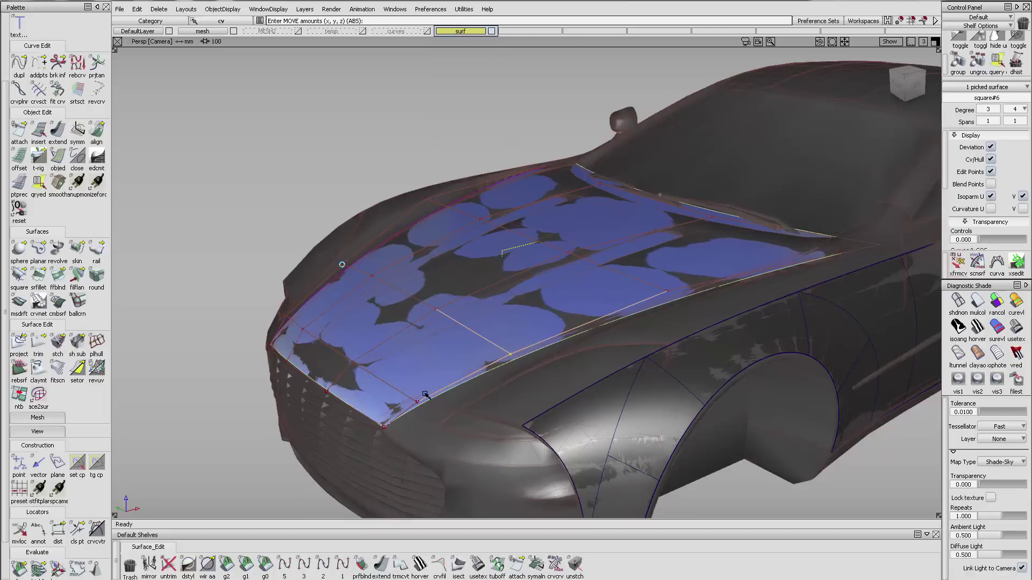
key(ctrl+z)
key(ctrl+z)
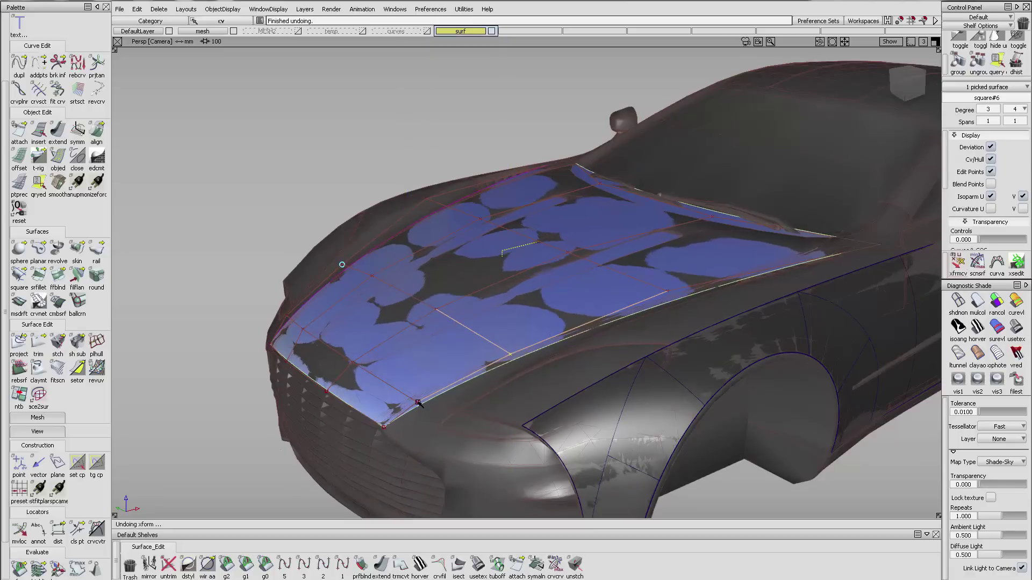
Step: Deselect the hood surface and turn off diagnostic shading to show the car as wireframe
alt+shift+drag(655, 316, 715, 323)
right_drag(805, 203, 805, 202)
ctrl+shift+drag(612, 332, 693, 298)
click(962, 305)
mouse_move(536, 223)
alt+shift+mouse_down()
mouse_move(552, 240)
mouse_move(546, 272)
mouse_move(541, 224)
mouse_move(530, 203)
mouse_move(523, 208)
alt+shift+mouse_up()
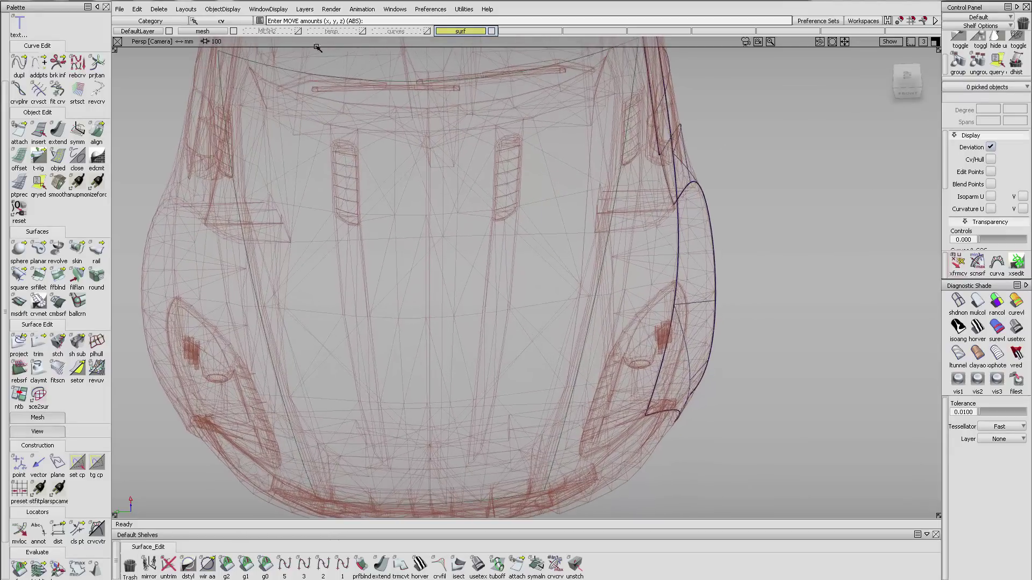
Step: Make MESH2 the active layer and hide the mesh layer, working from the top view
click(283, 32)
click(232, 32)
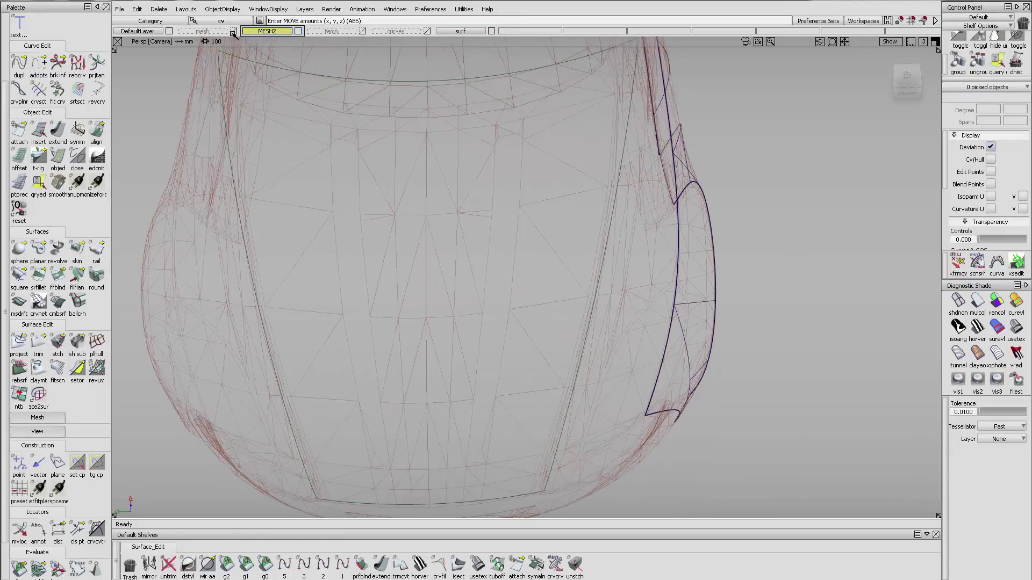
mouse_move(552, 196)
alt+shift+mouse_down()
mouse_move(528, 150)
mouse_move(541, 212)
alt+shift+mouse_up()
click(907, 79)
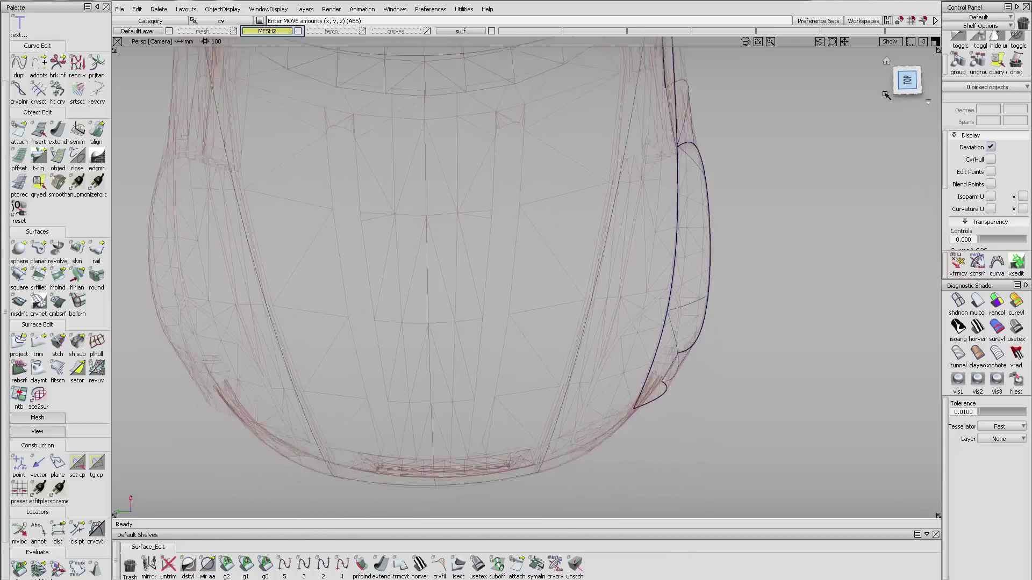
mouse_move(927, 129)
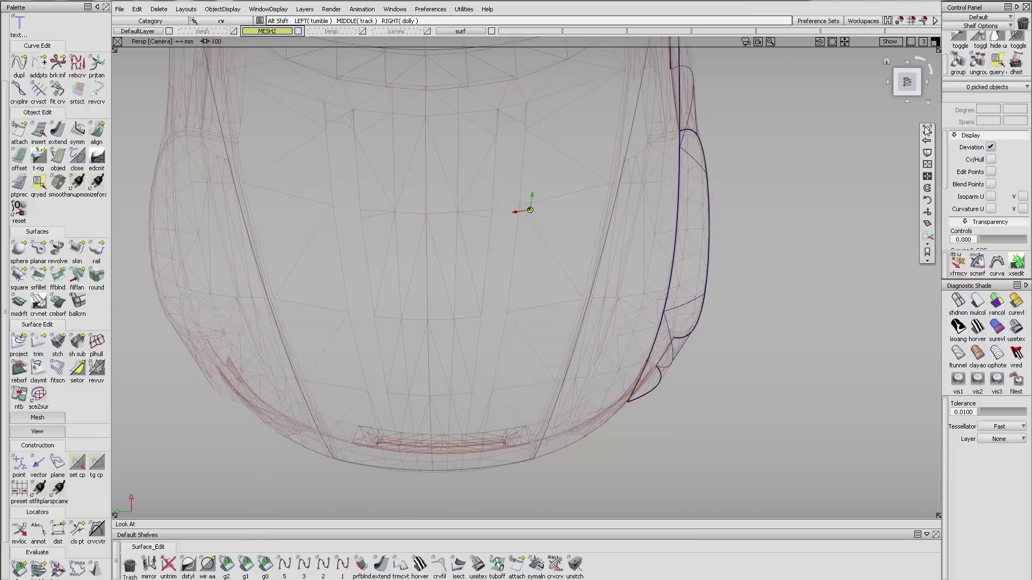
key(F5)
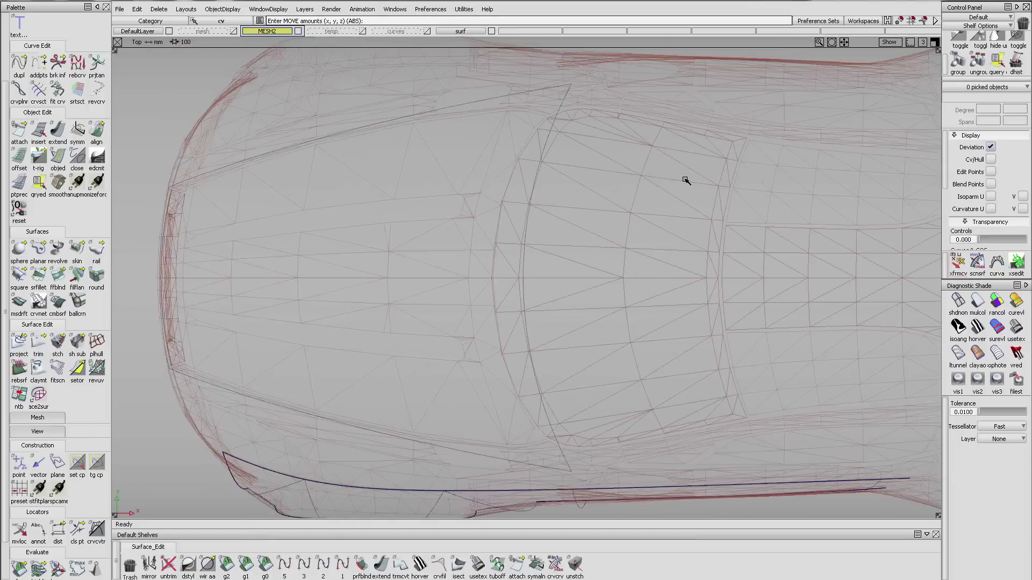
Step: Extend the hood's side edge about 274 mm toward the centre, and extend the resulting edge inward by a separate strip about 76 mm wide
alt+shift+middle_drag(430, 267, 649, 211)
alt+shift+right_drag(649, 211, 677, 193)
alt+shift+middle_drag(677, 193, 658, 288)
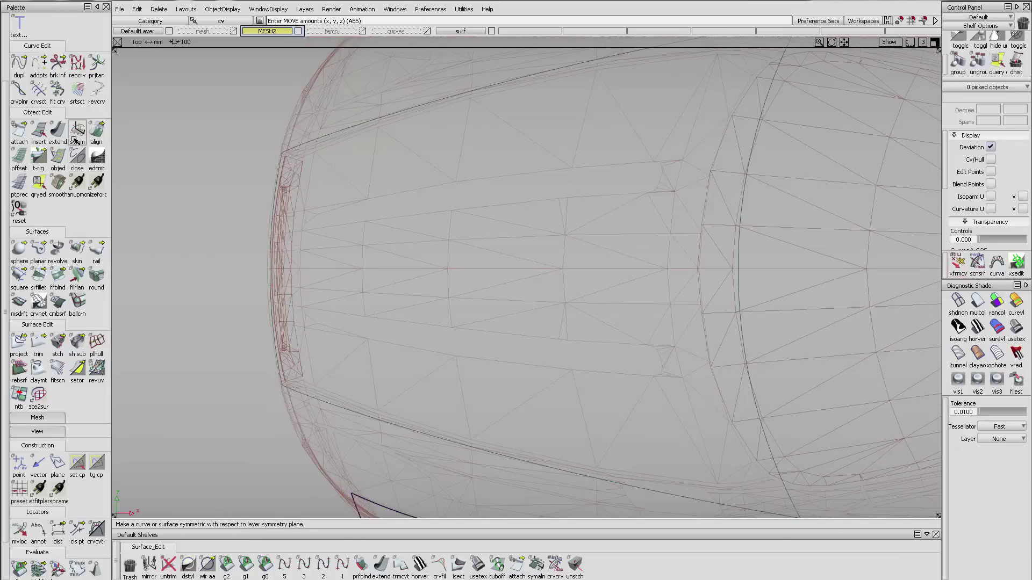
click(382, 562)
drag(450, 442, 432, 268)
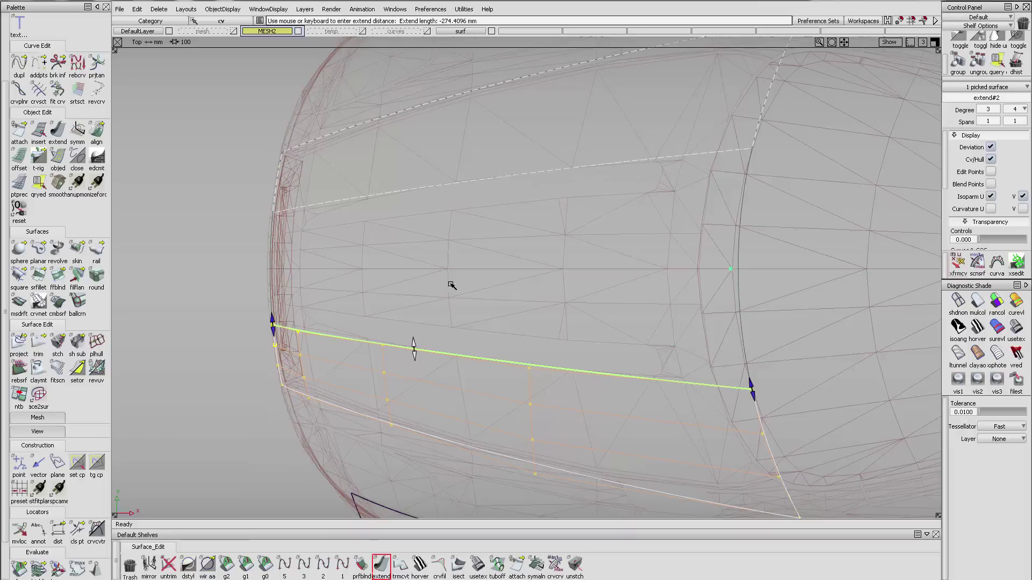
ctrl+shift+drag(493, 346, 476, 312)
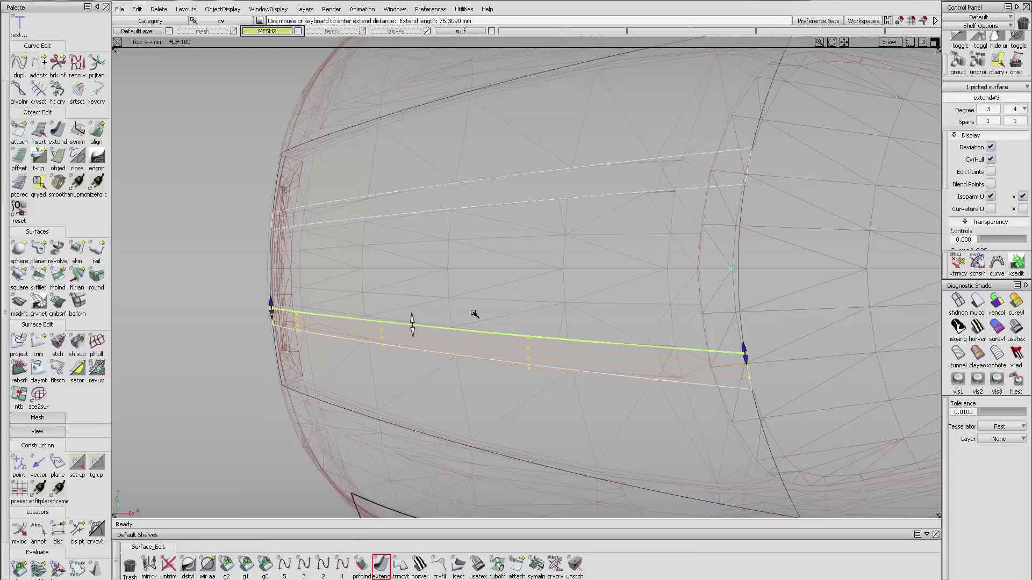
Step: Delete the wide helper extension between the hood's side edge and the narrow strip
alt+shift+right_drag(567, 378, 326, 372)
ctrl+shift+drag(324, 367, 379, 317)
ctrl+shift+drag(385, 312, 370, 338)
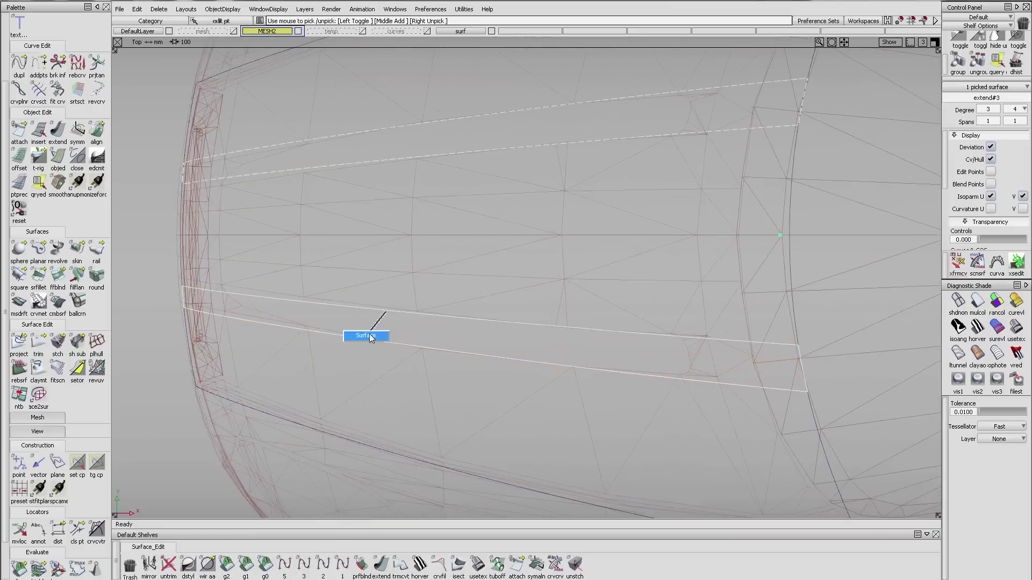
click(370, 336)
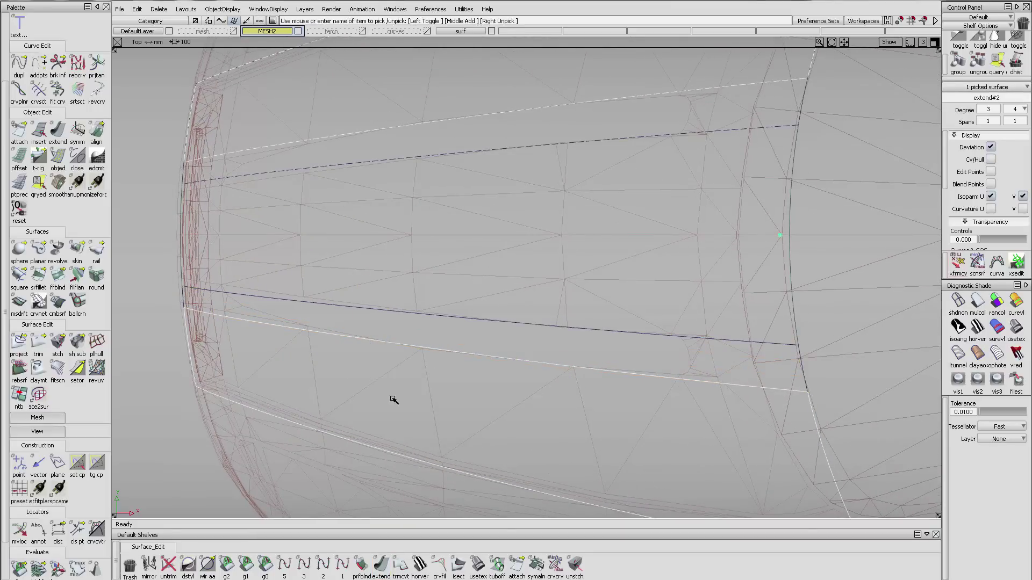
click(409, 341)
click(407, 315)
key(Delete)
key(Return)
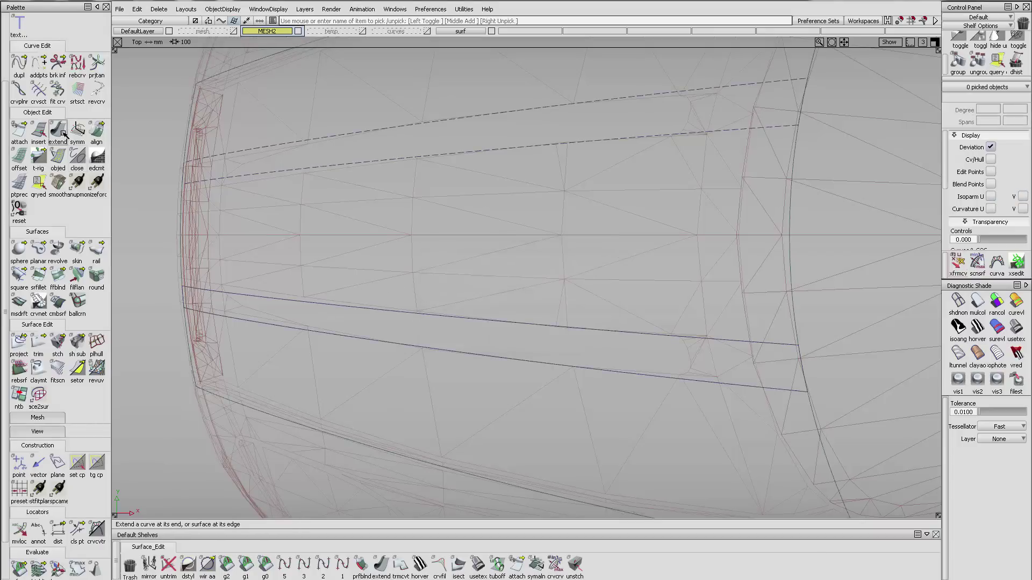
Step: Use Extend to adjust the front corners of the strip's two long edges, offsetting the outer one non-proportionally by about -5.3 mm
click(57, 132)
click(207, 292)
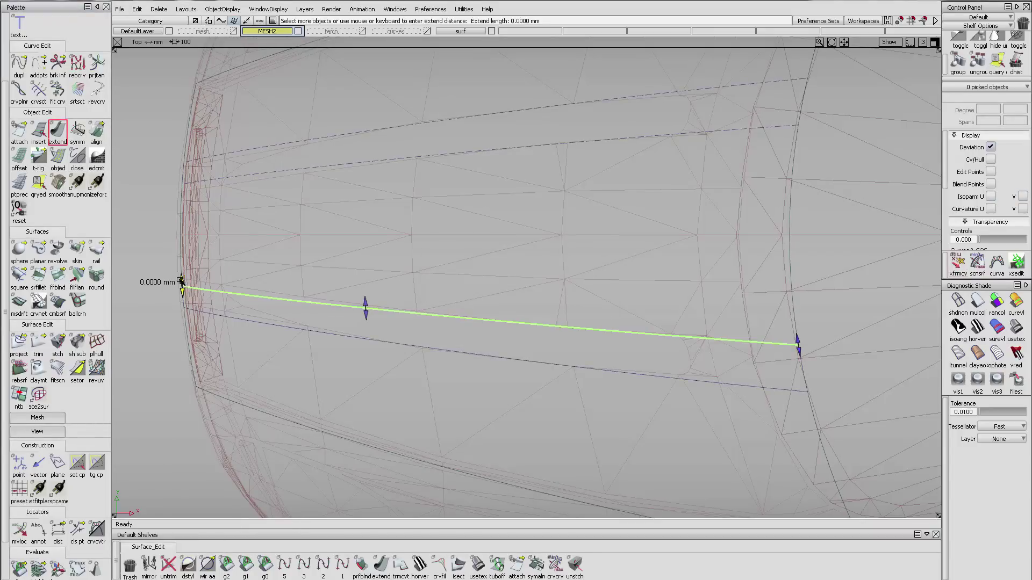
drag(181, 280, 415, 342)
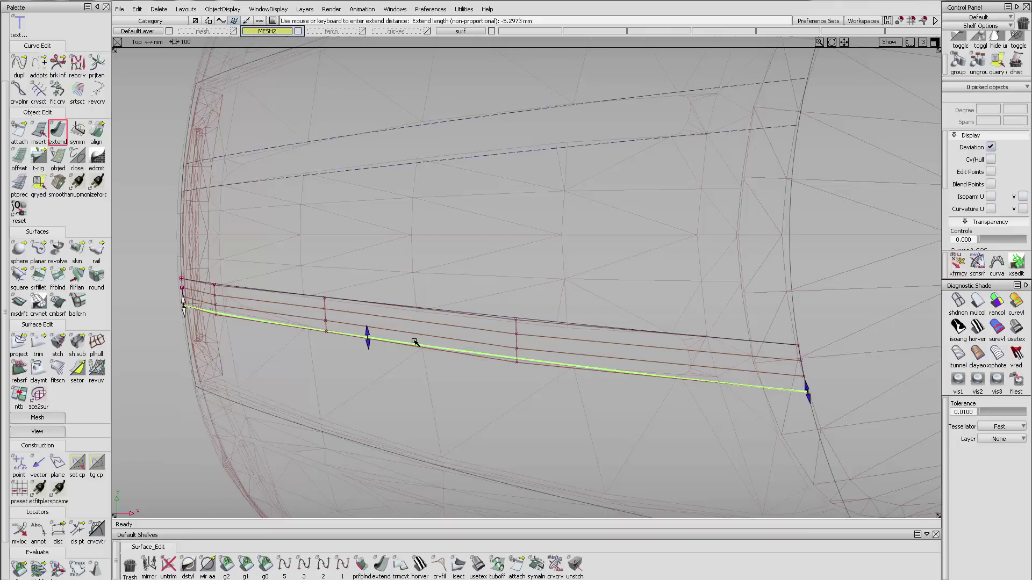
click(776, 364)
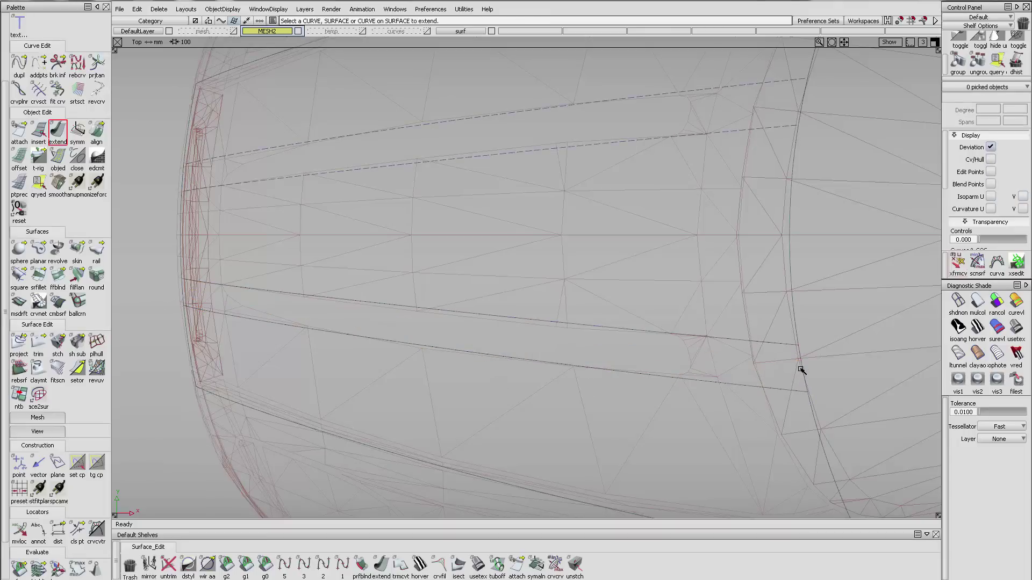
Step: Shorten the strip's windshield end by about 259 mm and slant it by pulling the inner corner back to about -277 mm
click(801, 370)
drag(806, 369, 689, 368)
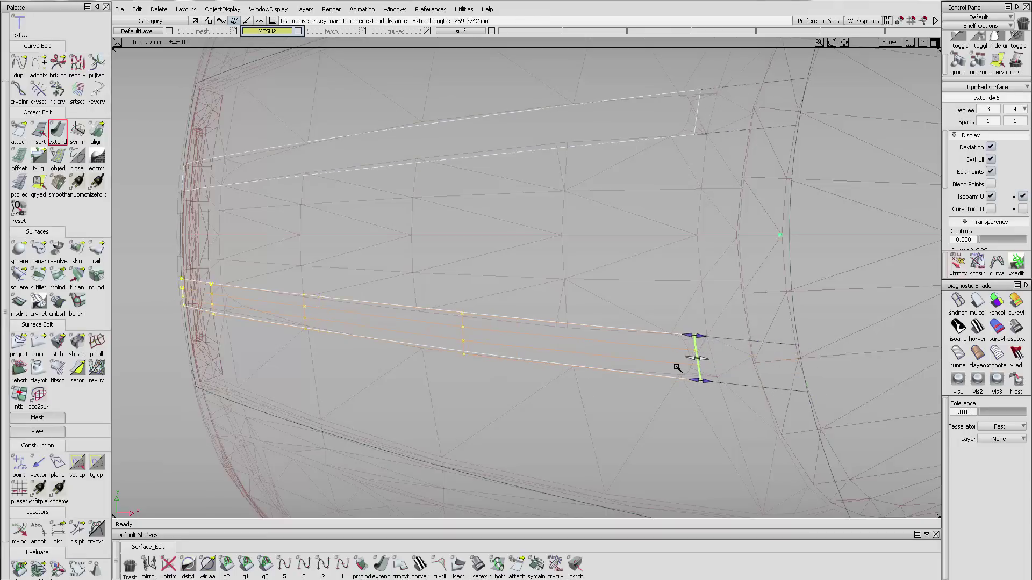
alt+shift+click(703, 364)
alt+shift+middle_drag(703, 364, 602, 353)
alt+shift+right_drag(601, 352, 716, 319)
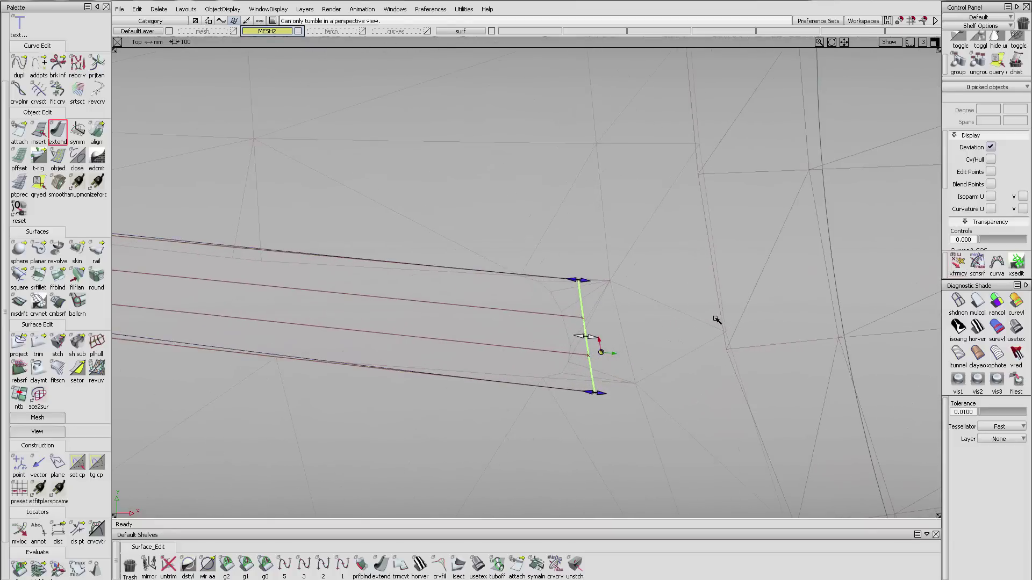
drag(585, 281, 560, 280)
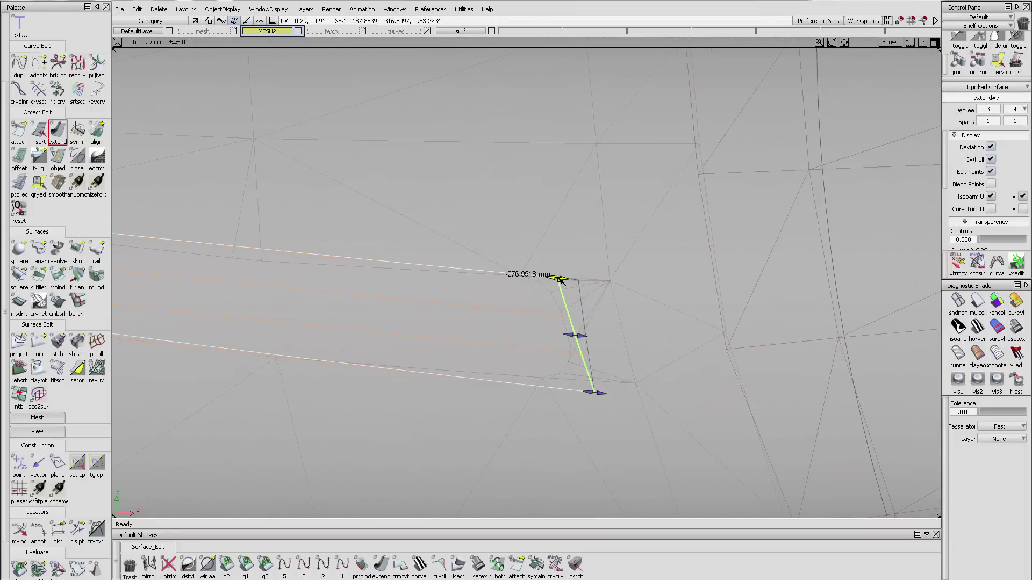
drag(575, 335, 584, 331)
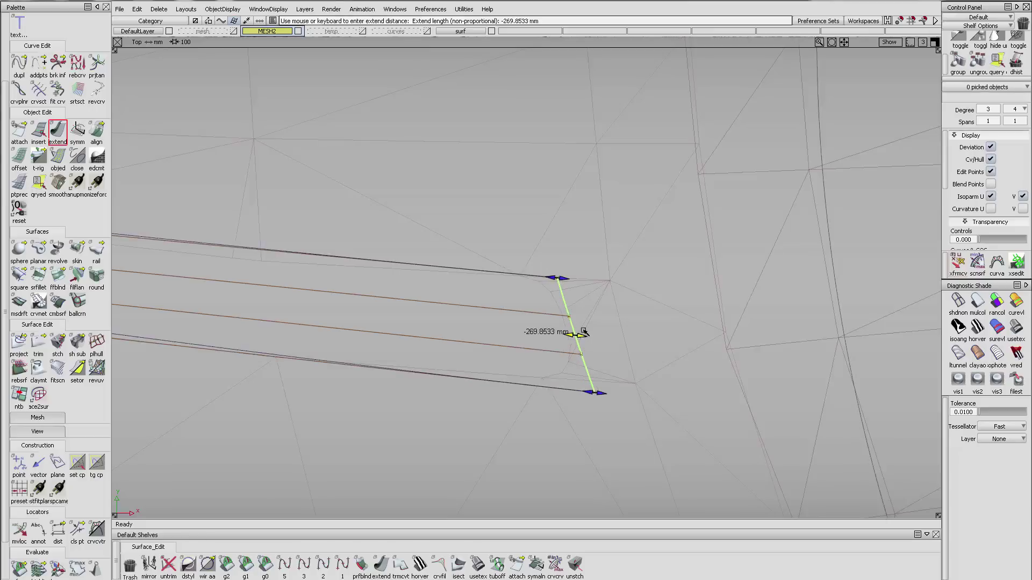
Step: Shorten the strip at the nose end of the hood by about 15.6 mm
alt+shift+right_drag(602, 353, 422, 358)
alt+shift+middle_drag(277, 350, 534, 350)
alt+shift+right_drag(309, 280, 302, 272)
click(278, 272)
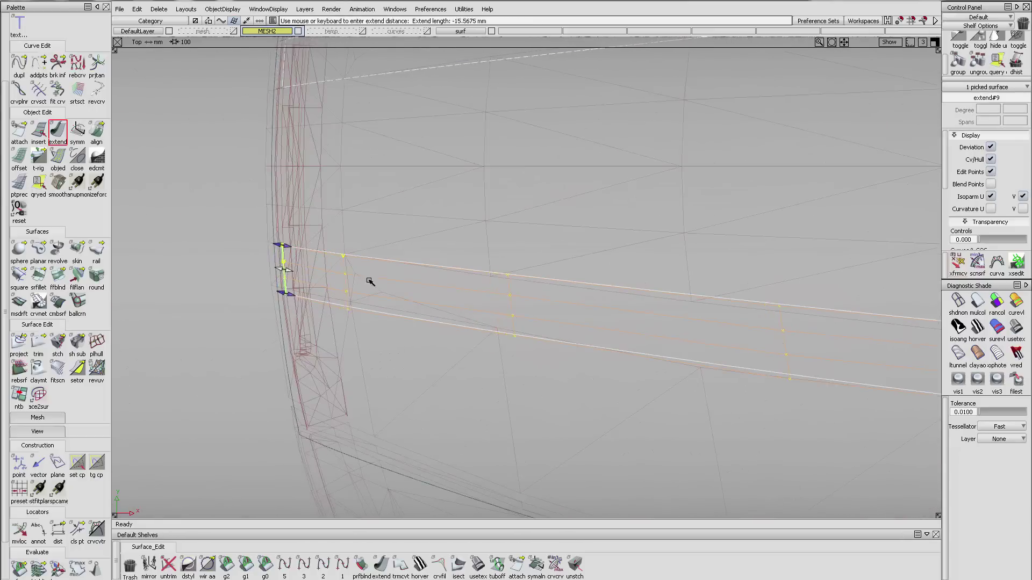
drag(605, 300, 481, 302)
drag(359, 344, 383, 350)
Step: Narrow the strip in the perspective view by extending its inner long edge by about -11.5 mm
alt+shift+right_drag(470, 283, 500, 328)
key(F8)
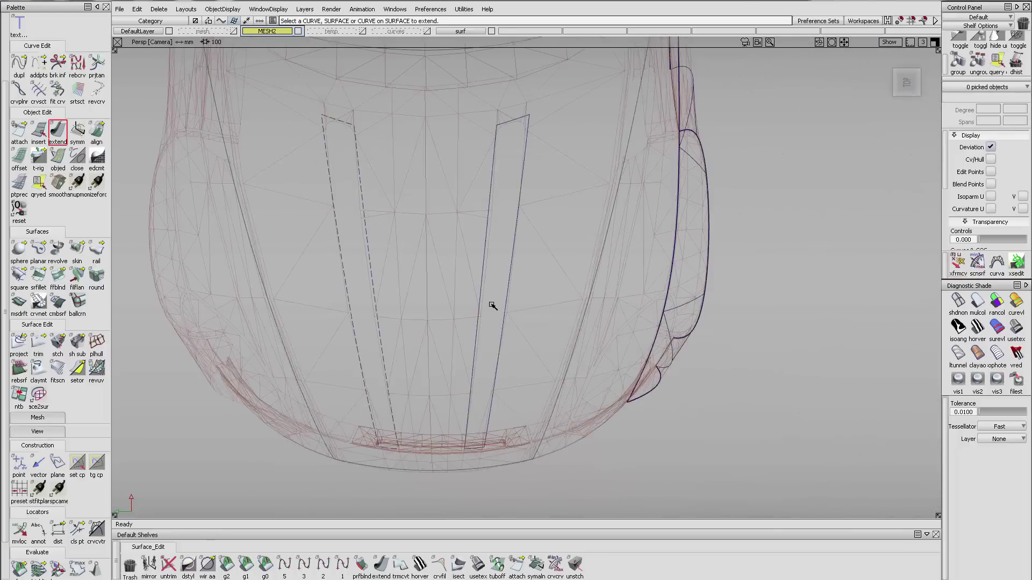
alt+shift+drag(561, 322, 506, 261)
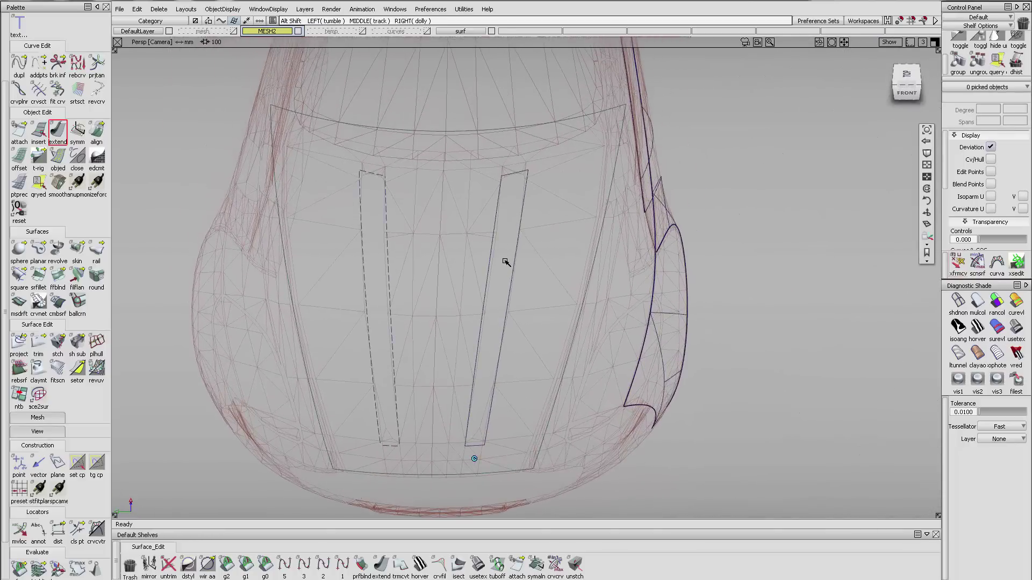
alt+shift+right_drag(487, 265, 522, 258)
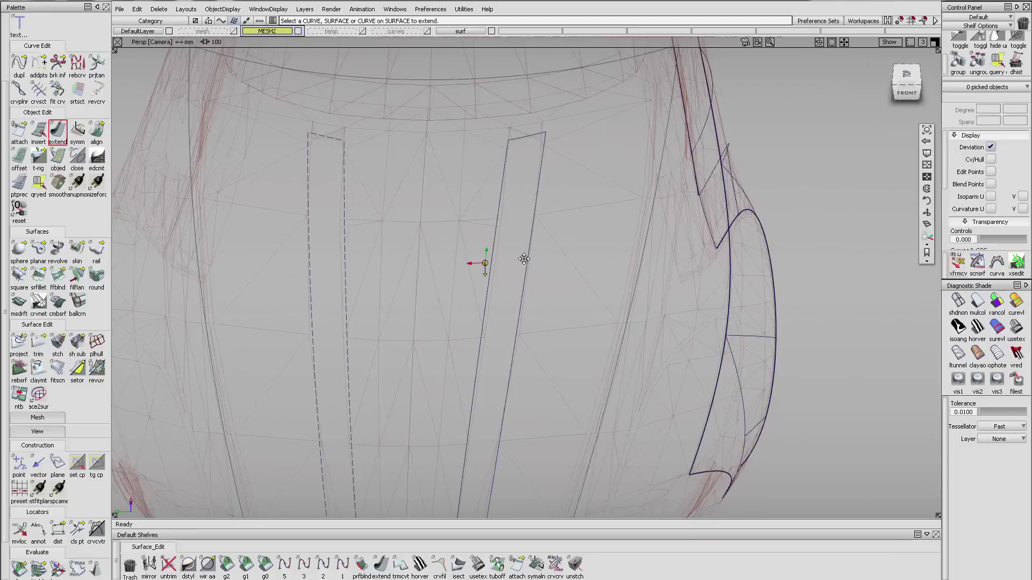
alt+shift+middle_drag(523, 258, 521, 220)
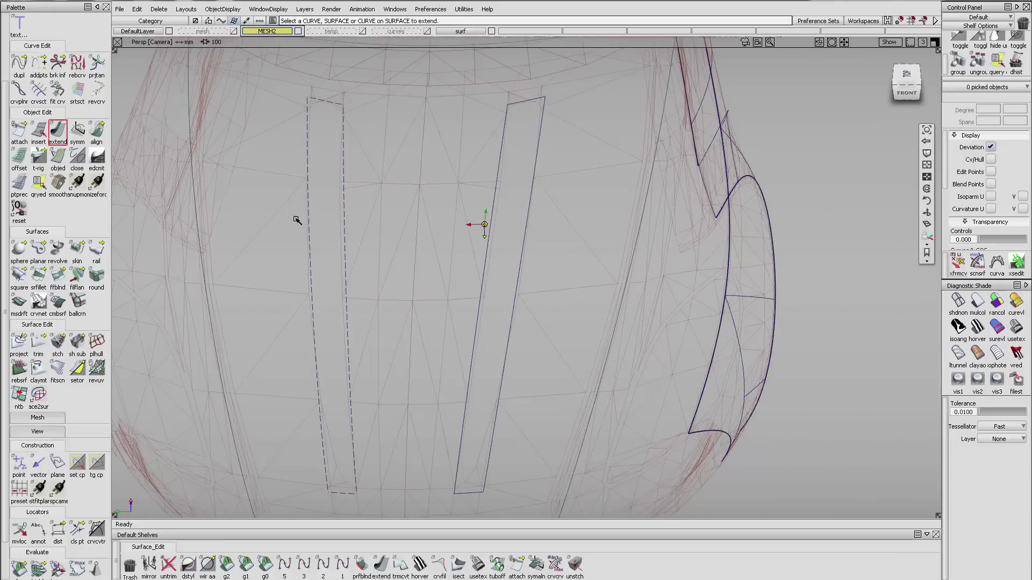
click(490, 244)
drag(489, 245, 495, 244)
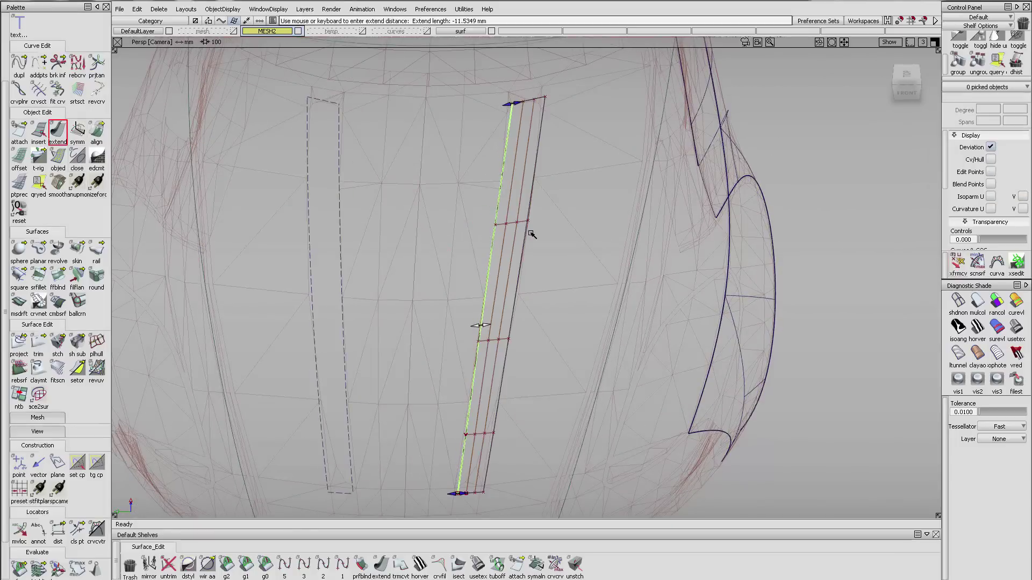
Step: Pull in the strip's outer long edge by about 1.1 mm to match the mesh layer, and hide that layer again
click(233, 33)
alt+shift+click(512, 198)
alt+shift+right_drag(574, 210, 621, 184)
click(607, 262)
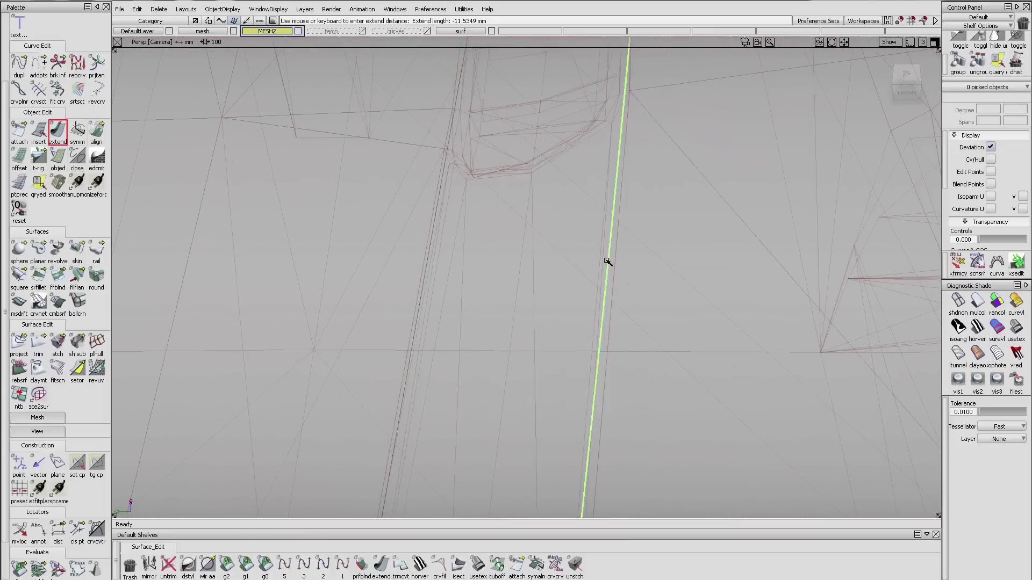
alt+shift+right_drag(632, 237, 582, 290)
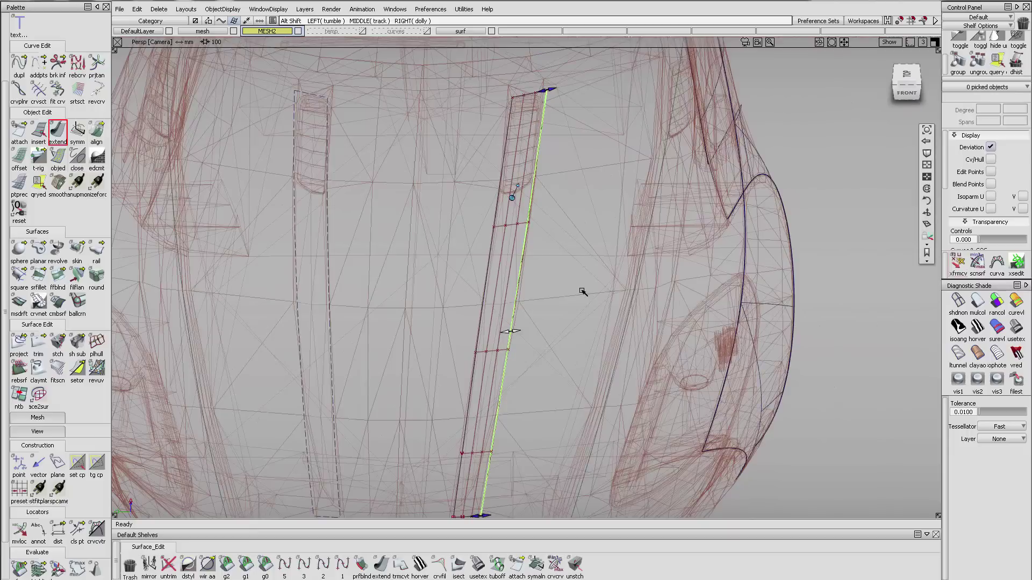
click(235, 31)
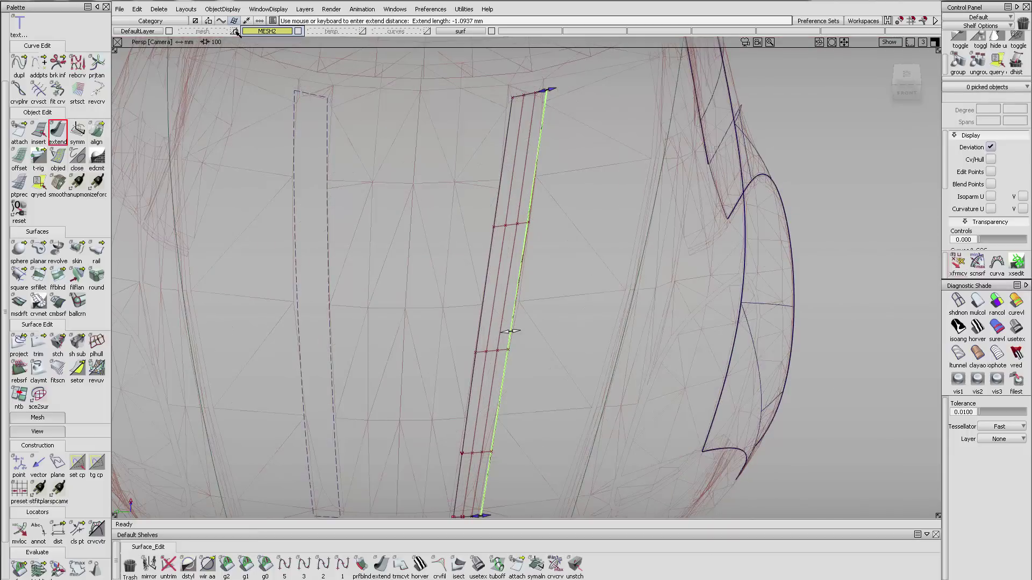
alt+shift+right_drag(576, 181, 571, 265)
click(571, 265)
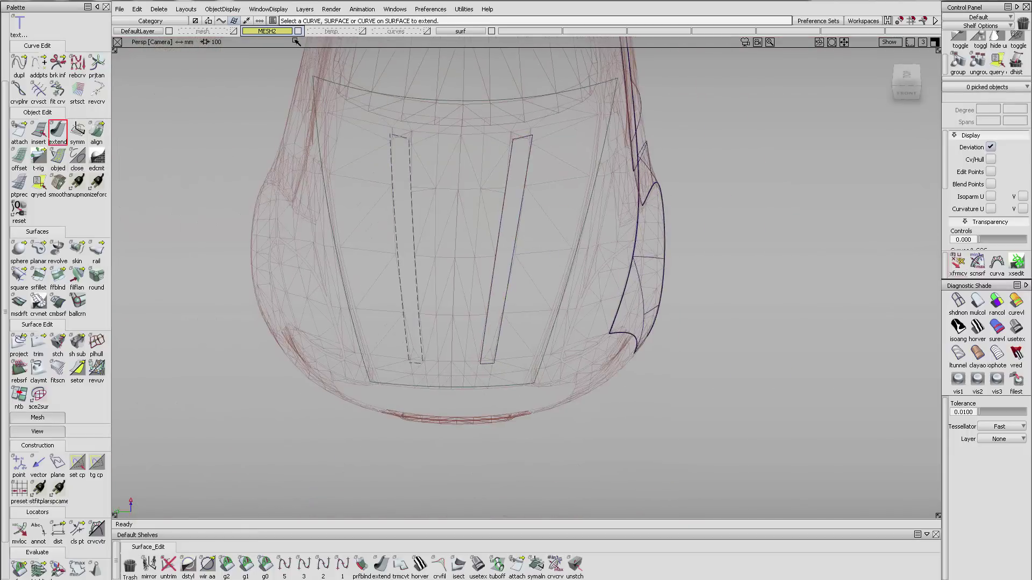
Step: Make surf the active layer and assign the narrow hood strip from MESH2 to it
click(460, 32)
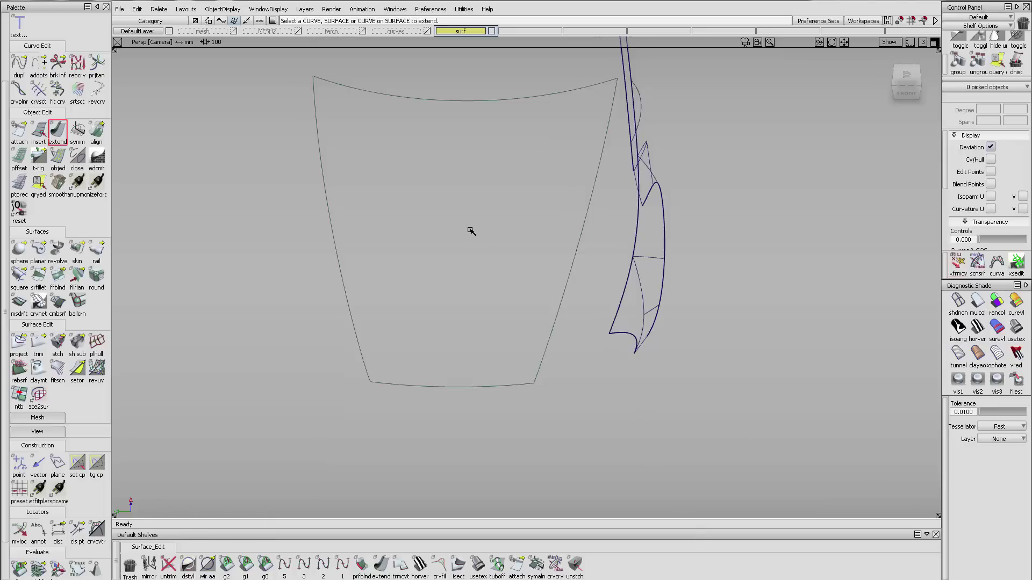
alt+shift+drag(480, 206, 475, 152)
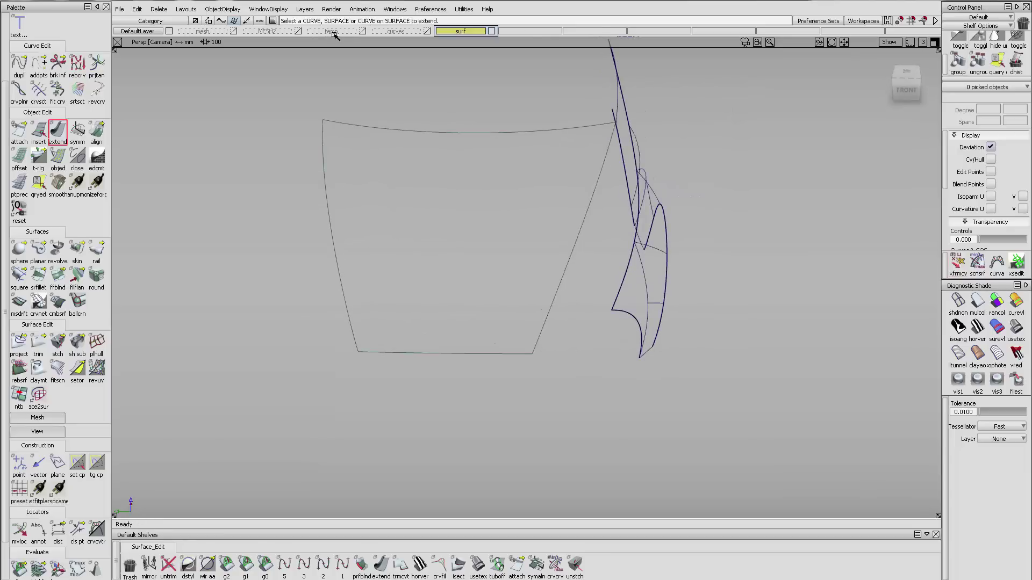
click(299, 30)
ctrl+shift+drag(510, 208, 514, 221)
click(516, 221)
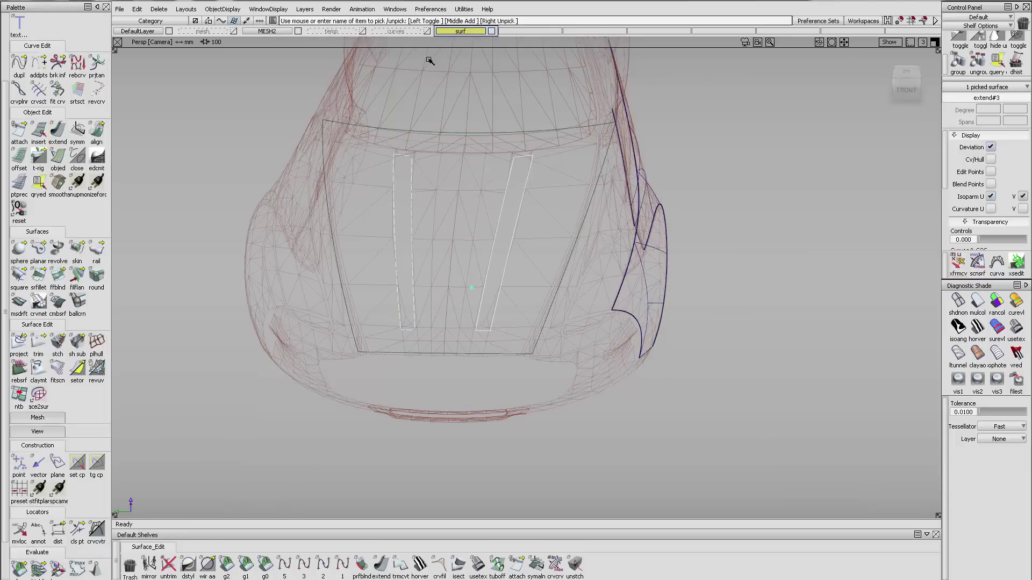
right_click(466, 34)
click(468, 39)
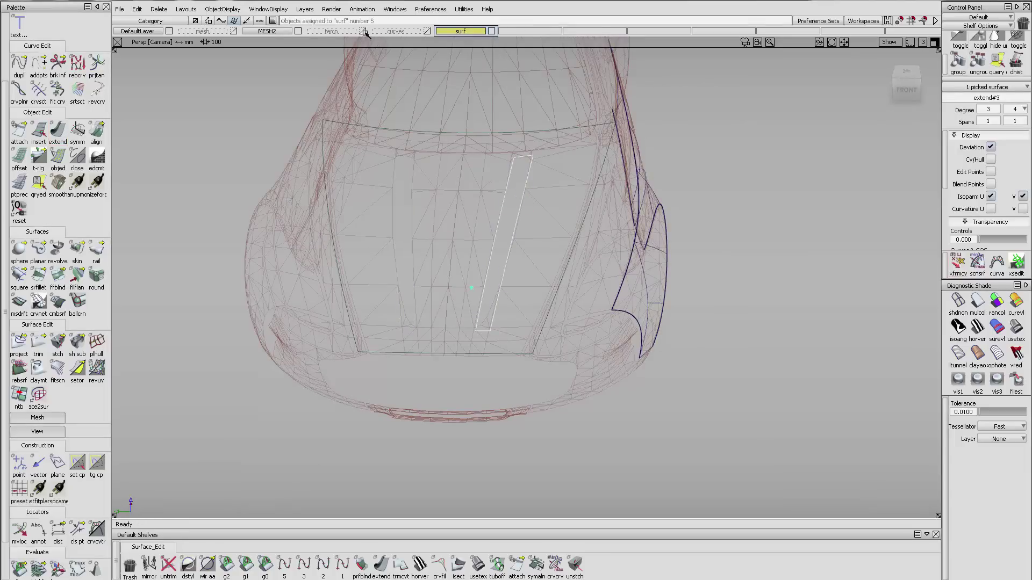
Step: Hide the MESH2 layer and project the narrow strip's outline along Z onto the hood as curves on surface with history
click(300, 32)
click(464, 164)
click(19, 250)
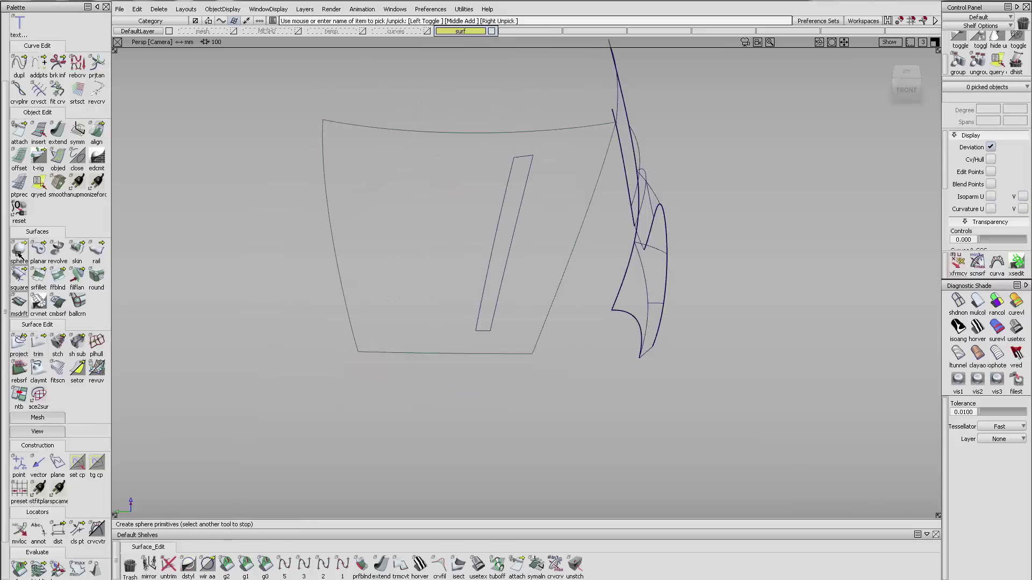
double_click(19, 343)
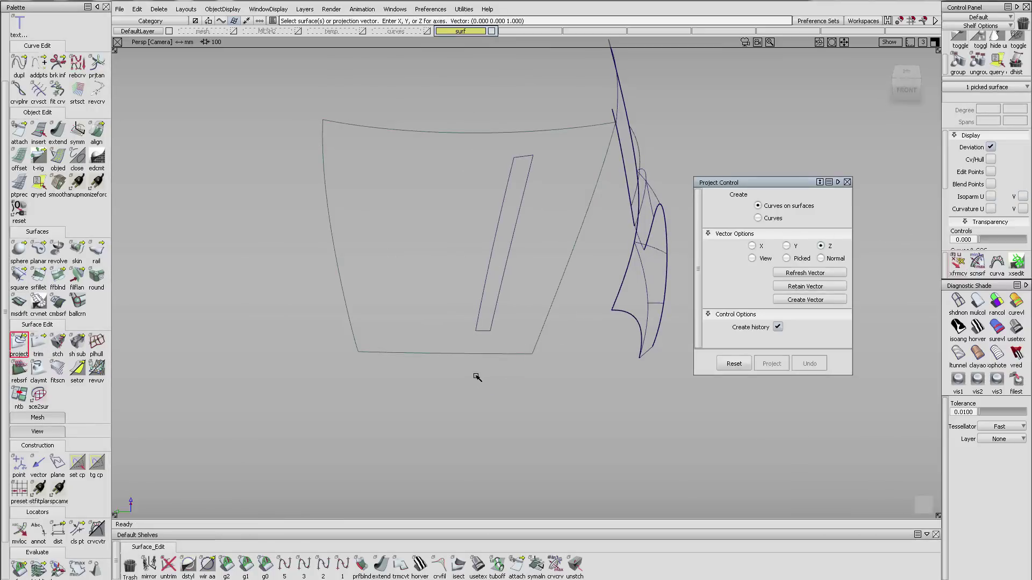
click(484, 287)
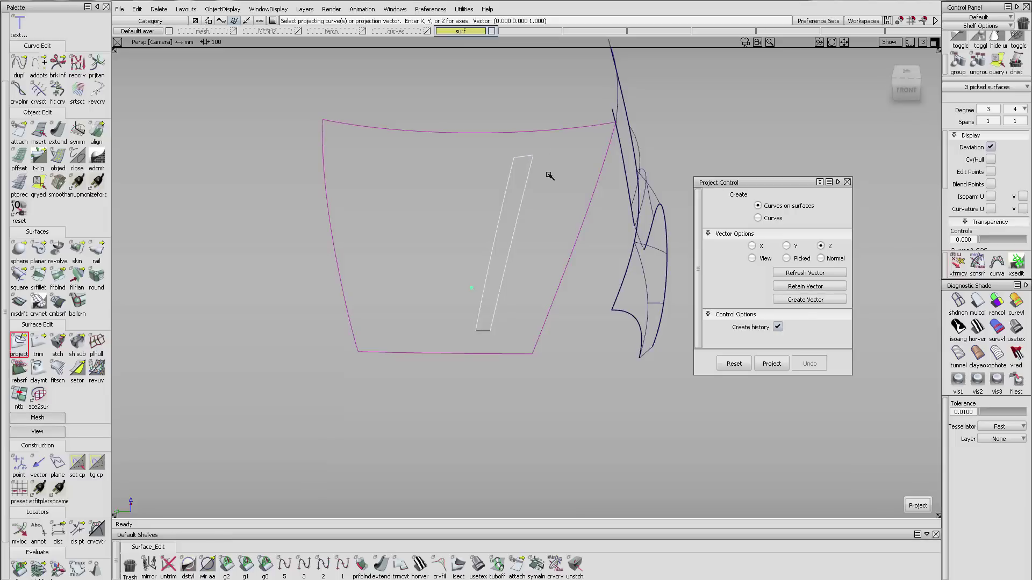
click(486, 327)
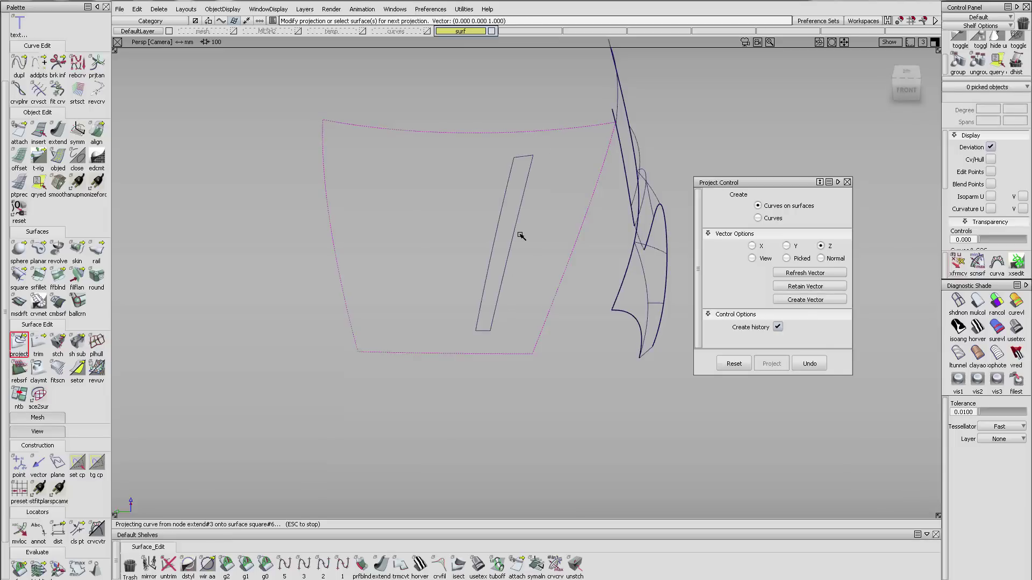
Step: Assign the narrow source strip to the temp layer, leaving its projected outline on the hood
ctrl+shift+drag(549, 162, 555, 145)
click(514, 182)
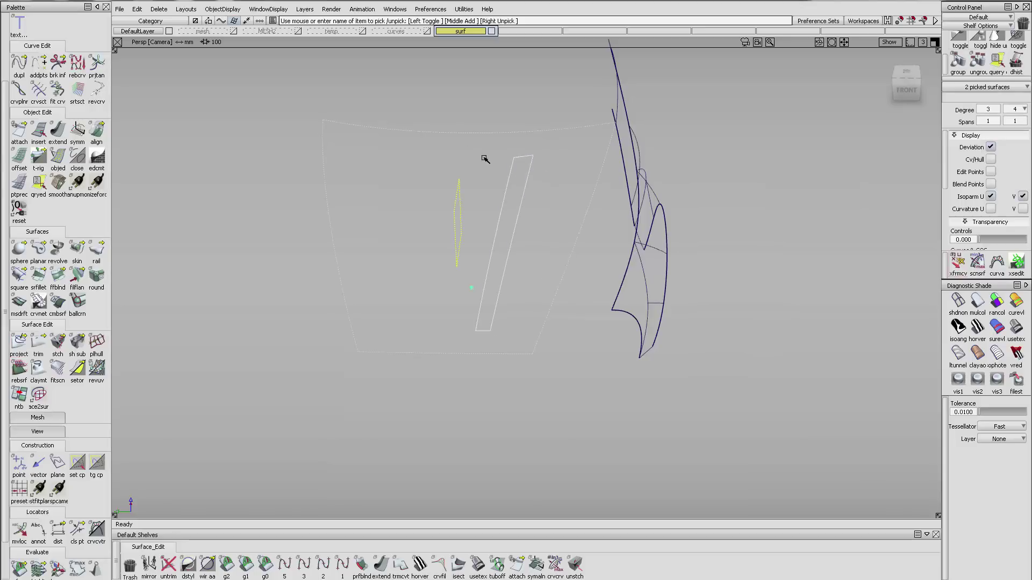
click(453, 133)
click(335, 33)
click(334, 41)
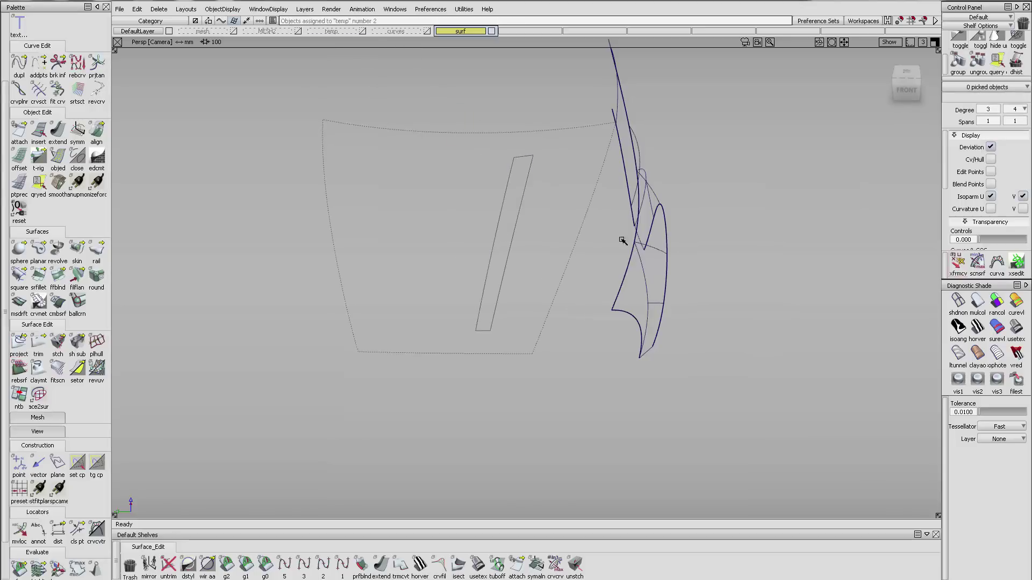
Step: Trim the projected strip region out of the hood surface to leave a narrow tapered opening
alt+shift+drag(617, 285, 579, 248)
alt+shift+click(505, 210)
alt+shift+drag(524, 211, 577, 172)
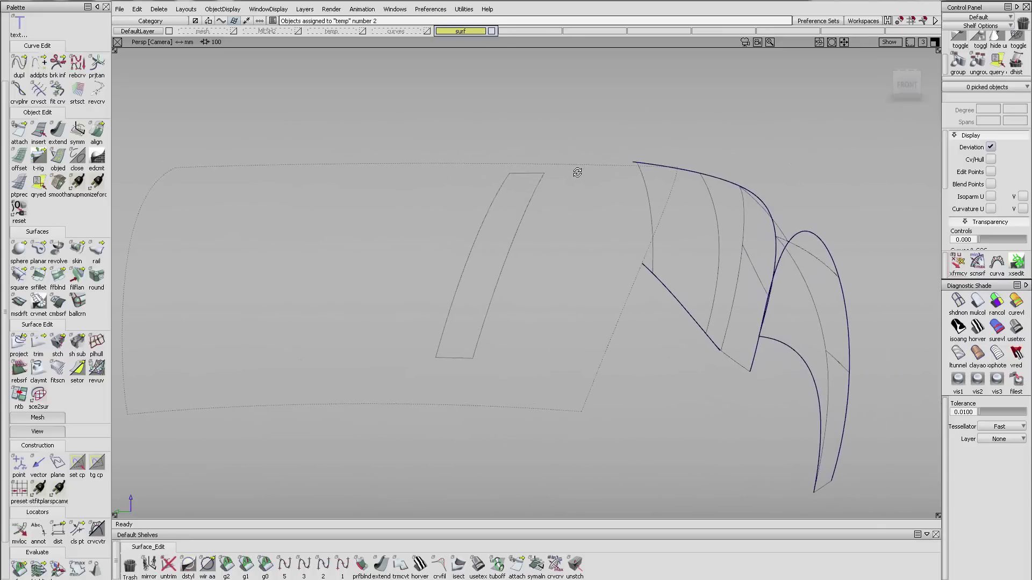
click(38, 344)
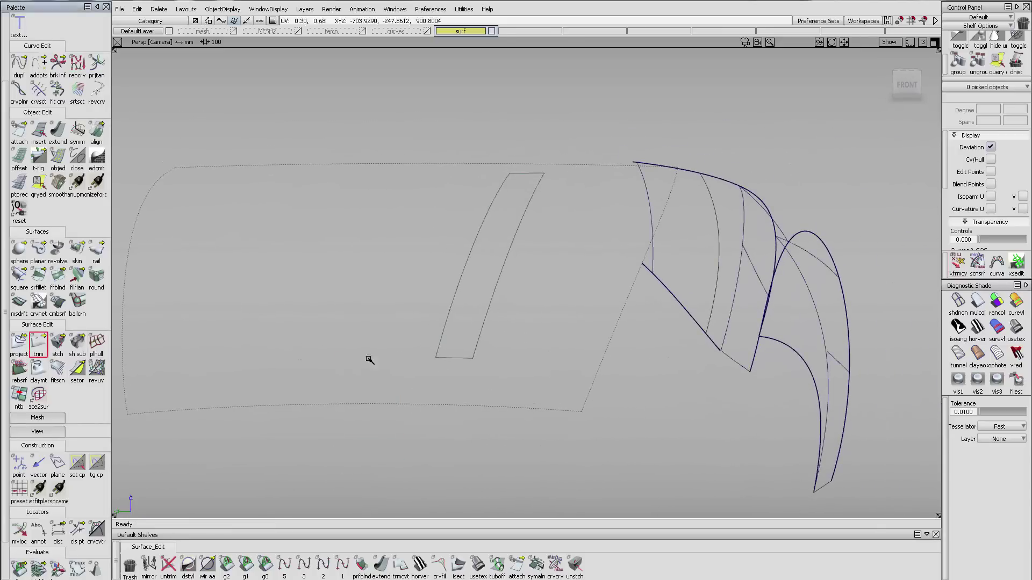
click(361, 300)
key(space)
Step: Shade the hood and fender surfaces with Multi Color, and replace it with the user-defined sky texture
alt+shift+drag(542, 225, 546, 239)
click(980, 303)
alt+shift+drag(622, 201, 622, 268)
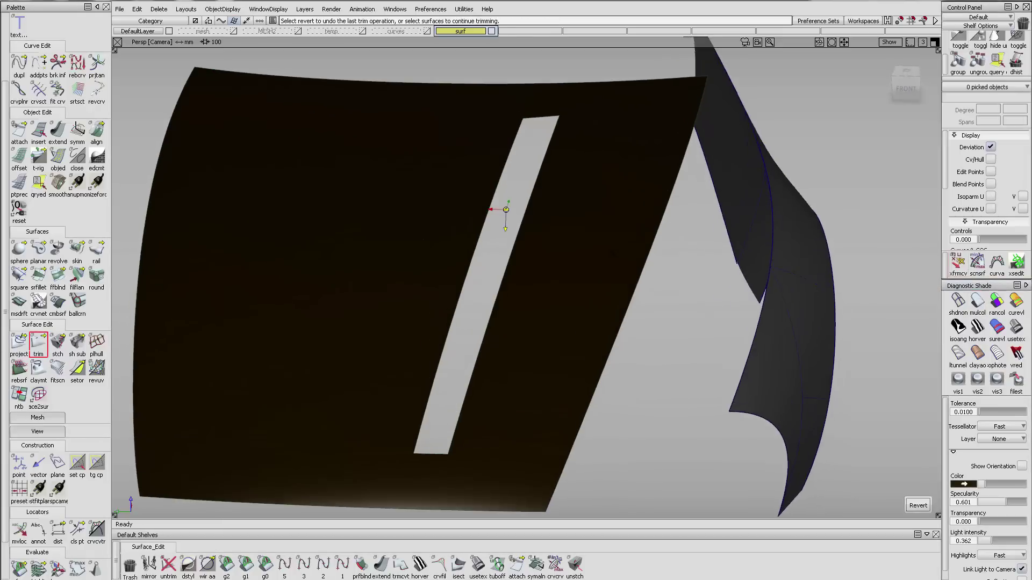
click(477, 565)
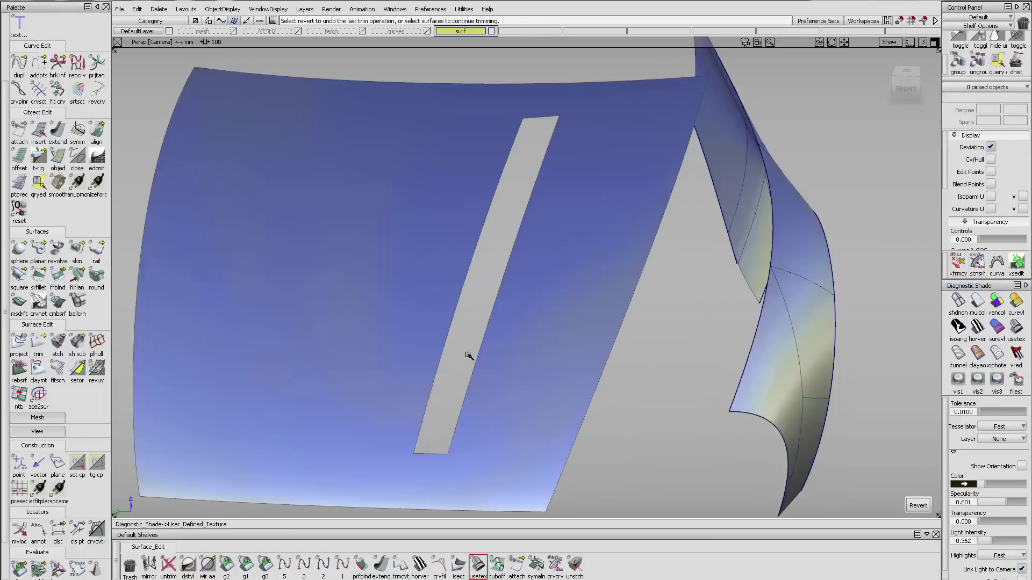
Step: Show the mesh layer and shade the reference mesh with Multi Color over the trimmed hood
click(234, 31)
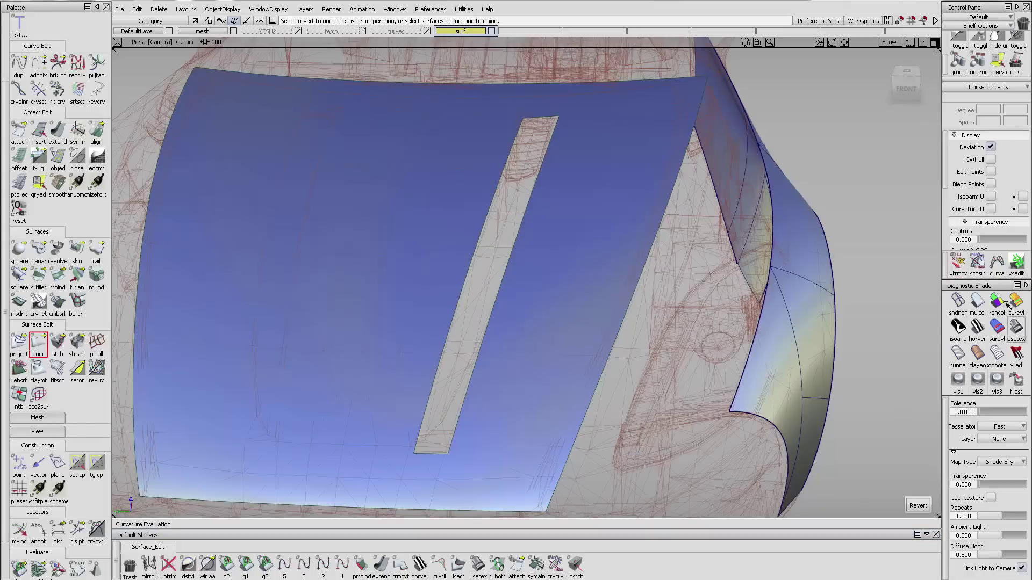
ctrl+shift+drag(623, 281, 645, 360)
click(650, 371)
click(977, 304)
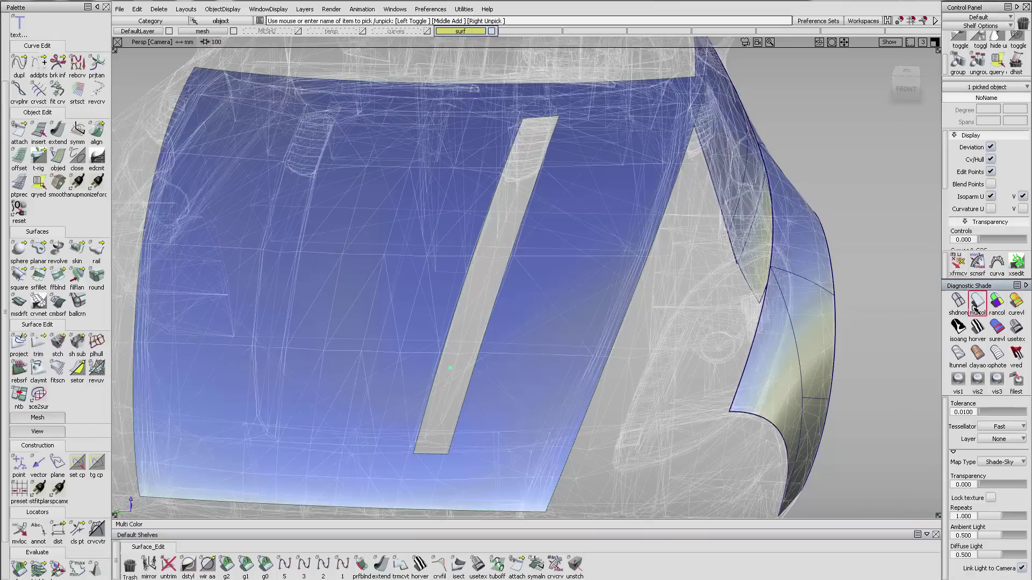
mouse_move(517, 329)
ctrl+shift+mouse_down()
mouse_move(508, 229)
mouse_move(509, 278)
ctrl+shift+mouse_up()
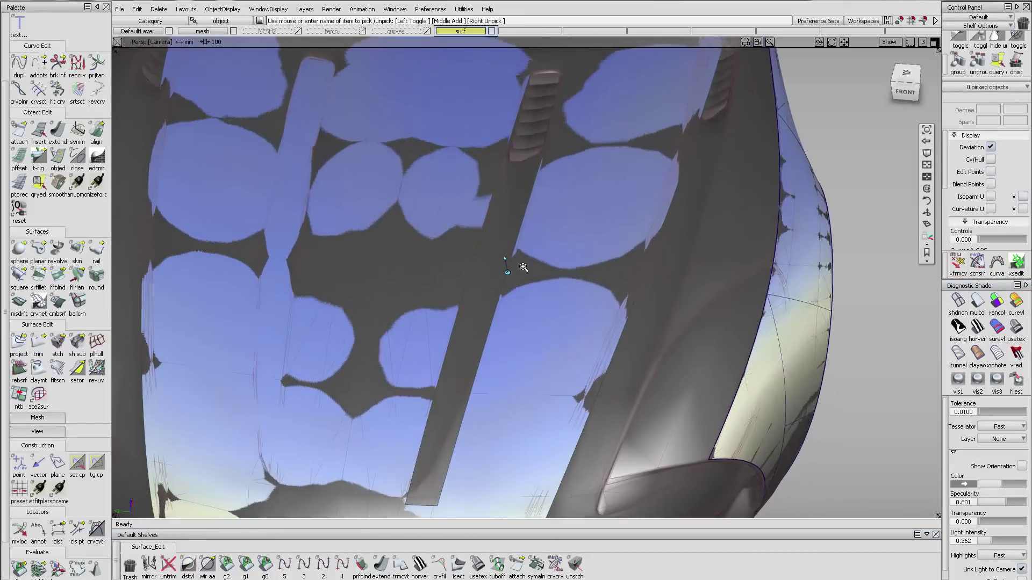
Step: Skin a surface between the two long trimmed edges of the hood opening
alt+shift+right_drag(518, 265, 559, 253)
alt+shift+drag(558, 252, 576, 180)
alt+shift+right_drag(576, 179, 601, 166)
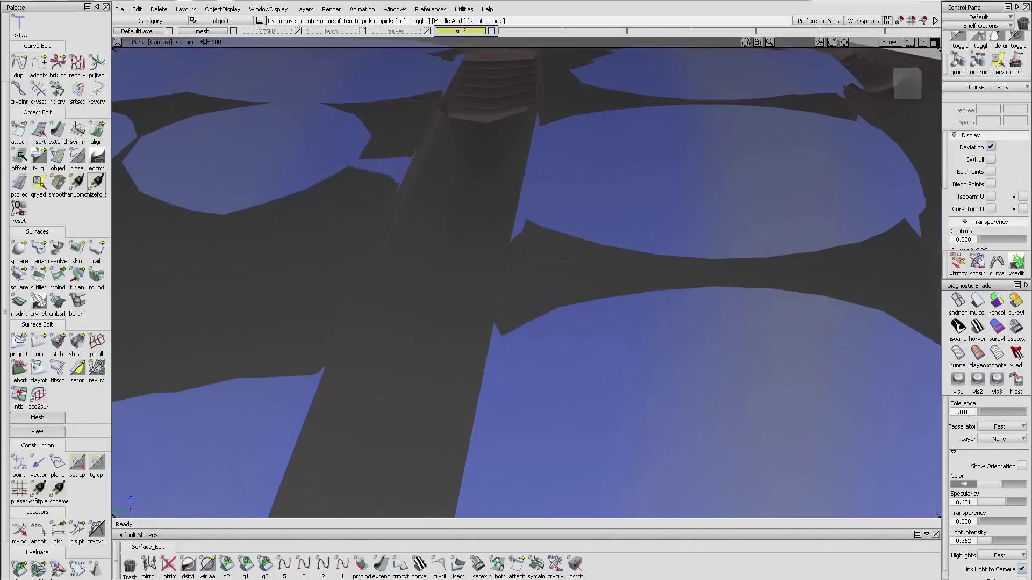
click(76, 249)
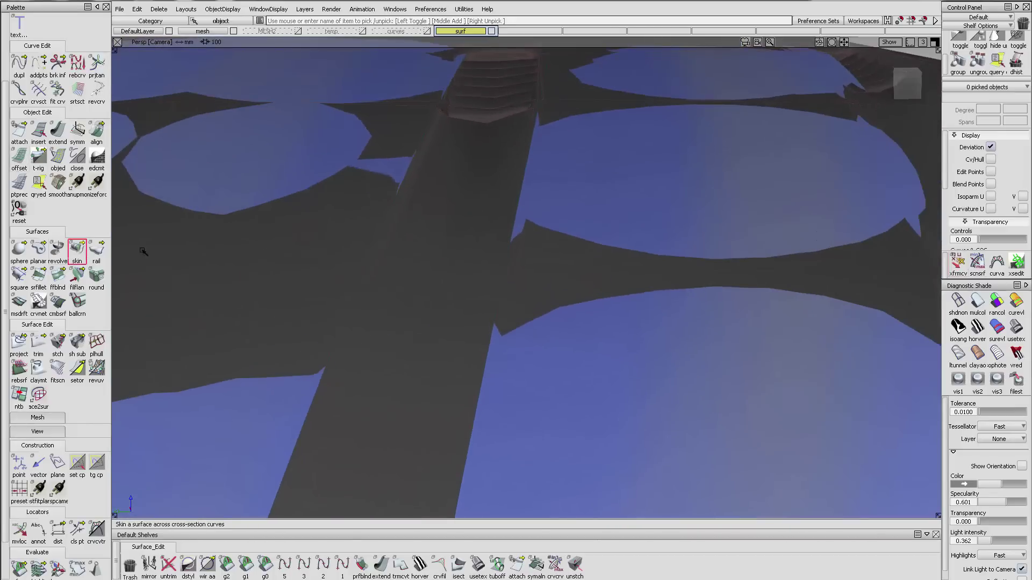
click(316, 388)
click(482, 297)
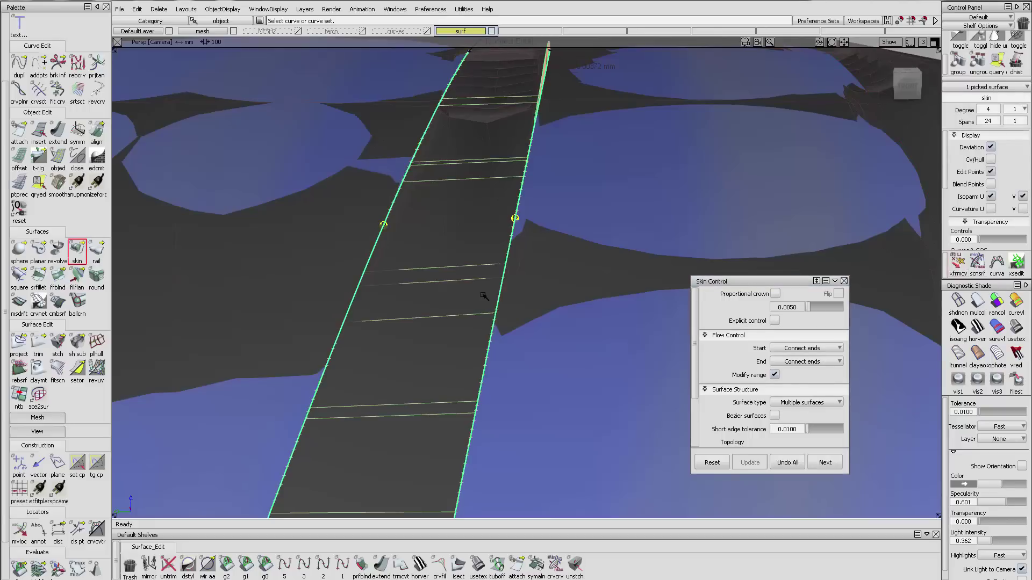
Step: Give the skin surface a proportional crown of 0.0750 and shade it with the user-defined texture to compare it with the mesh
click(775, 294)
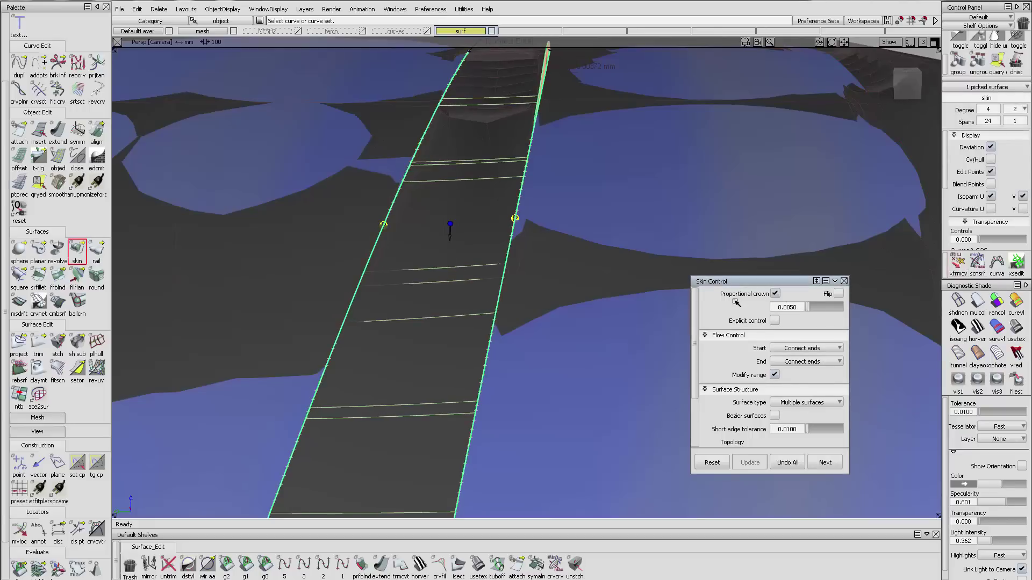
drag(813, 310, 820, 308)
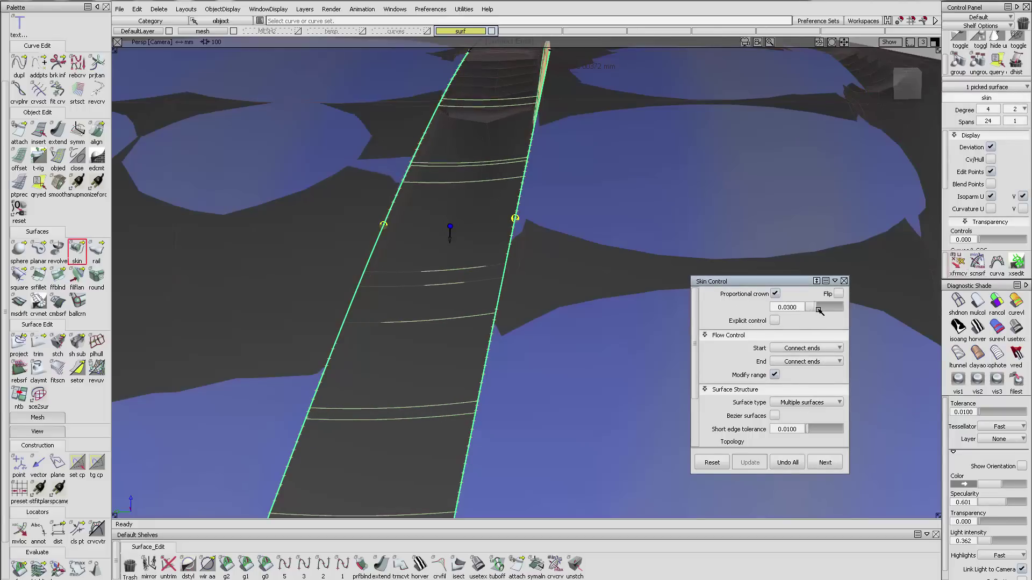
click(477, 564)
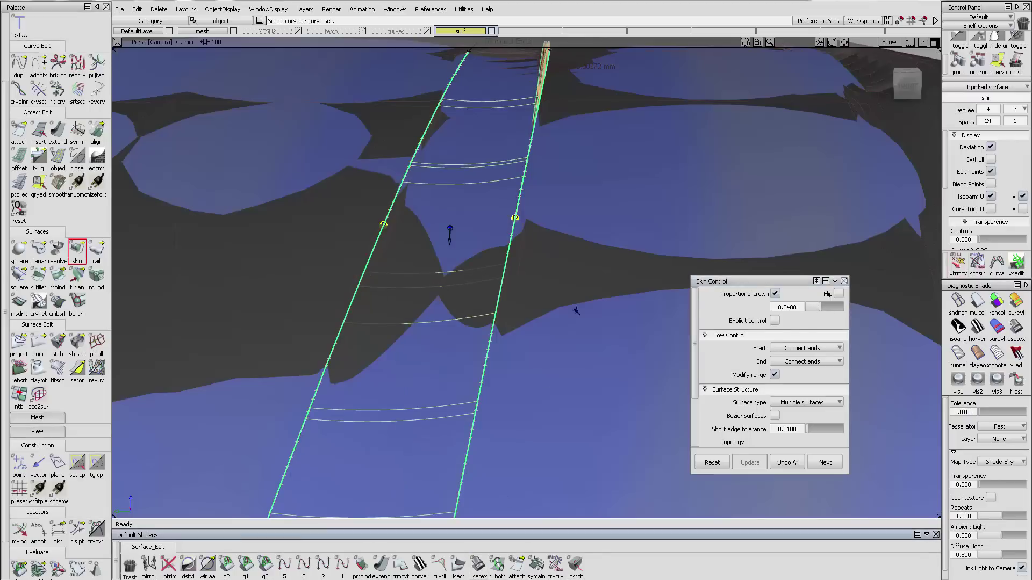
drag(825, 309, 835, 307)
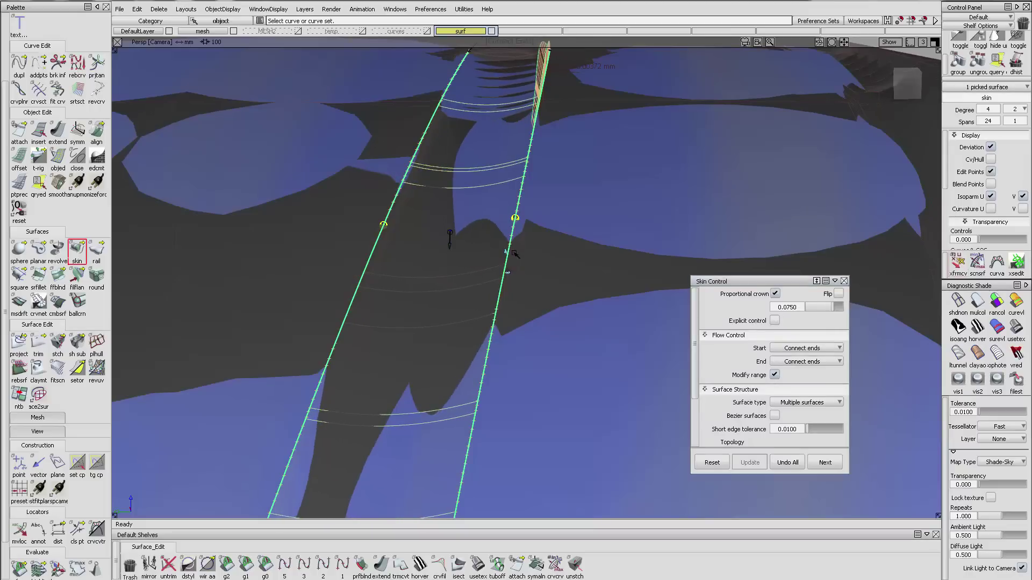
alt+shift+right_drag(515, 254, 489, 284)
alt+shift+drag(489, 285, 698, 302)
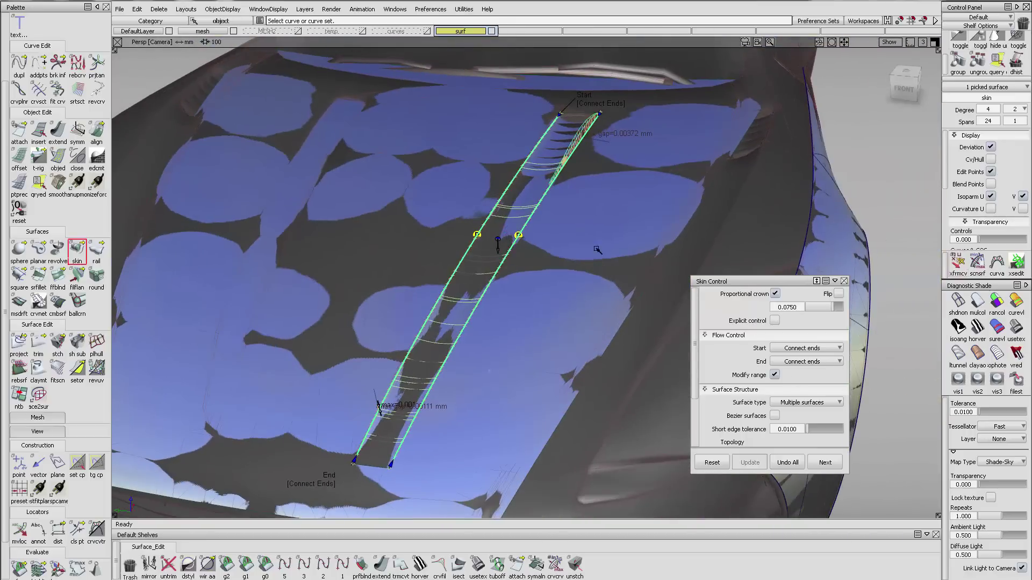
Step: Enable explicit control on the skin with U degree 6, V degree 2 and a maximum of 1 U span
click(775, 320)
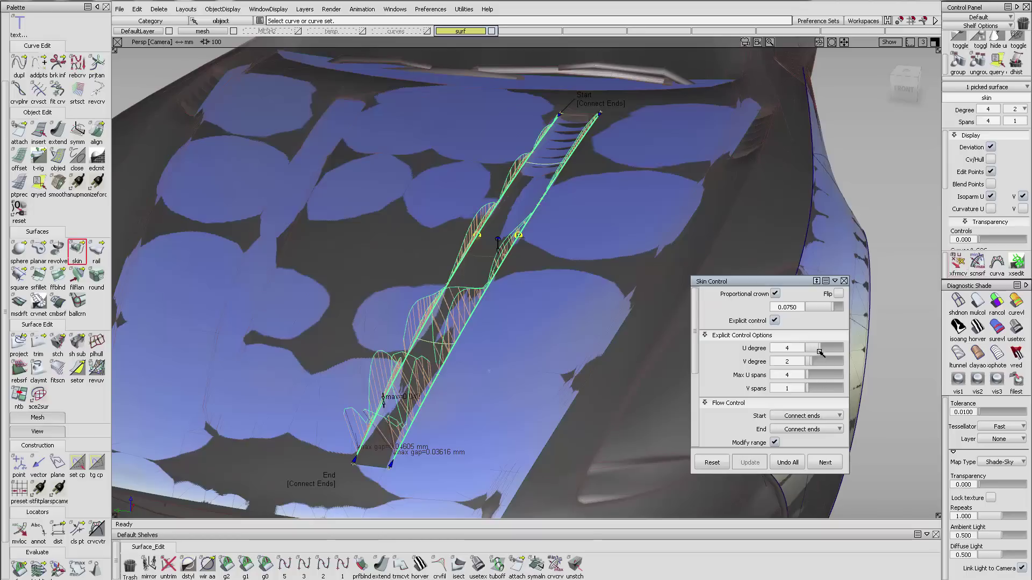
drag(828, 349, 788, 378)
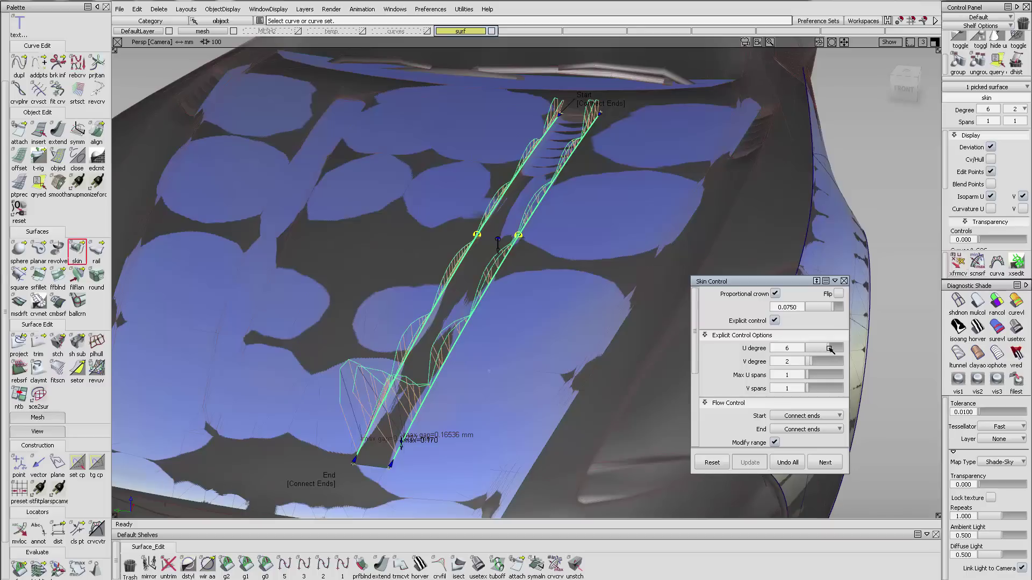
alt+shift+drag(546, 340, 516, 318)
ctrl+shift+drag(514, 213, 719, 170)
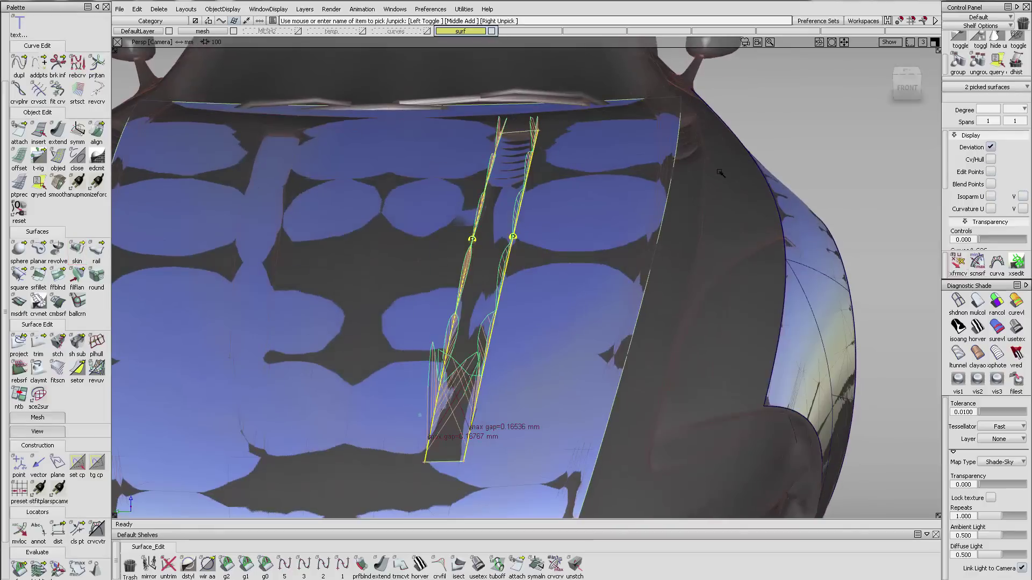
Step: Hide the mesh layer and display the CVs and hulls of the skinned strip and the hood surface
click(235, 31)
ctrl+shift+drag(363, 196, 408, 204)
alt+shift+drag(605, 259, 499, 230)
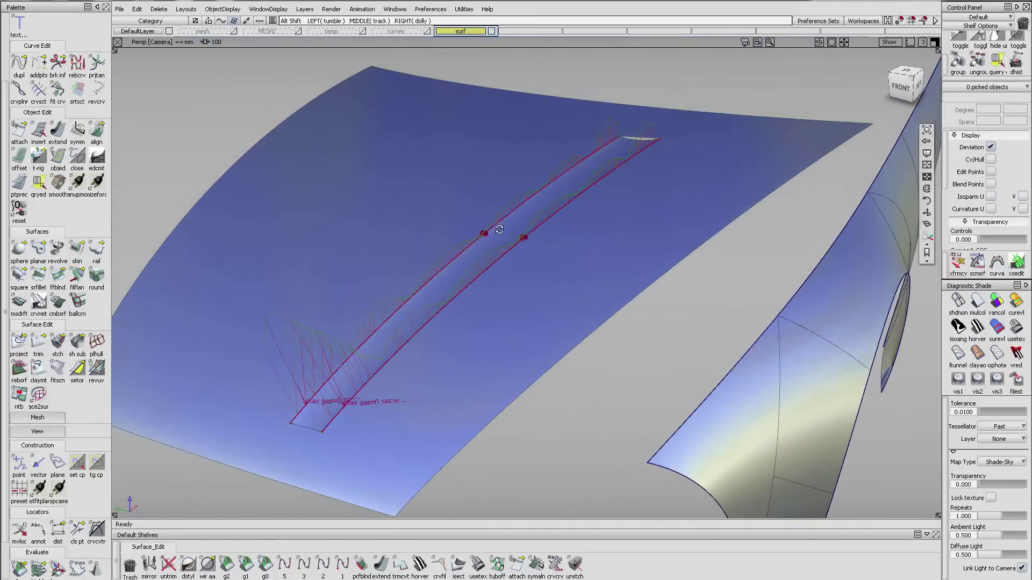
click(490, 229)
ctrl+shift+right_drag(482, 219, 543, 227)
ctrl+shift+drag(611, 187, 556, 258)
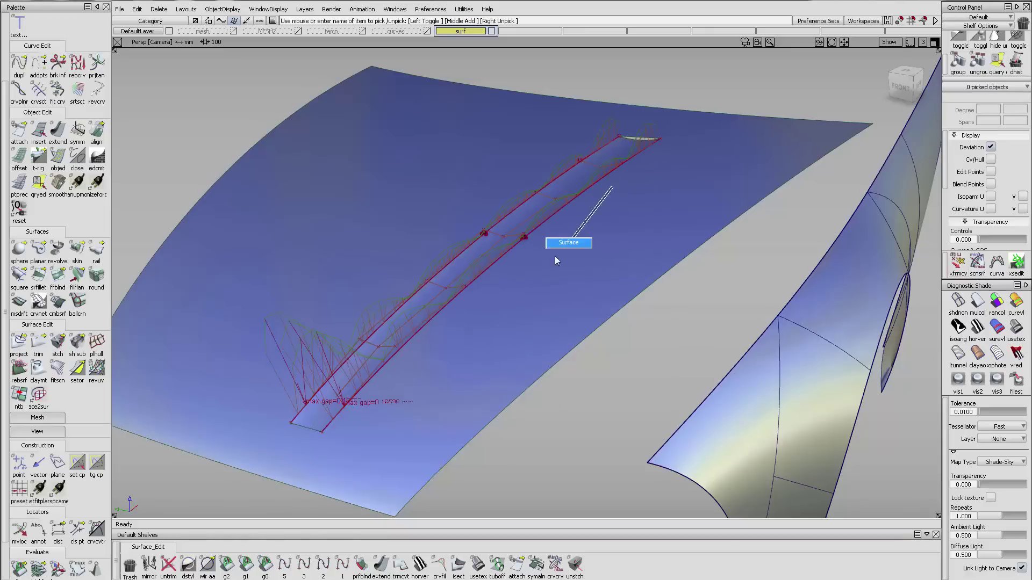
click(589, 299)
ctrl+shift+drag(589, 322, 543, 219)
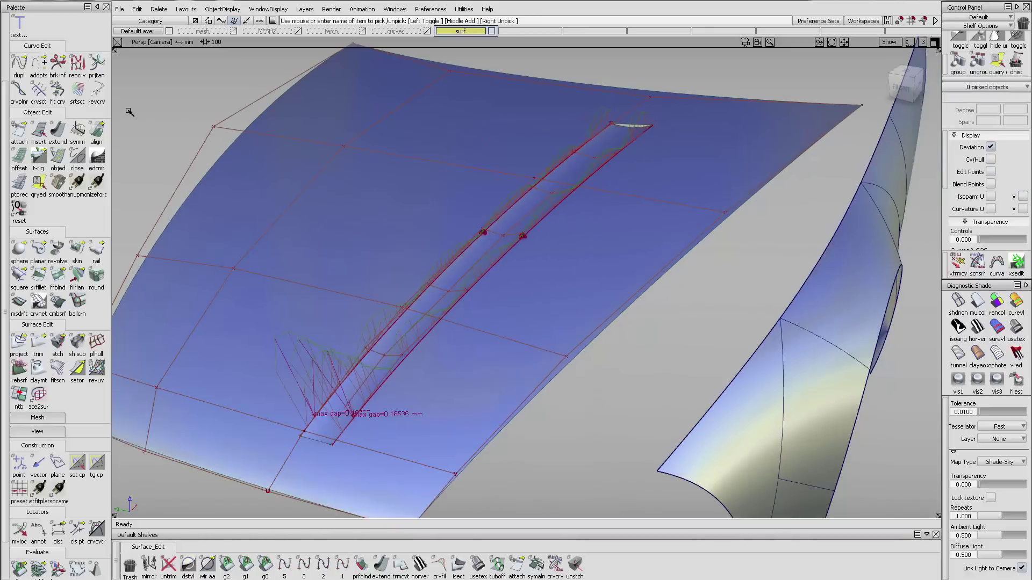
Step: Align the skinned strip's inner long edge to the hood opening with G0 edge continuity, accepting removal of its history
double_click(97, 131)
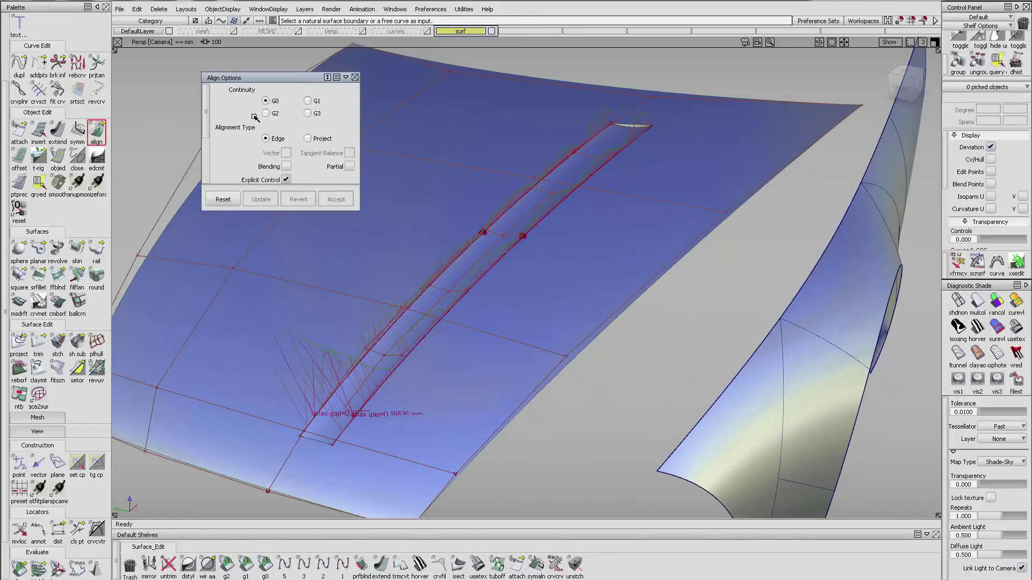
click(484, 232)
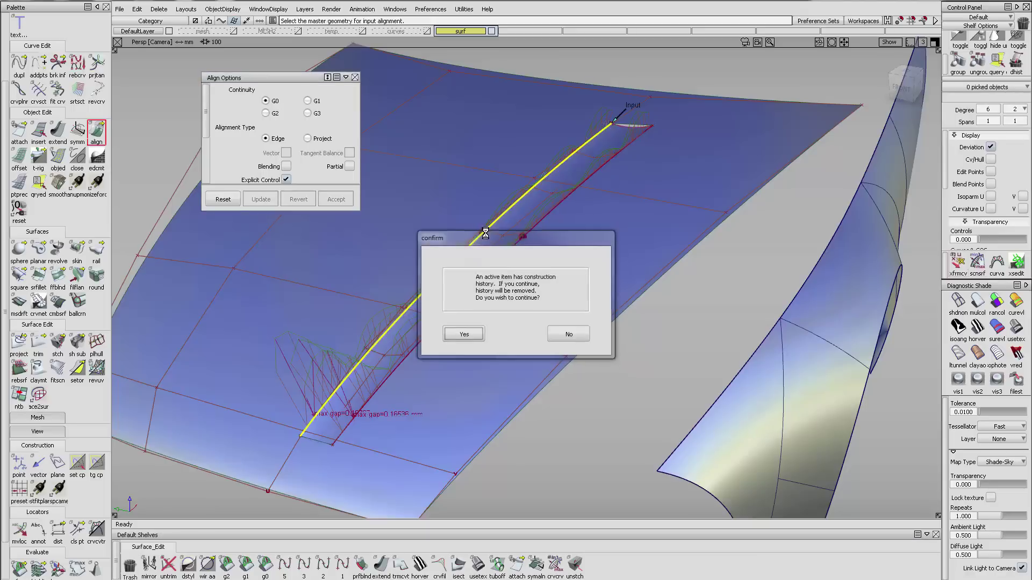
key(Return)
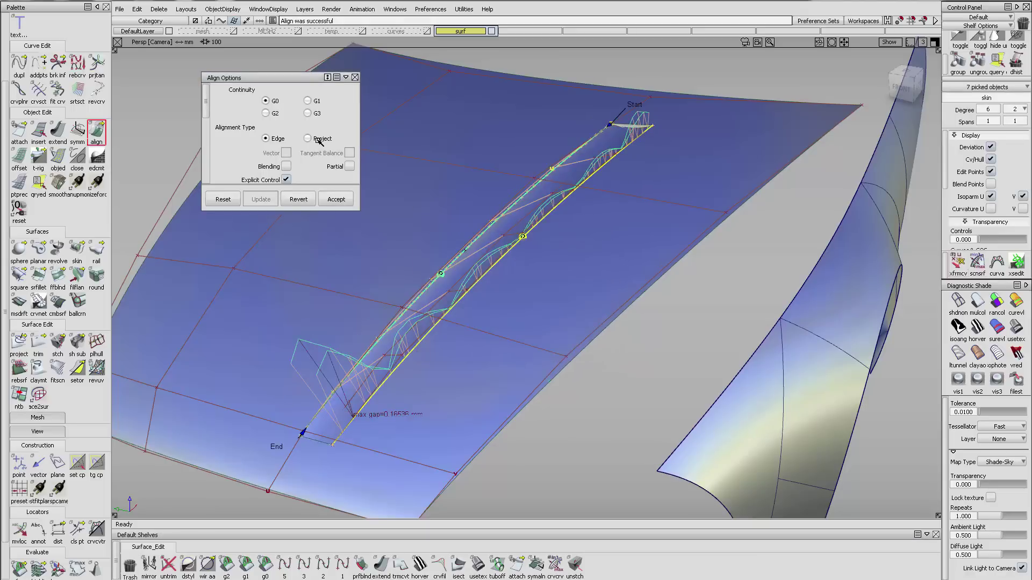
Step: Turn on blending for the alignment with 1 extra CV row and finish the alignment
click(290, 167)
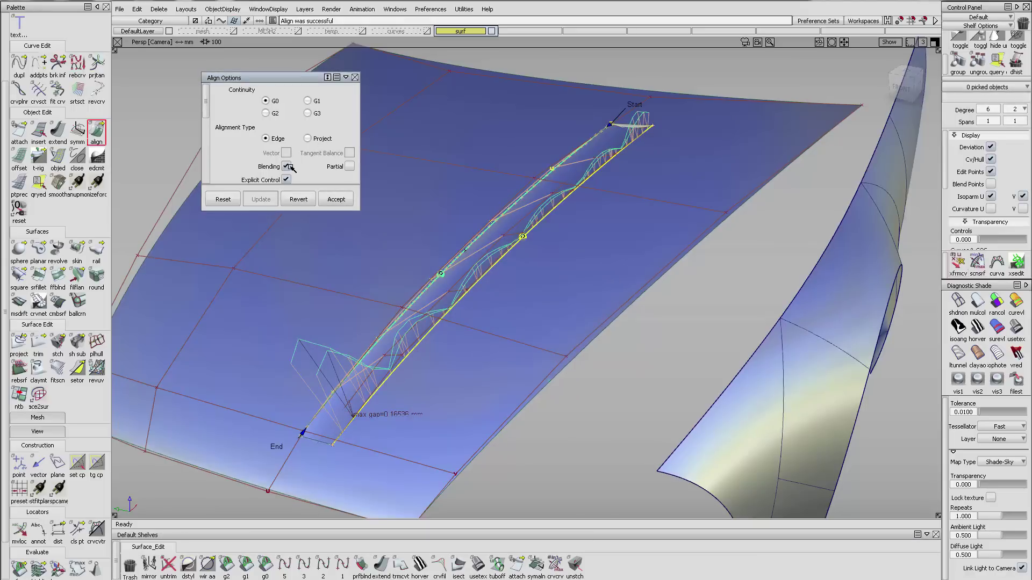
alt+shift+drag(520, 240, 593, 223)
scroll(297, 171, down, 3)
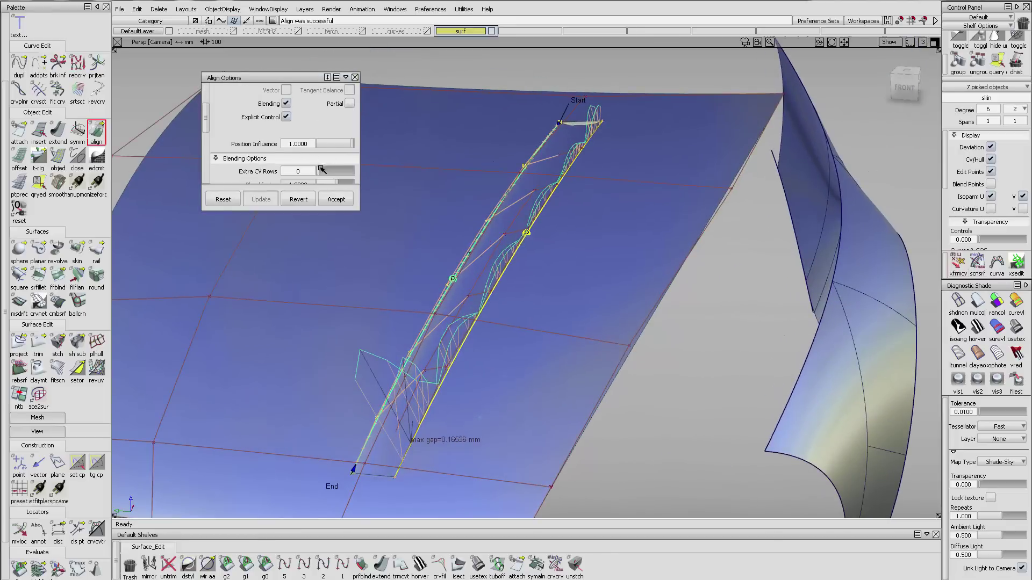
drag(293, 212, 282, 279)
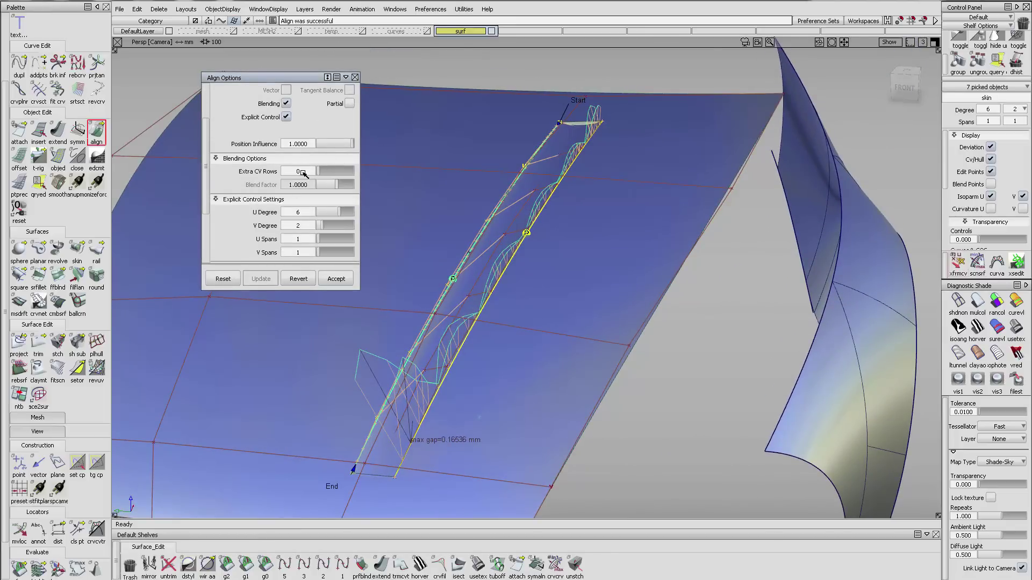
drag(319, 172, 322, 173)
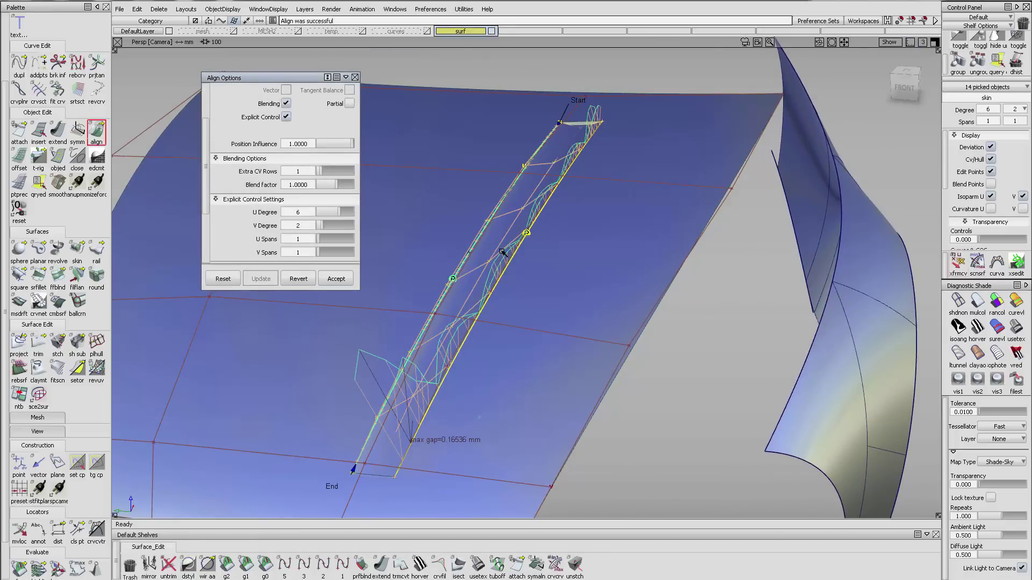
ctrl+shift+drag(527, 219, 525, 207)
click(517, 164)
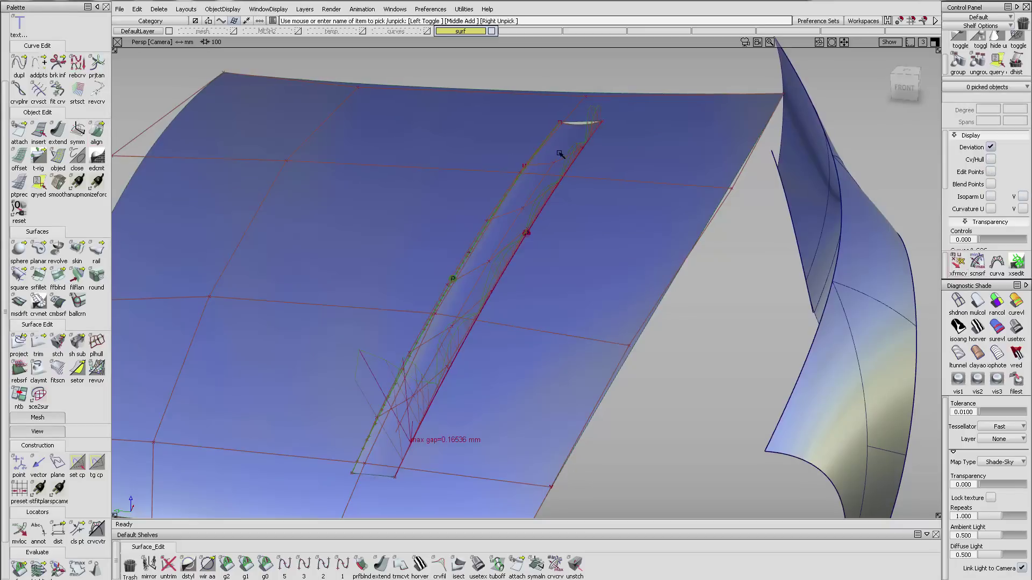
Step: Delete the skinned strip's construction history and align its outer long edge to the hood opening with G0 edge continuity, blending and 1 extra CV row
click(539, 228)
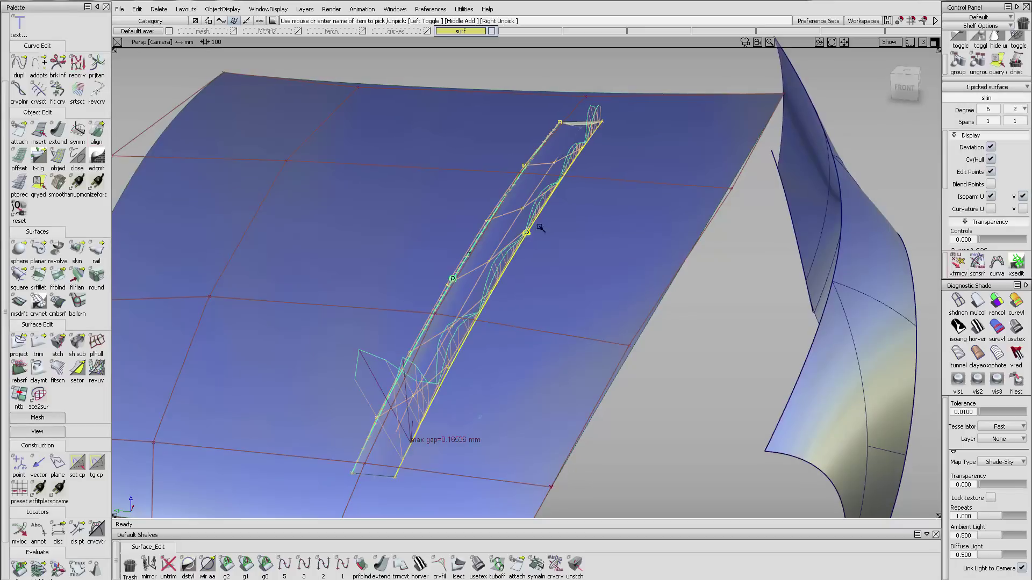
click(1015, 64)
key(Return)
ctrl+shift+drag(523, 300, 517, 186)
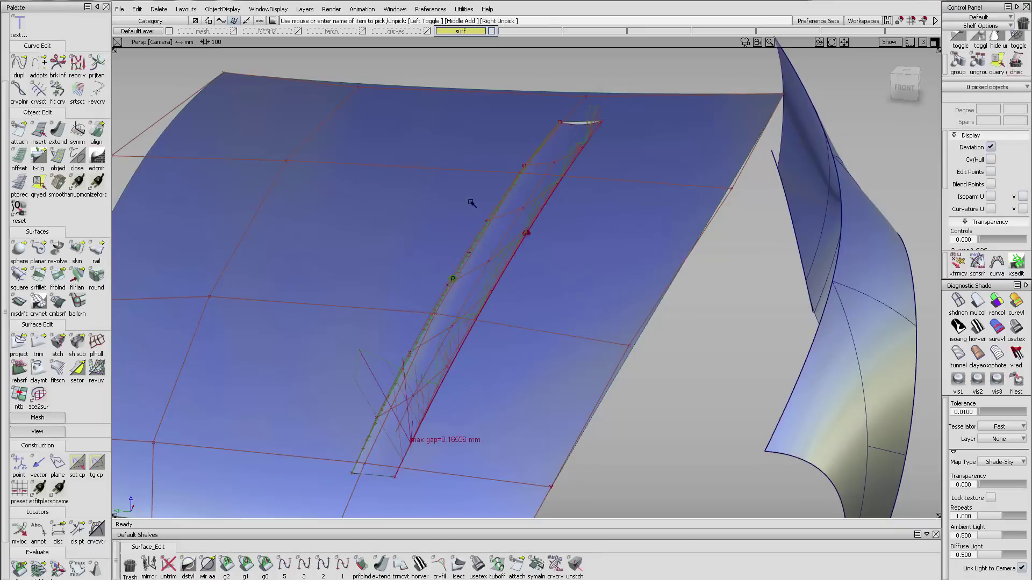
click(96, 131)
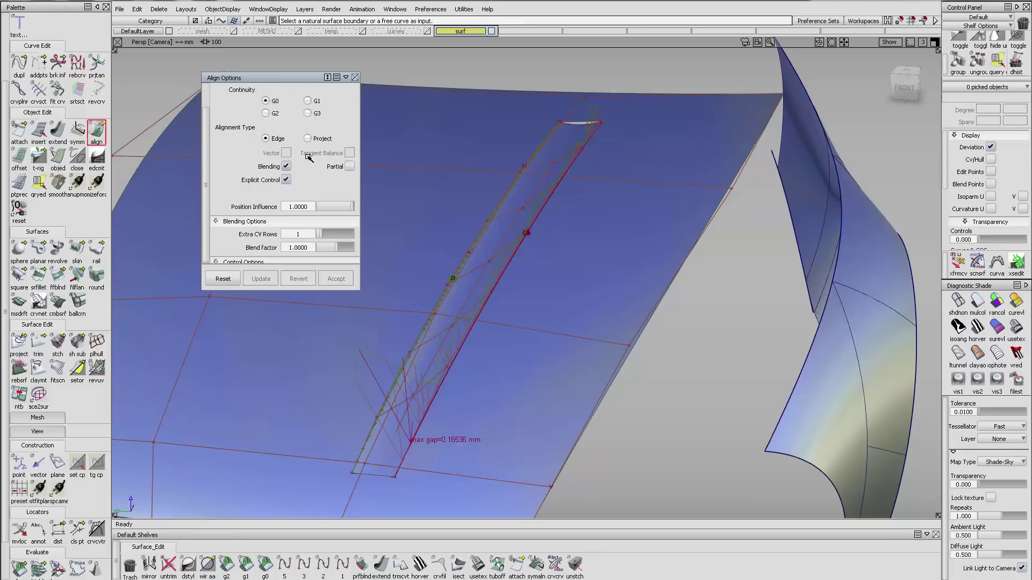
click(537, 218)
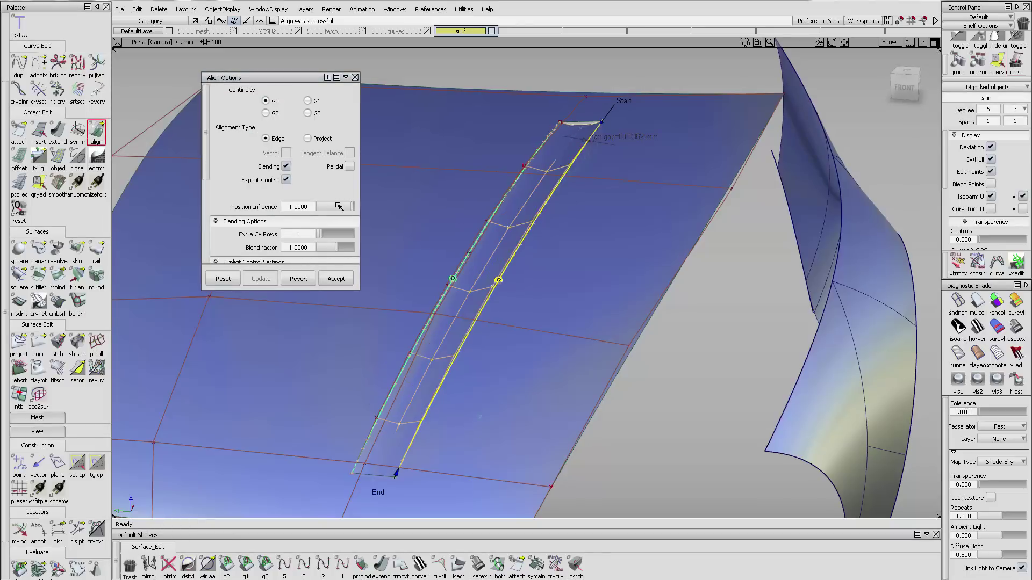
Step: Examine the aligned strip from several angles and review the alignment's blending and explicit control settings
alt+shift+drag(522, 317, 541, 223)
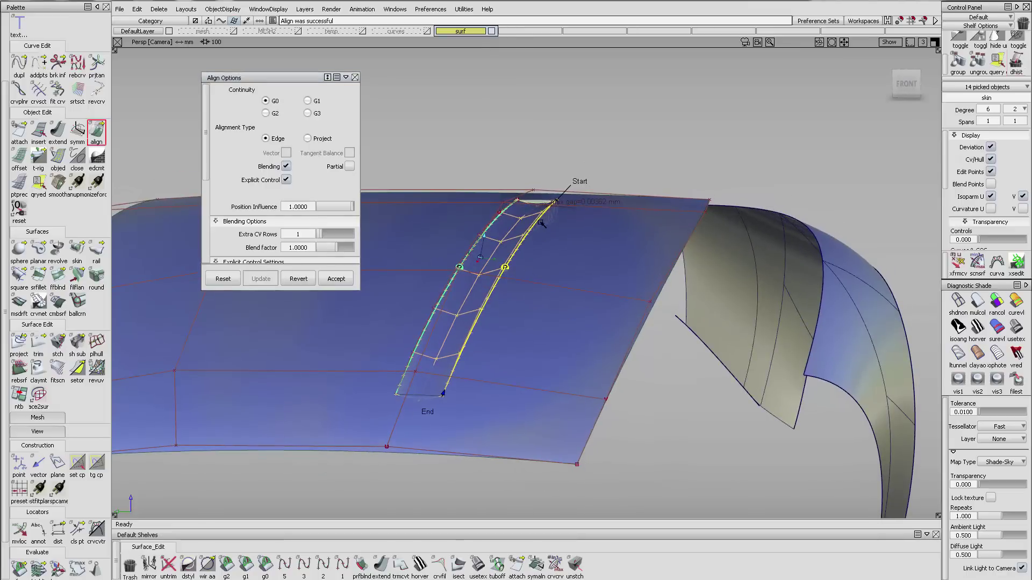
alt+shift+right_drag(575, 199, 606, 192)
alt+shift+drag(603, 196, 599, 204)
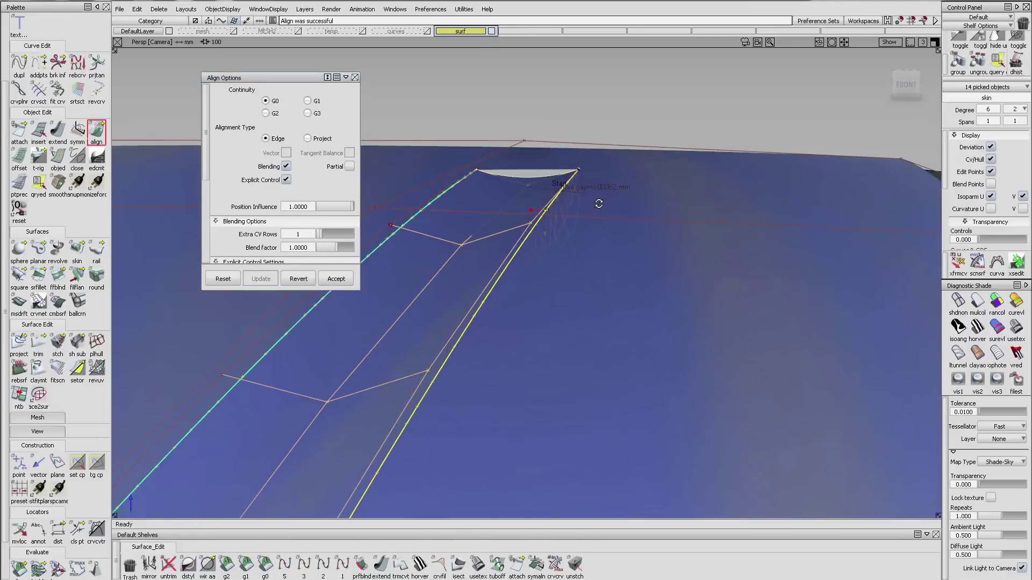
alt+shift+right_drag(598, 205, 576, 242)
alt+shift+drag(576, 242, 503, 307)
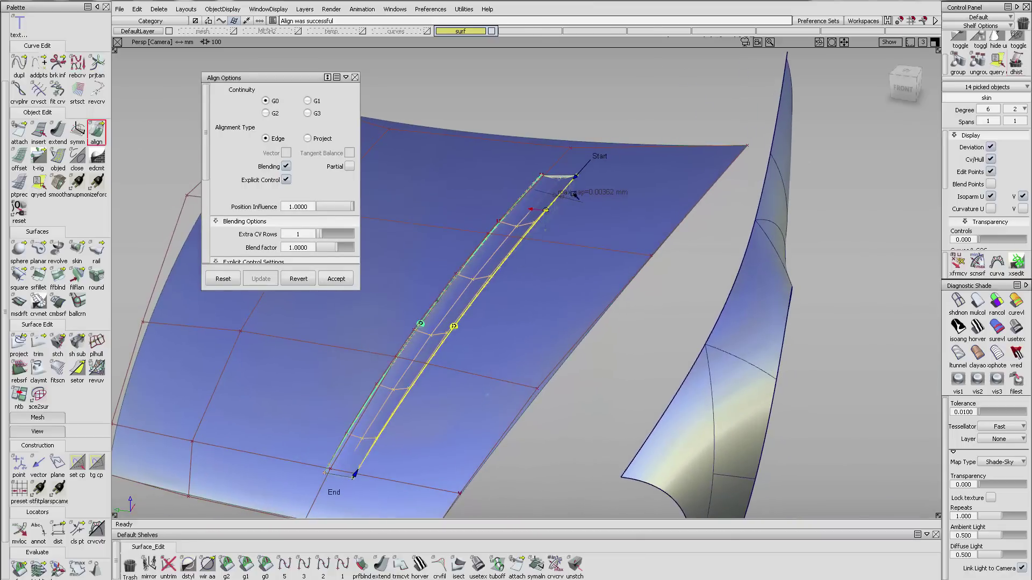
mouse_move(607, 194)
alt+shift+right_down()
mouse_move(645, 193)
mouse_move(615, 211)
alt+shift+right_up()
scroll(290, 199, down, 3)
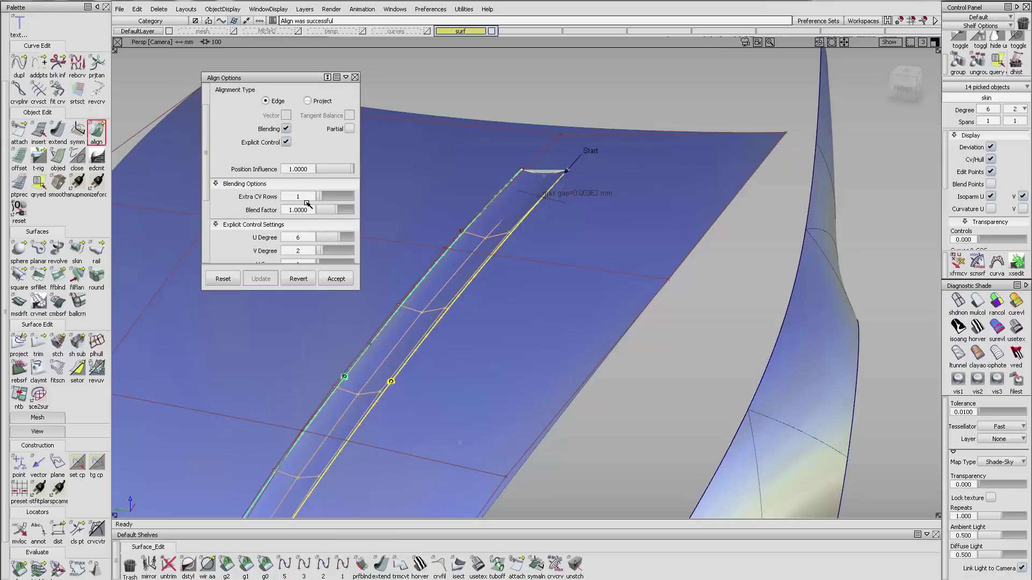
scroll(325, 213, down, 1)
alt+shift+right_drag(564, 215, 485, 230)
alt+shift+drag(486, 230, 516, 268)
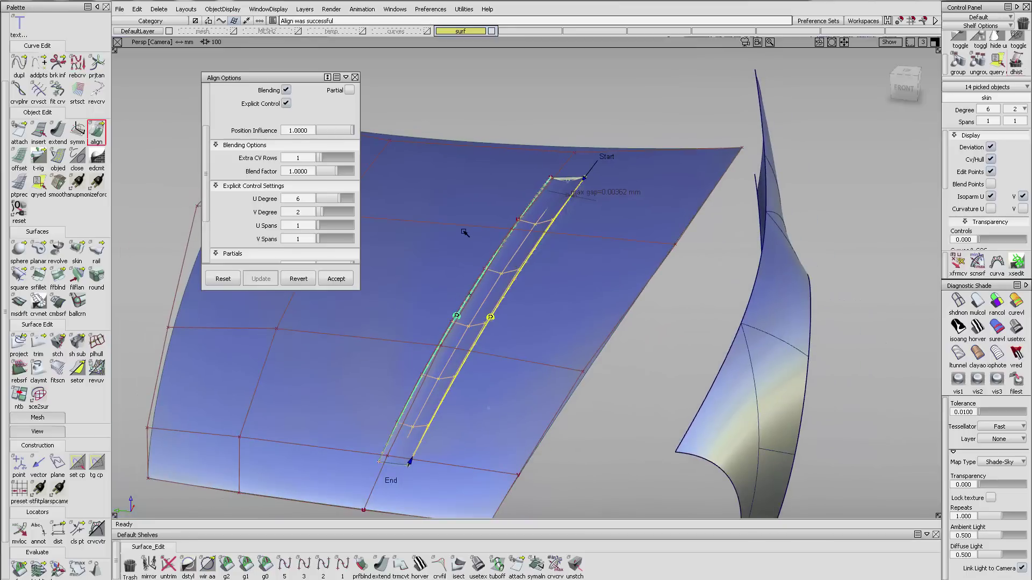
alt+shift+drag(568, 236, 591, 222)
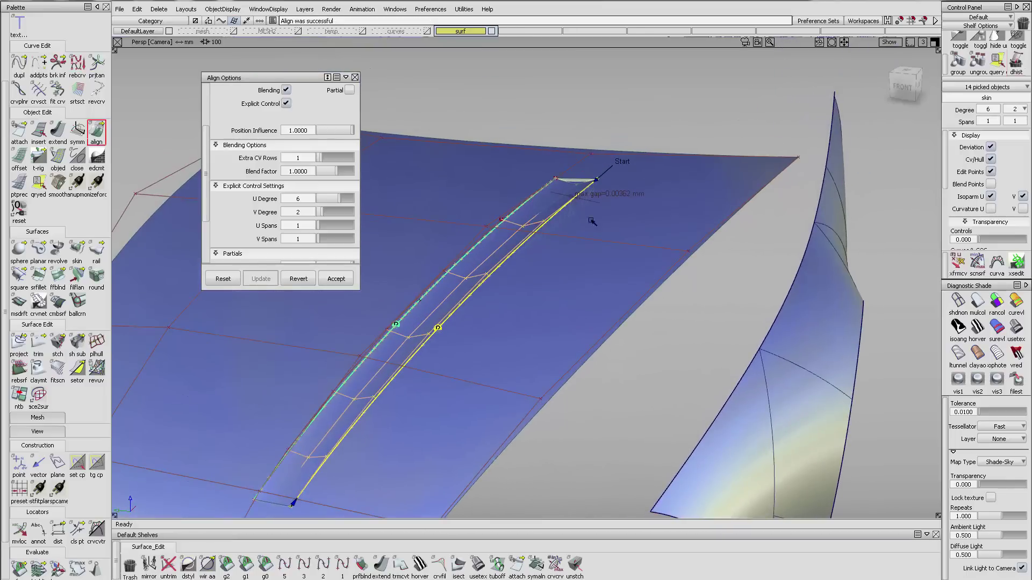
Step: Finish the alignment and hide the CVs and hulls of the strip and the hood surface
click(579, 190)
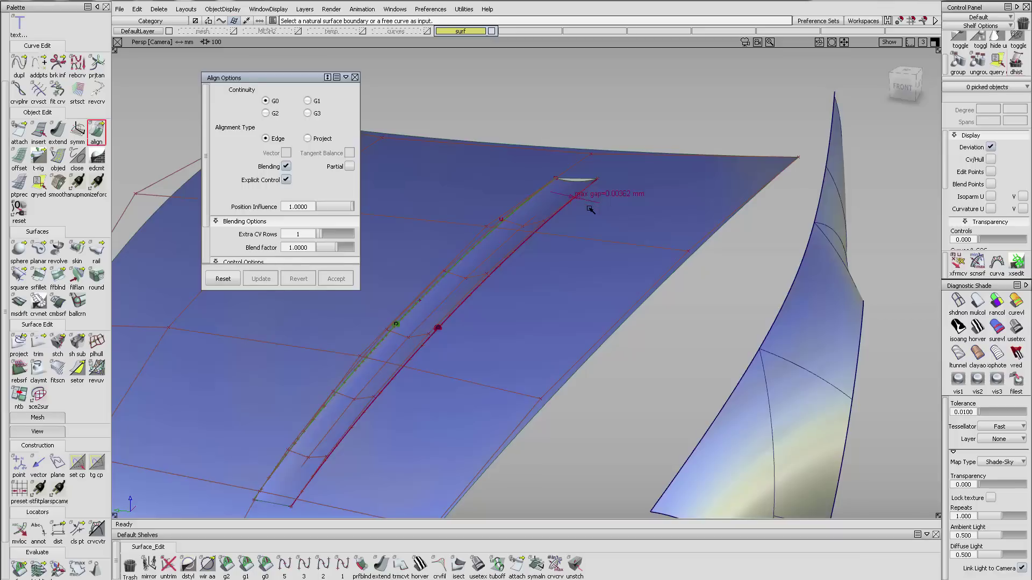
ctrl+shift+drag(564, 193, 559, 156)
drag(529, 235, 431, 327)
ctrl+shift+right_drag(463, 299, 467, 247)
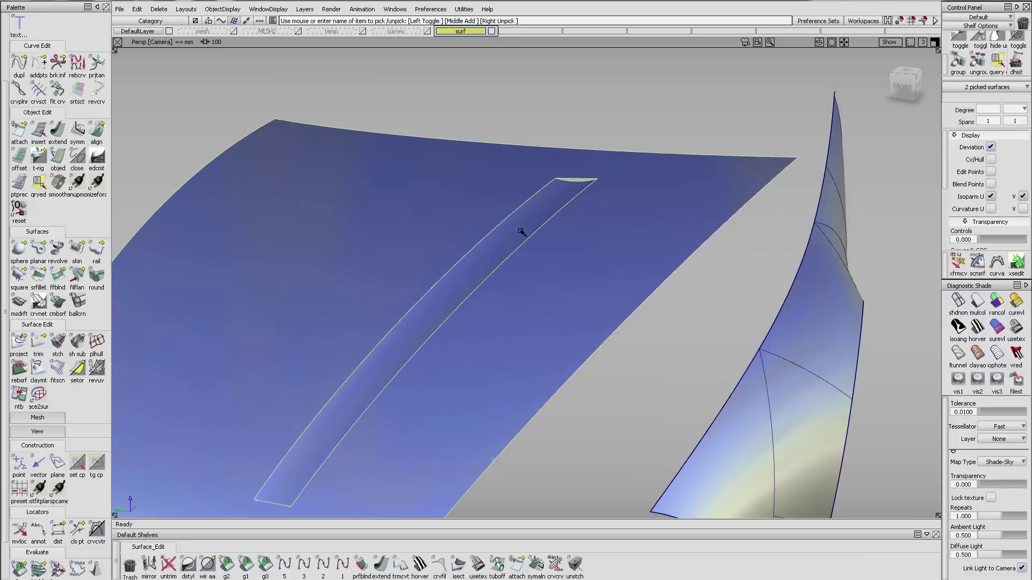
Step: Compare the strip with the reference by briefly showing the mesh layer, and display the MESH2 layer instead
alt+shift+drag(428, 304, 347, 85)
click(235, 31)
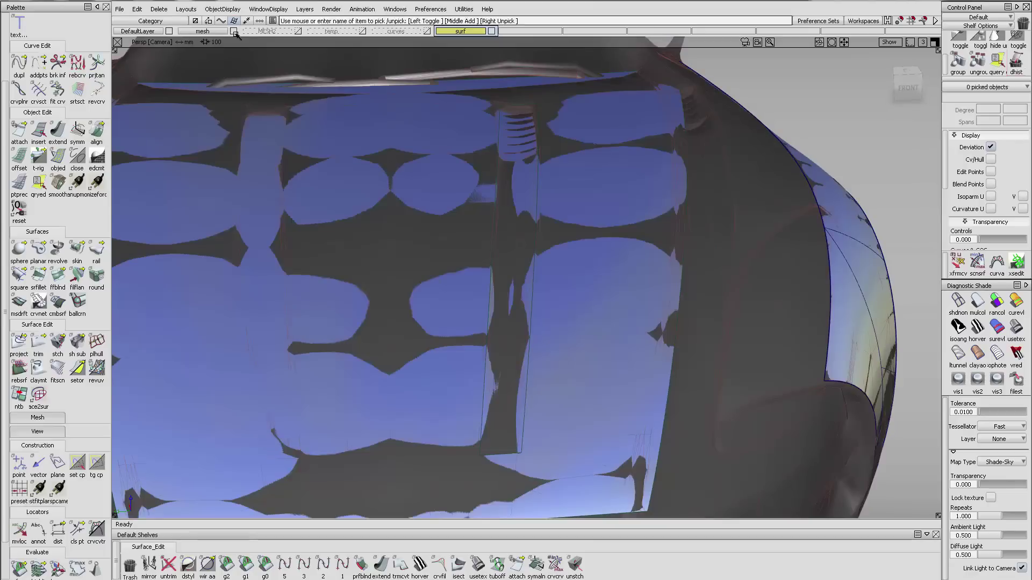
click(233, 31)
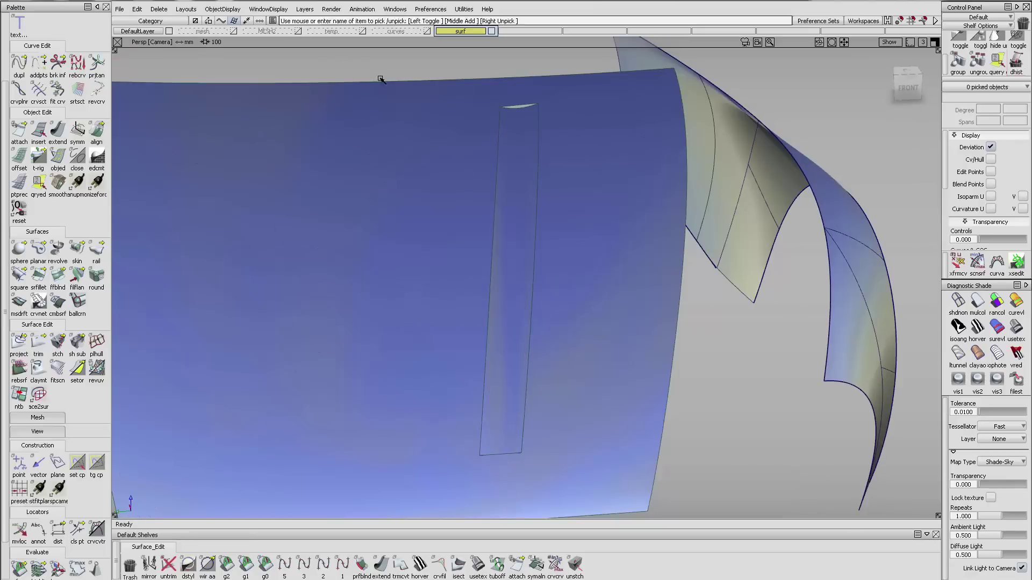
click(297, 31)
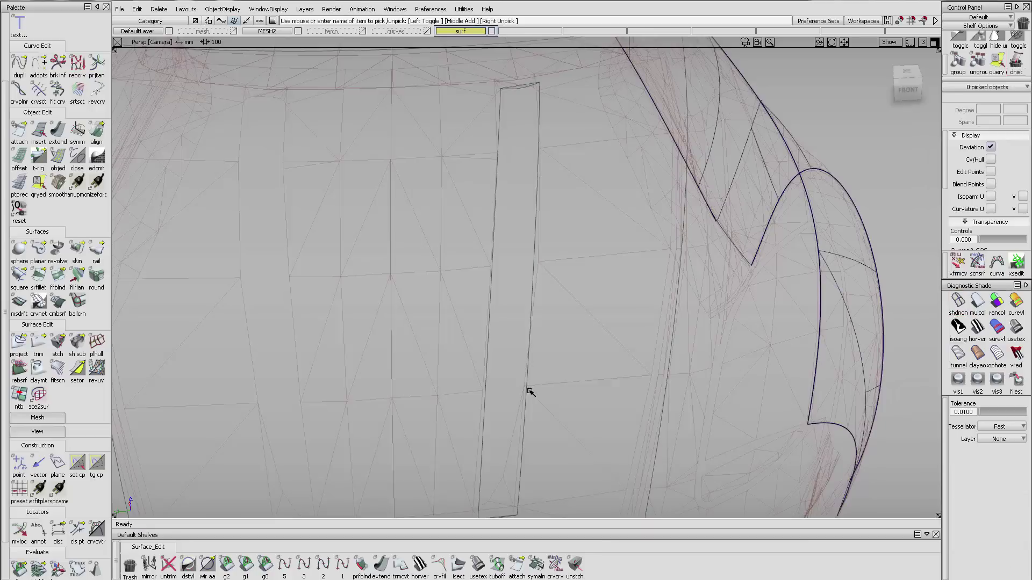
alt+shift+middle_drag(529, 392, 505, 339)
alt+shift+right_drag(505, 339, 532, 320)
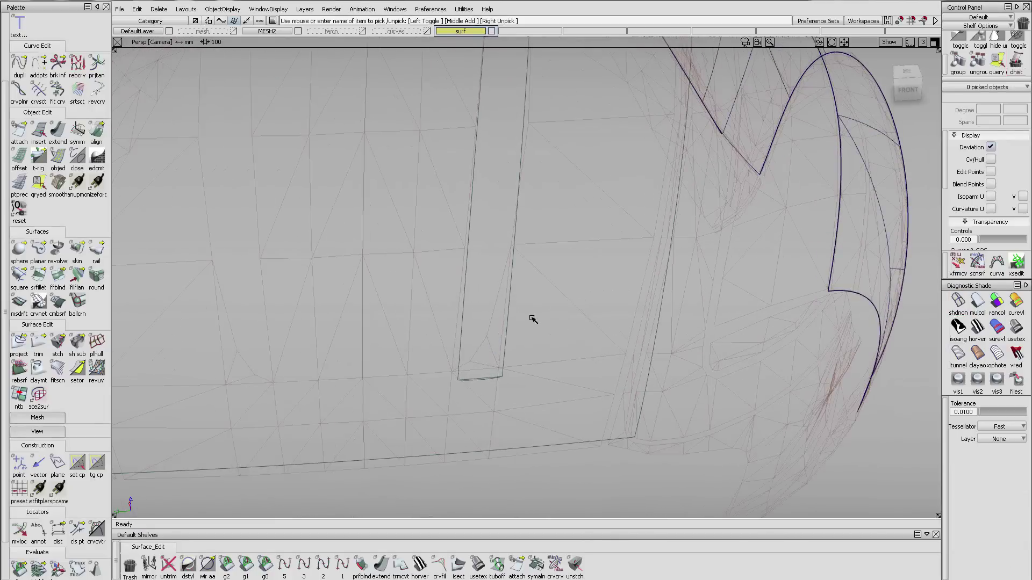
Step: Delete the construction history of the hood surface
click(663, 267)
click(1016, 63)
click(464, 329)
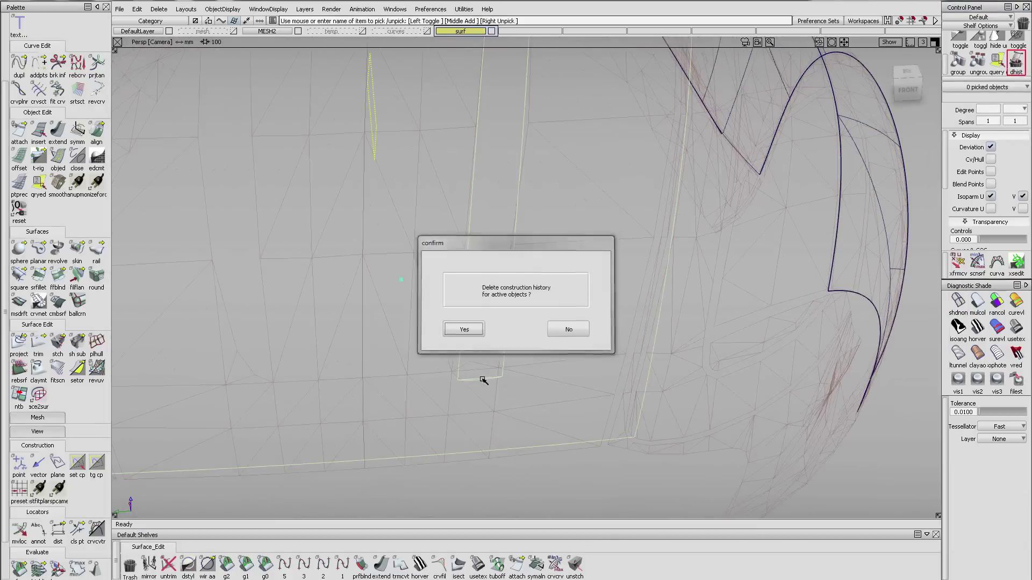
click(479, 390)
Step: Untrim the hood surface and delete the curves-on-surface that formed the strip opening
click(168, 566)
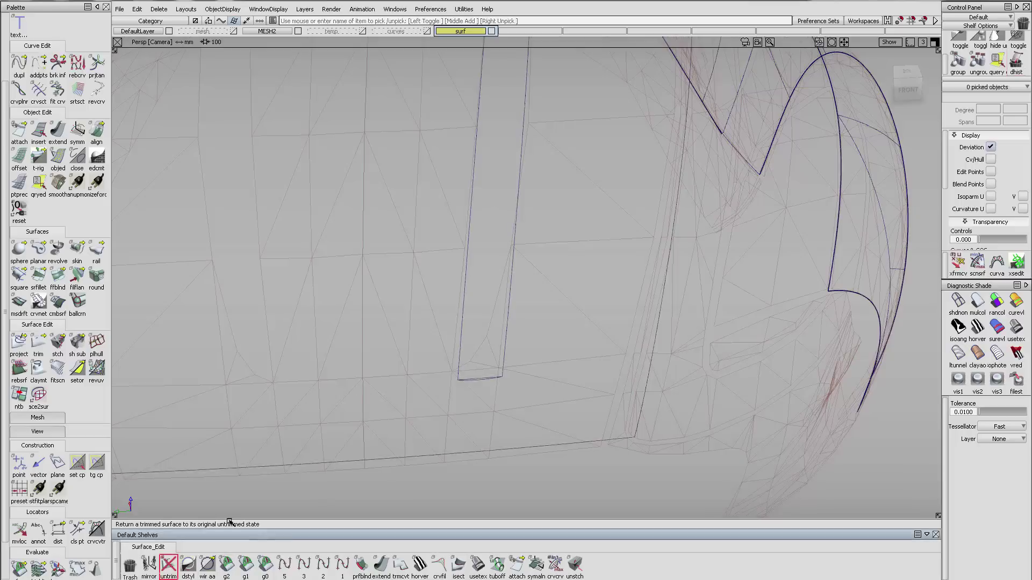
click(483, 451)
click(502, 377)
ctrl+shift+drag(523, 381, 508, 281)
key(Delete)
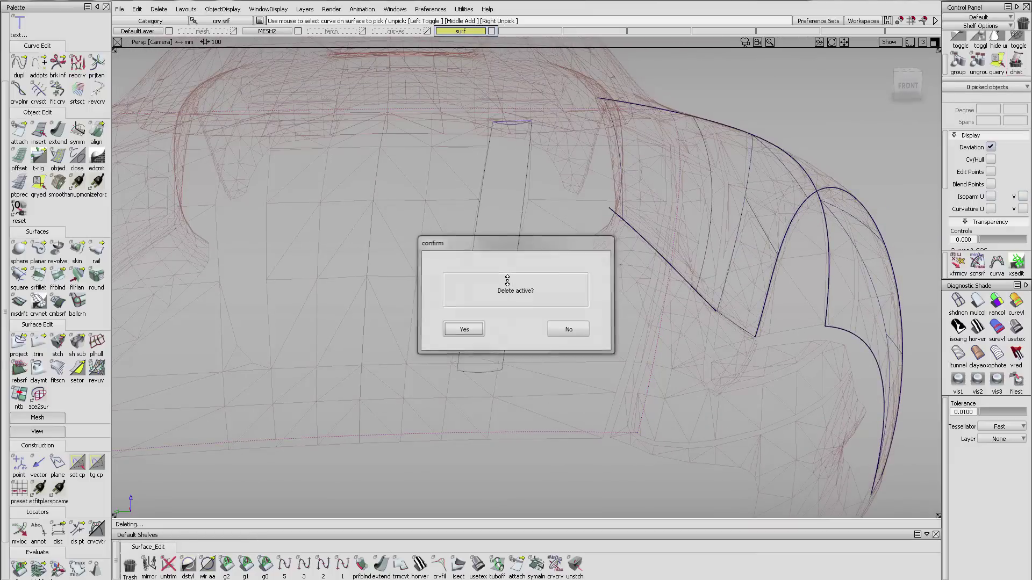
key(Return)
Step: Extend both long edges of the strip past the former hood opening, the outer edge by about 14 mm
click(58, 130)
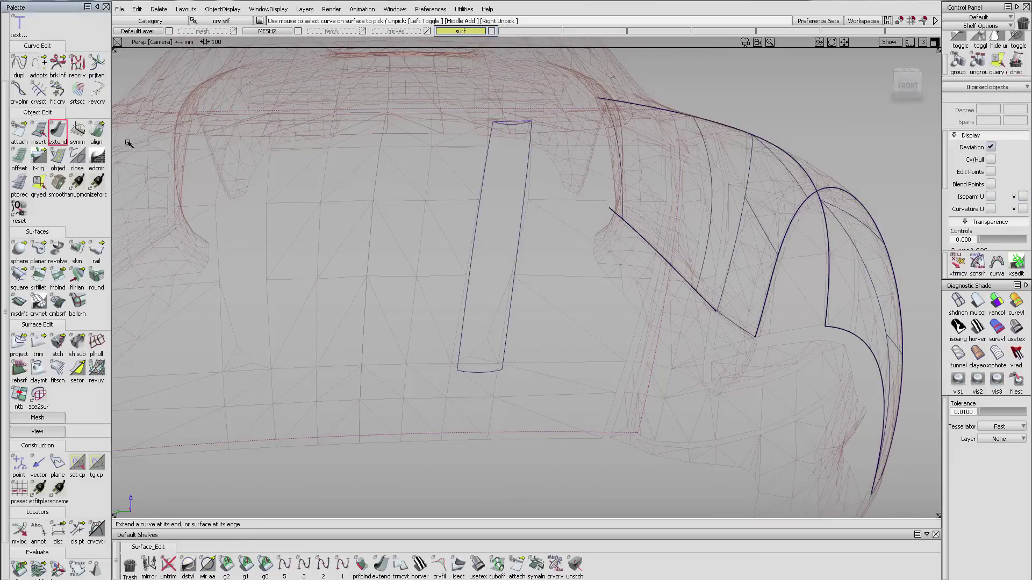
click(467, 247)
drag(468, 247, 525, 248)
click(519, 251)
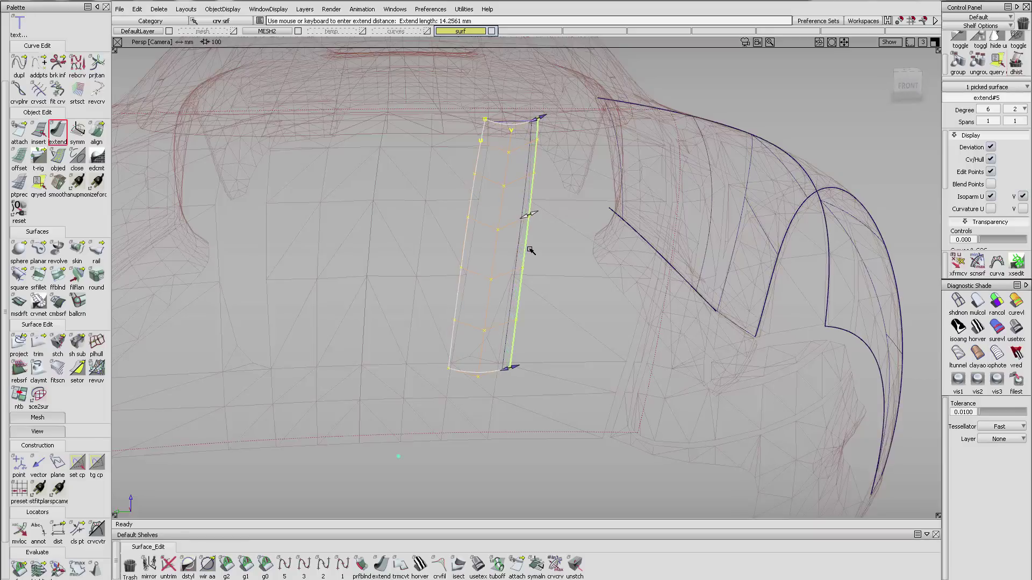
Step: Intersect the extended strip with the untrimmed hood surface
alt+shift+drag(541, 253, 496, 286)
click(420, 564)
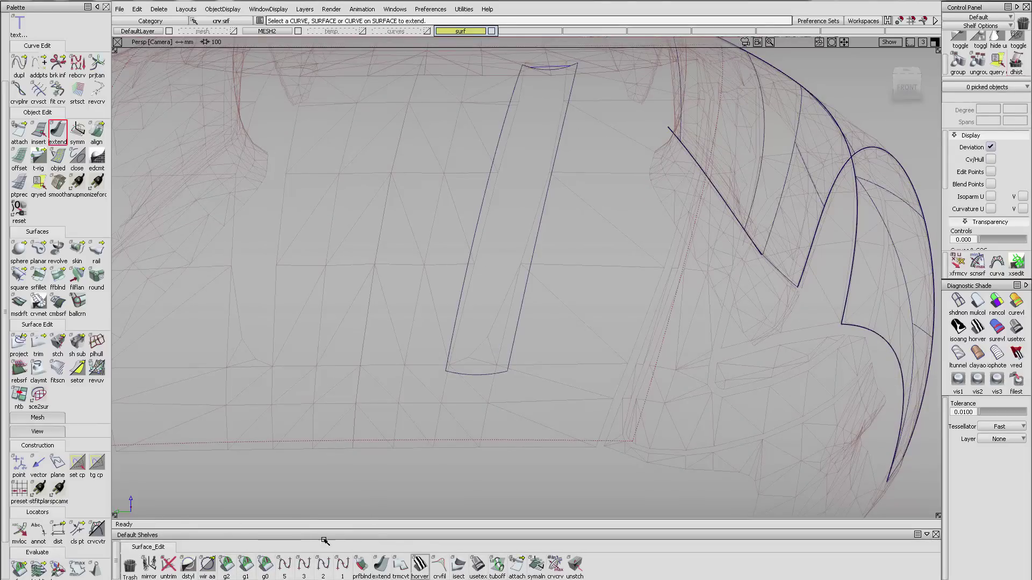
click(458, 564)
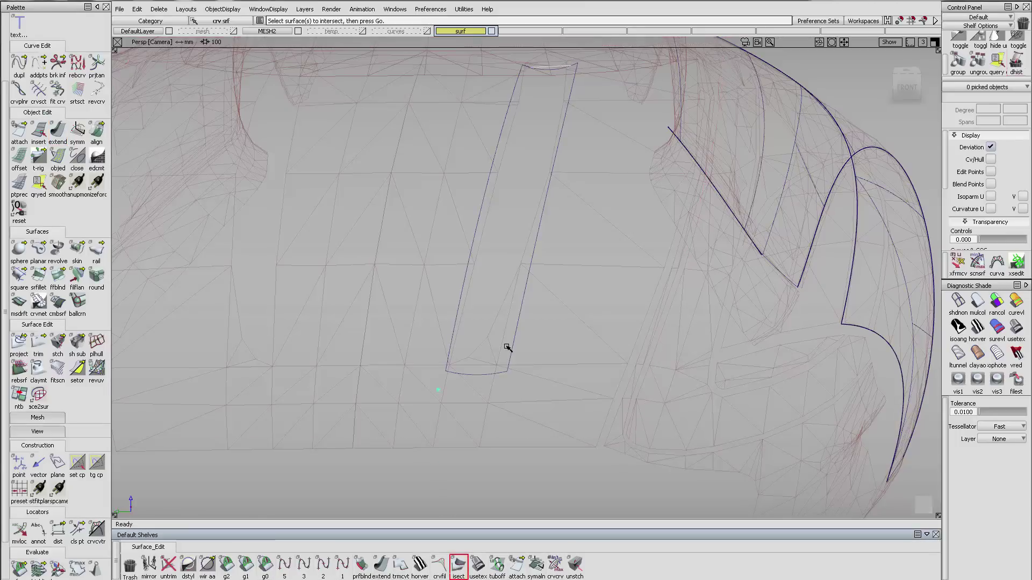
click(499, 373)
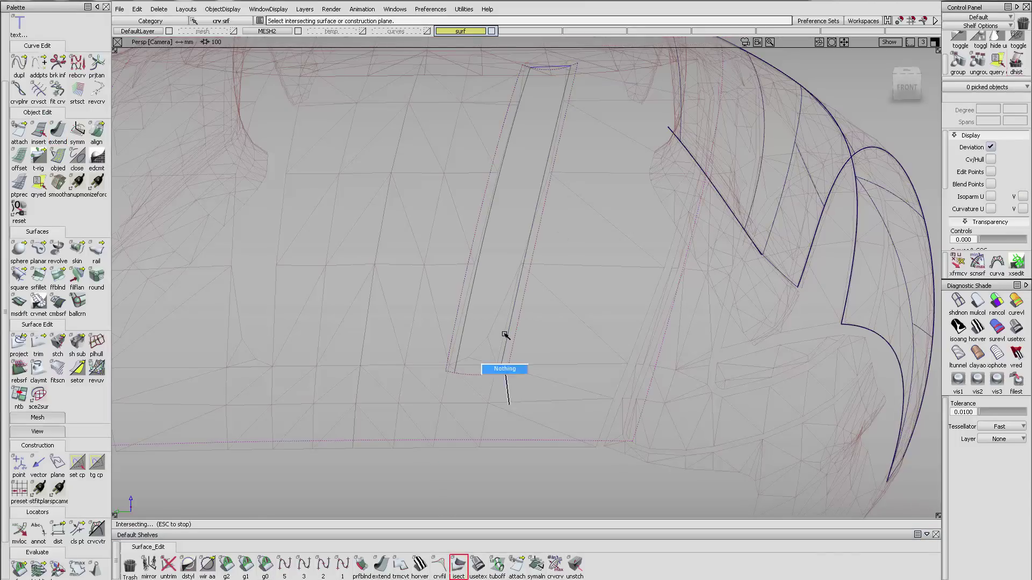
alt+shift+drag(500, 344, 560, 313)
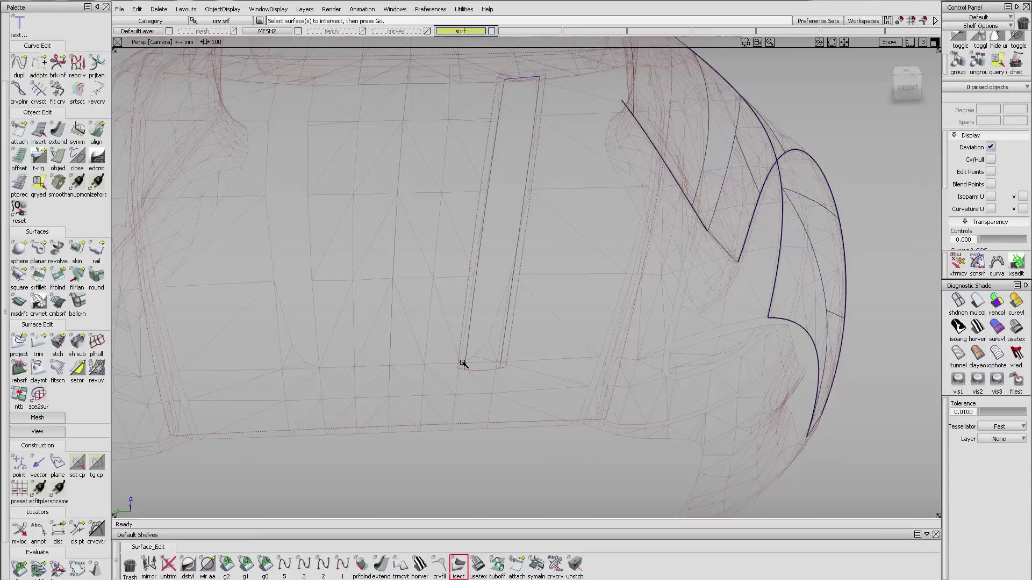
Step: Detach the strip crosswise slightly rearward of its mid-length
click(25, 126)
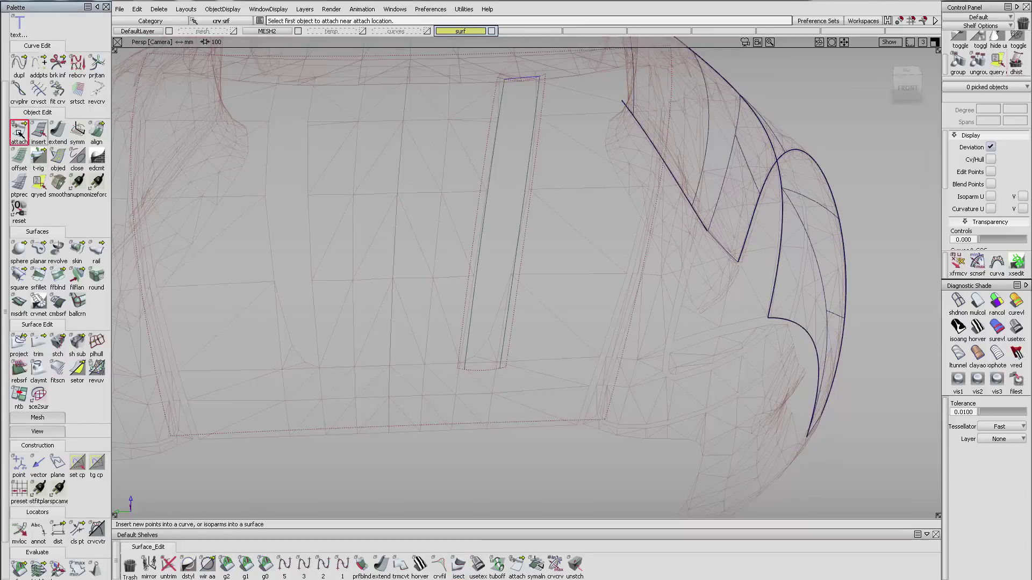
drag(22, 131, 60, 129)
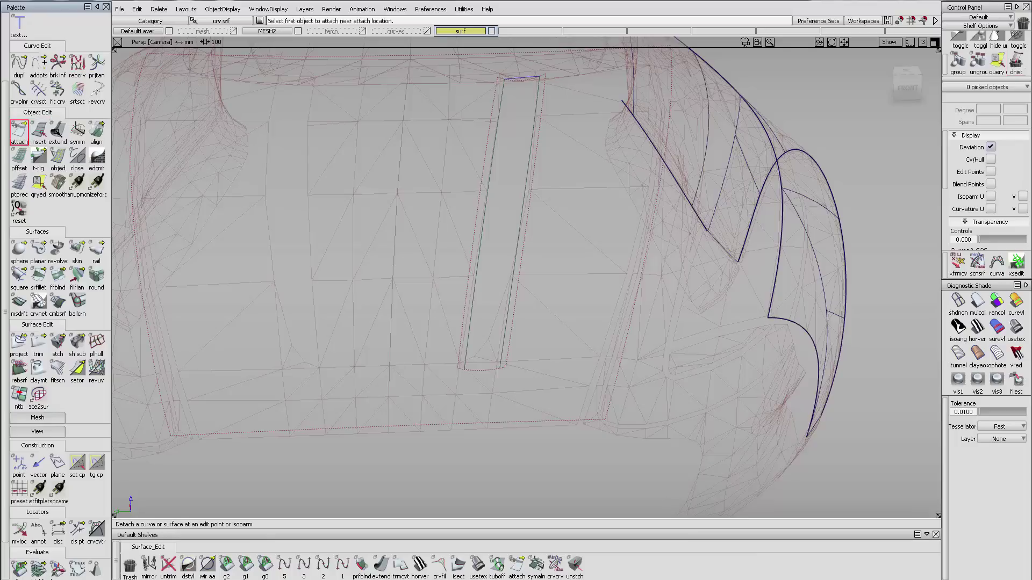
click(481, 371)
click(472, 337)
drag(486, 385, 530, 282)
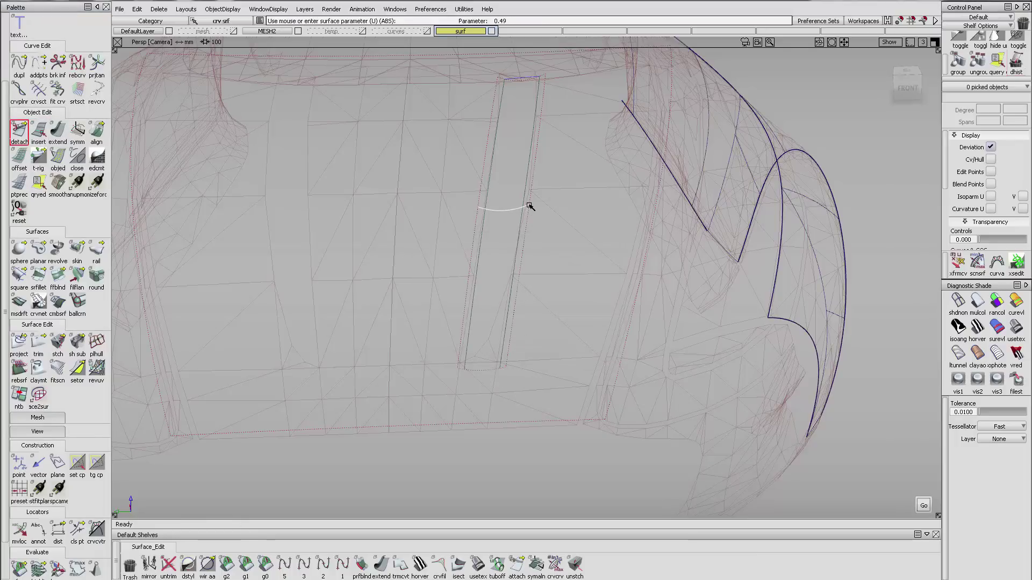
drag(529, 206, 534, 193)
Step: Delete the existing intersection curves-on-surface and intersect the detached strip pieces with the hood surface again
ctrl+shift+drag(526, 311, 495, 374)
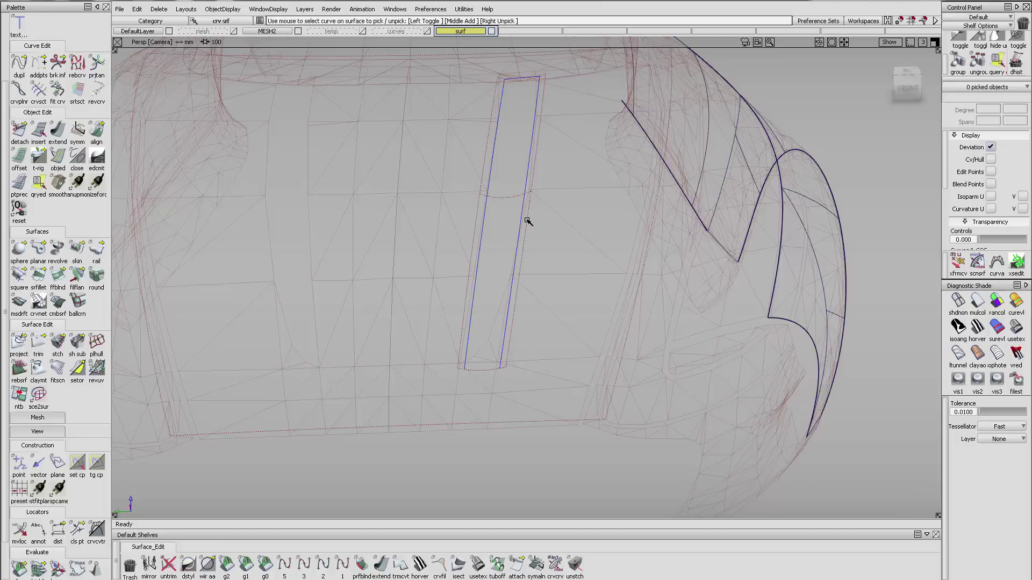
drag(525, 219, 454, 155)
key(Delete)
key(Return)
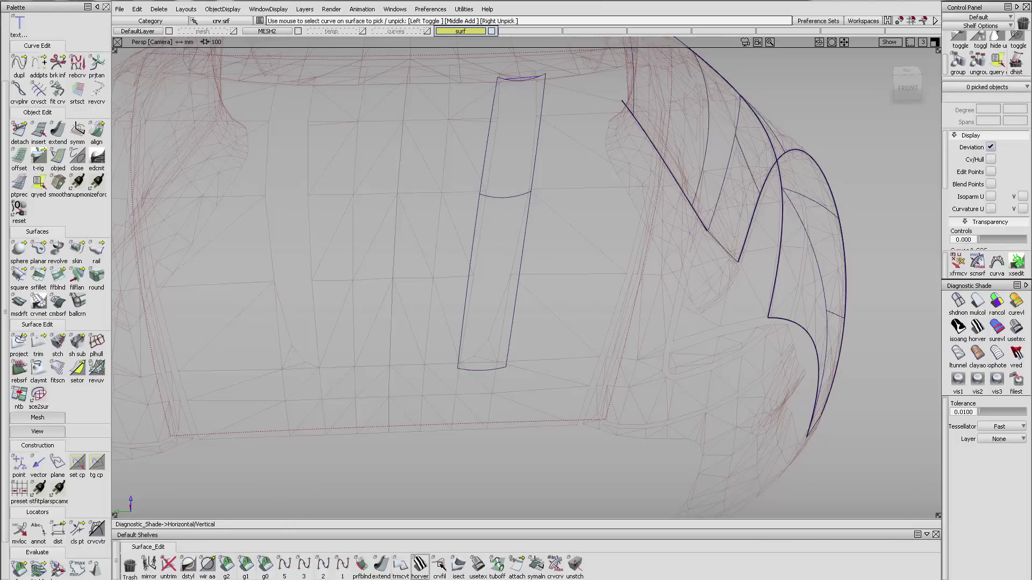
click(458, 564)
click(506, 232)
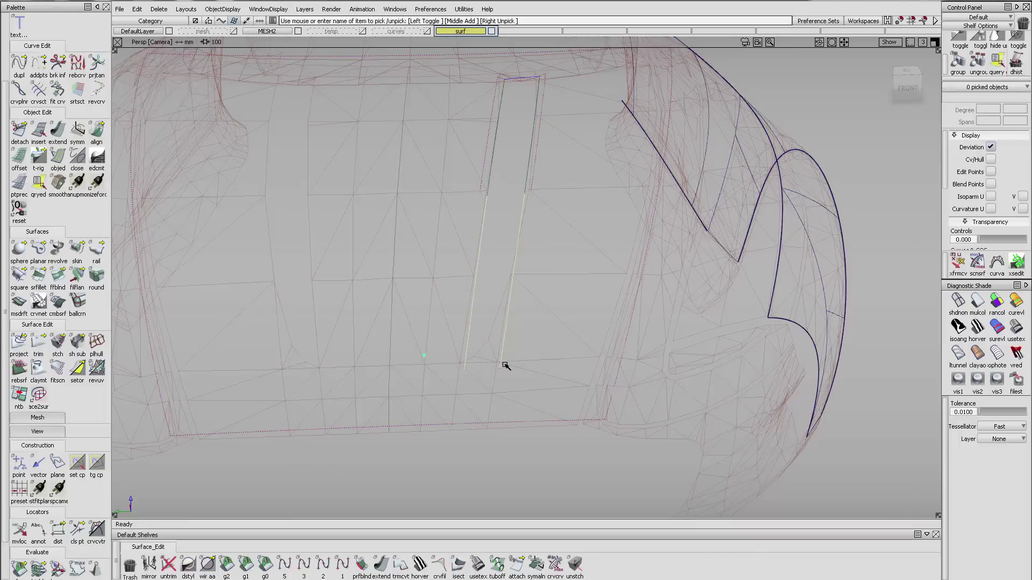
Step: Display the CVs and hulls of the front strip piece
alt+shift+right_drag(506, 369, 559, 332)
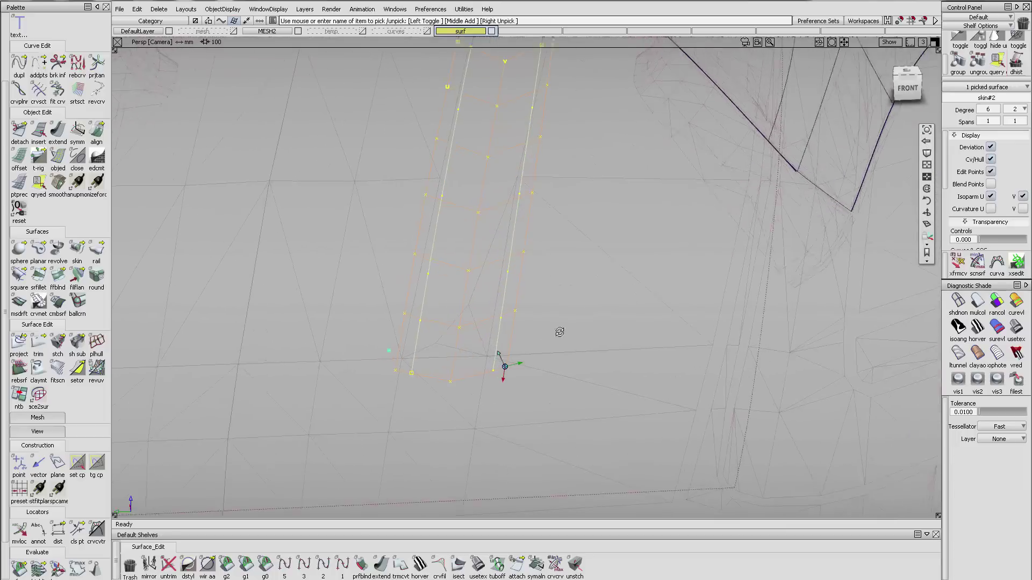
alt+shift+drag(559, 333, 562, 325)
click(563, 325)
Step: Raise the outer front corner CV of the front strip piece with proportional falloff over the three CVs behind it
click(964, 257)
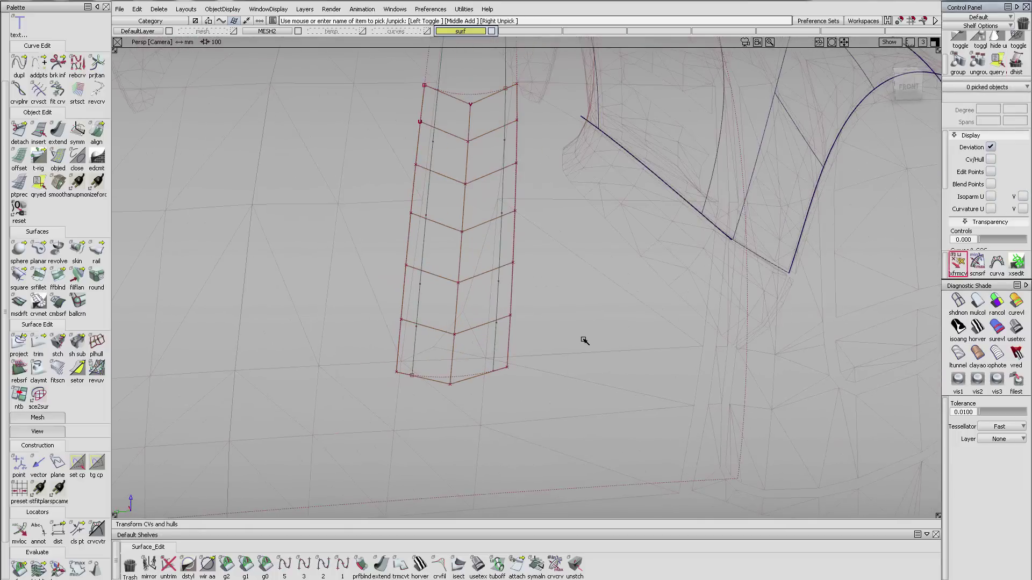
click(508, 368)
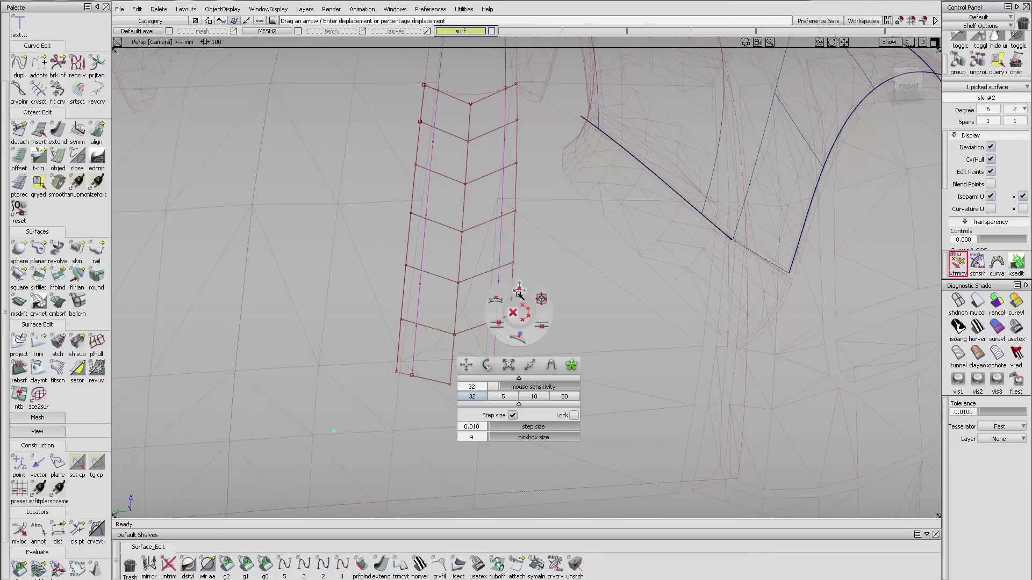
click(518, 294)
mouse_move(551, 336)
click(572, 364)
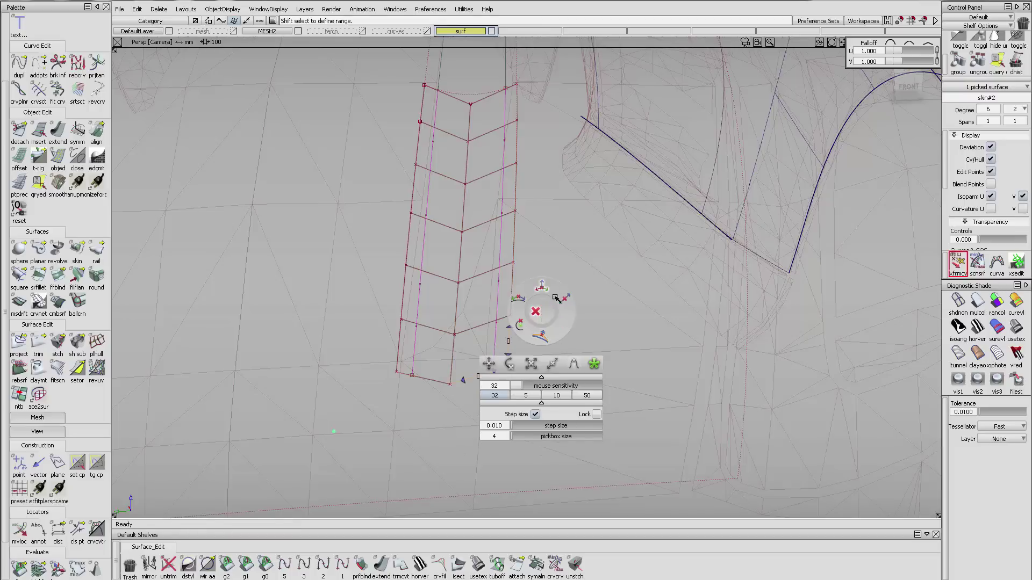
shift+click(516, 213)
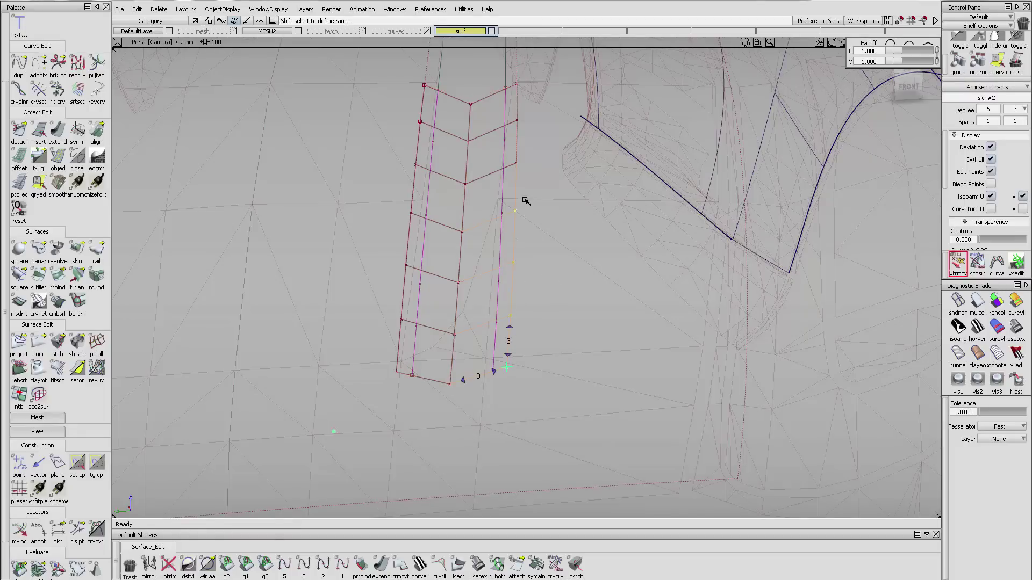
mouse_move(532, 296)
alt+shift+mouse_down()
mouse_move(564, 270)
mouse_move(546, 307)
alt+shift+mouse_up()
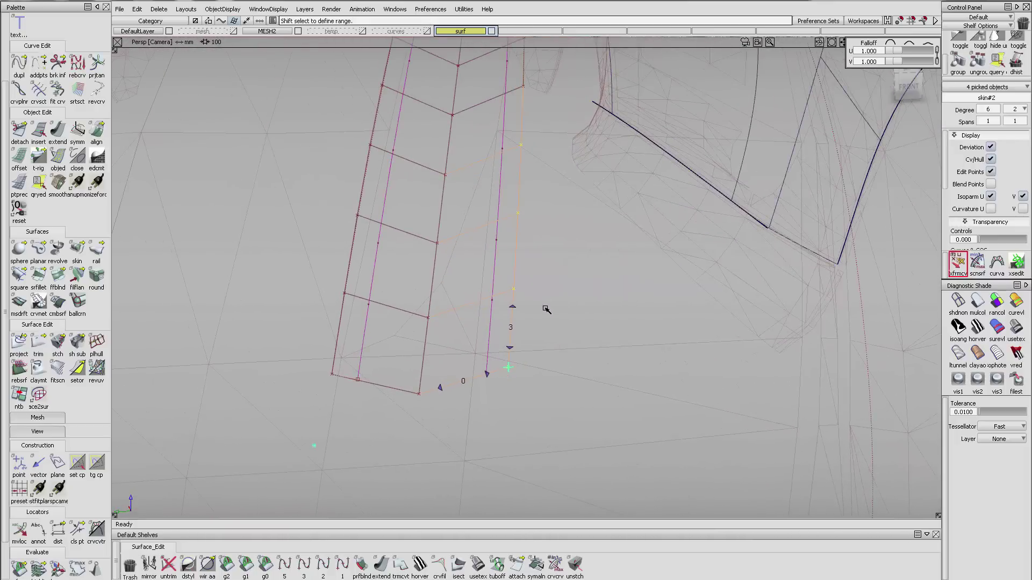
click(546, 310)
right_drag(549, 300, 610, 159)
alt+shift+drag(546, 361, 521, 432)
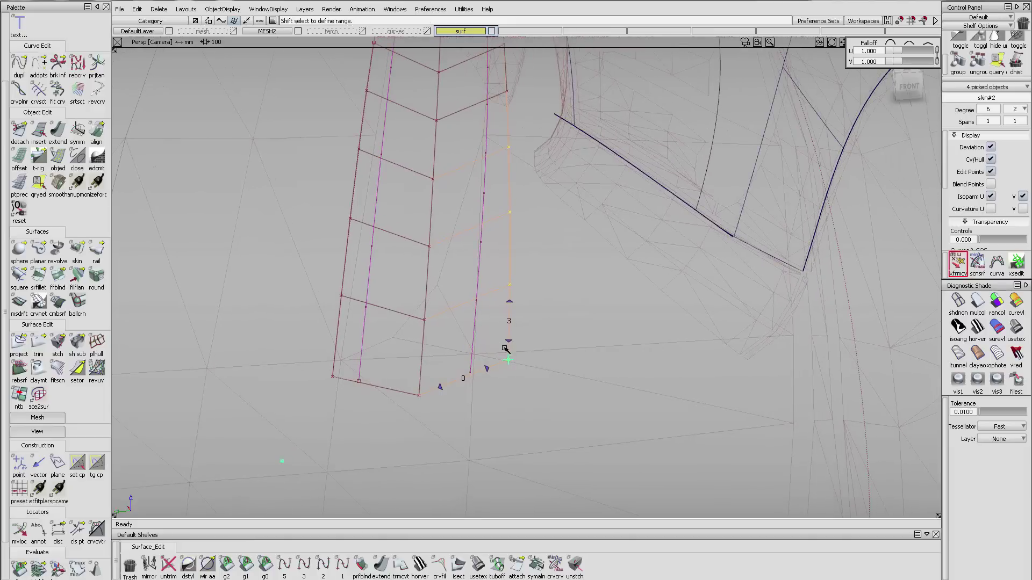
drag(547, 370, 530, 315)
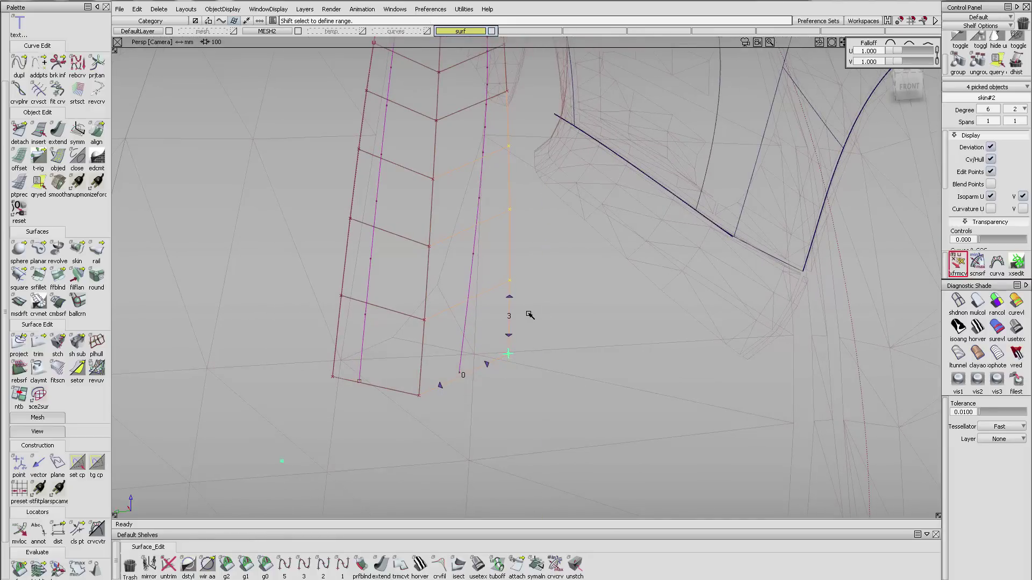
drag(547, 369, 543, 323)
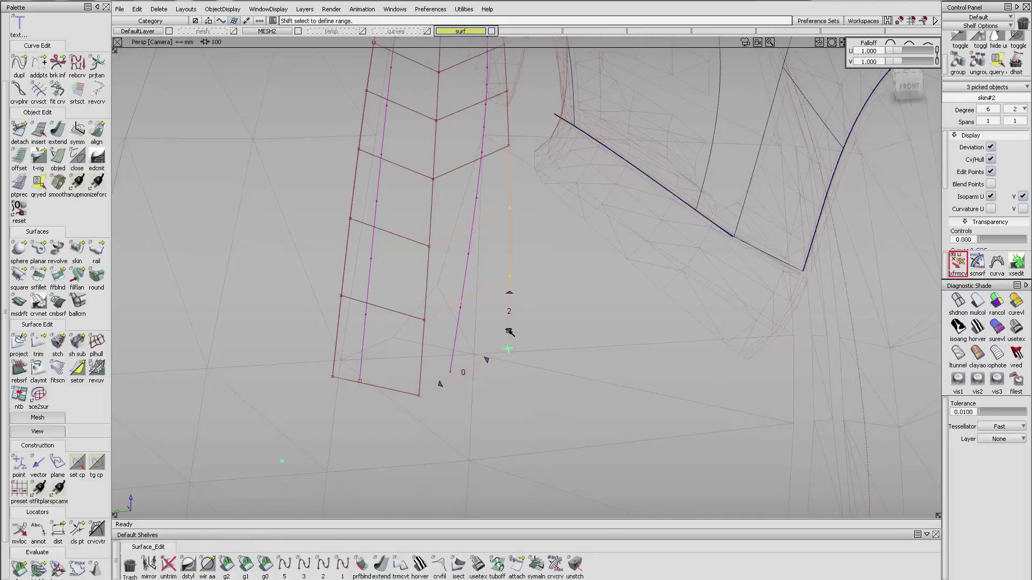
Step: Raise the same corner further while reducing the proportional range to 2, 1 and 0 CVs
drag(456, 429, 592, 152)
drag(496, 415, 549, 185)
right_drag(455, 436, 442, 401)
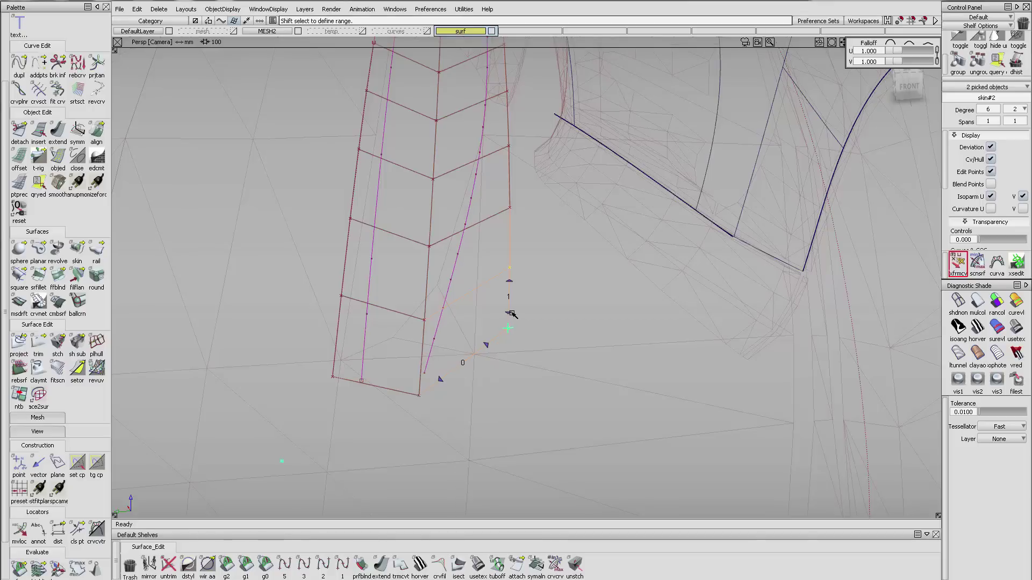
right_drag(464, 441, 554, 167)
right_drag(474, 417, 559, 152)
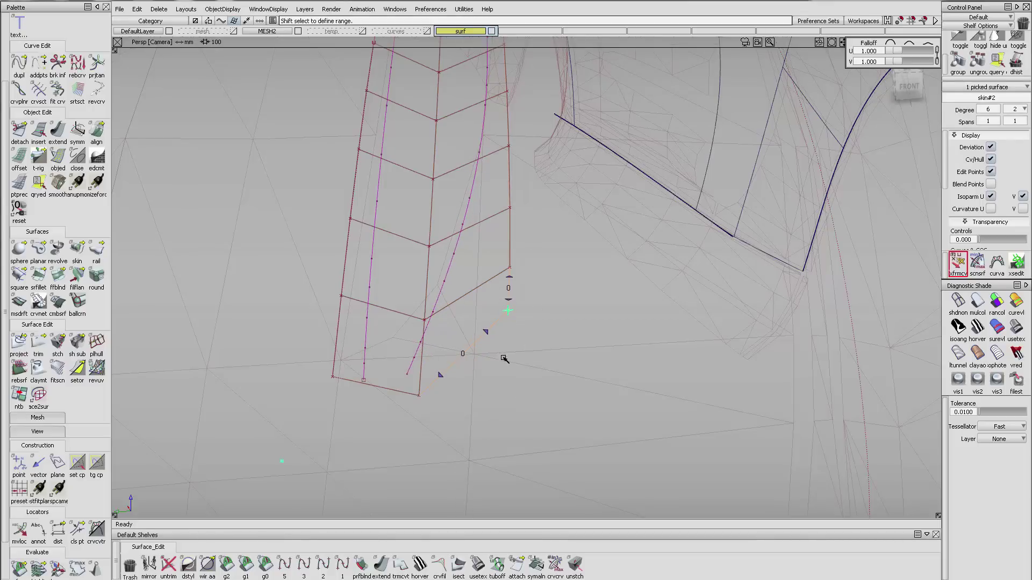
right_drag(452, 411, 522, 257)
Step: Raise the middle CV of the strip's front edge on its own so the hood intersection closes into a rounded tip
drag(427, 439, 492, 267)
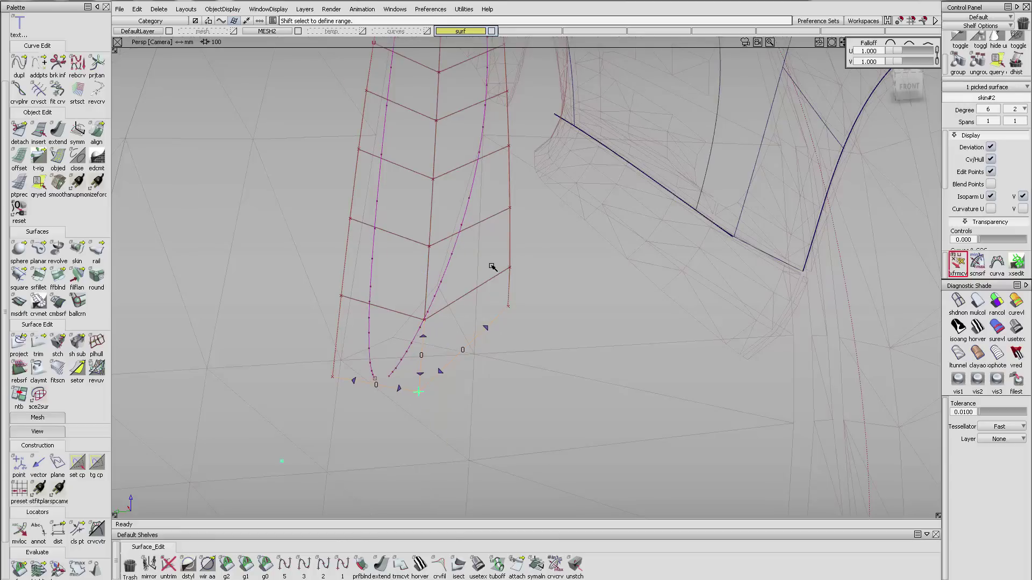
mouse_move(434, 450)
mouse_down()
mouse_move(453, 395)
mouse_move(450, 414)
mouse_move(417, 438)
mouse_move(445, 402)
mouse_move(421, 437)
mouse_up()
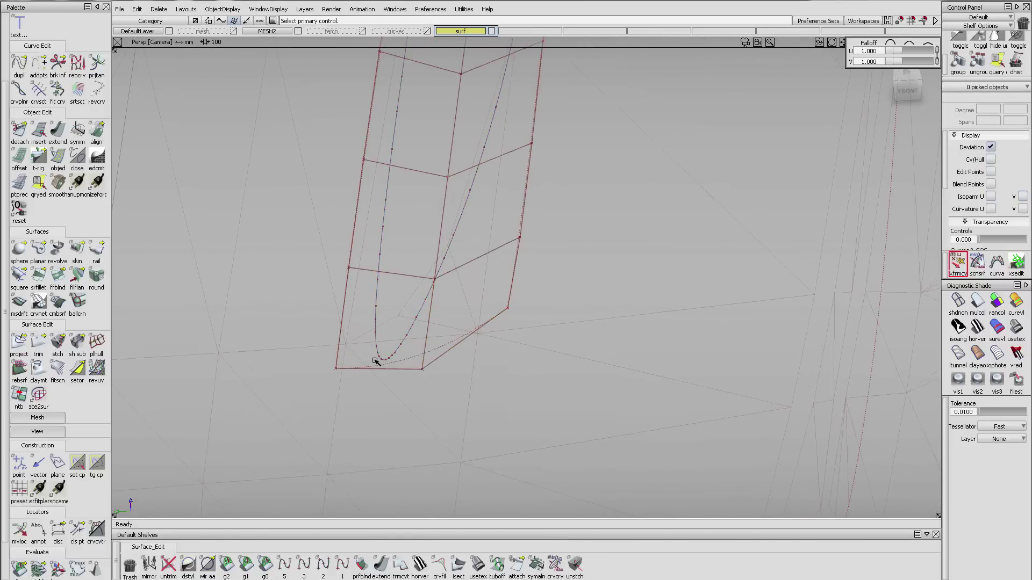
alt+shift+right_drag(472, 326, 458, 352)
mouse_move(458, 352)
alt+shift+mouse_down()
mouse_move(466, 396)
mouse_move(449, 353)
alt+shift+mouse_up()
alt+shift+right_drag(449, 353, 460, 331)
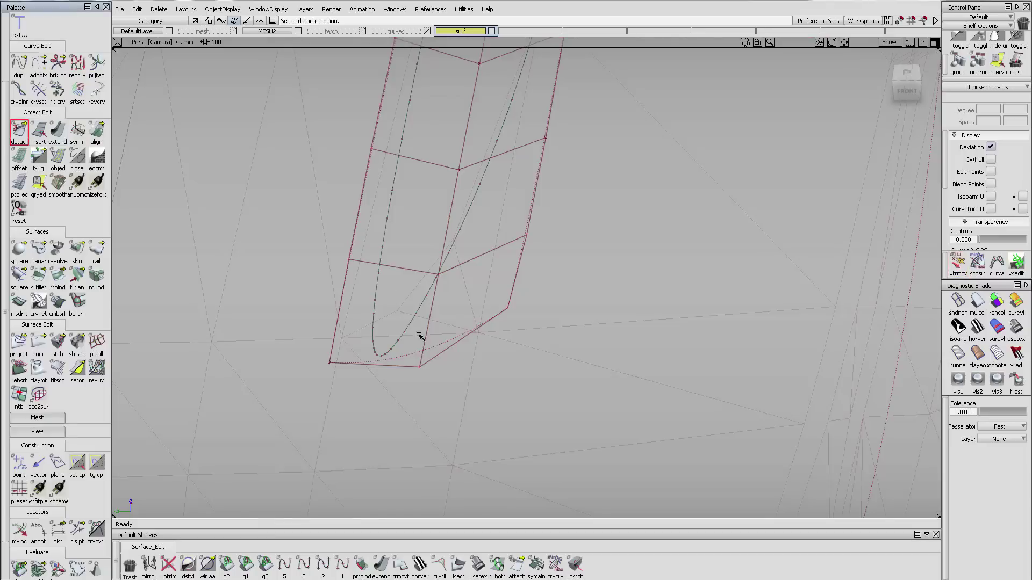
Step: Detach the front strip piece crosswise at U parameter 0.75
click(417, 352)
drag(379, 375, 393, 327)
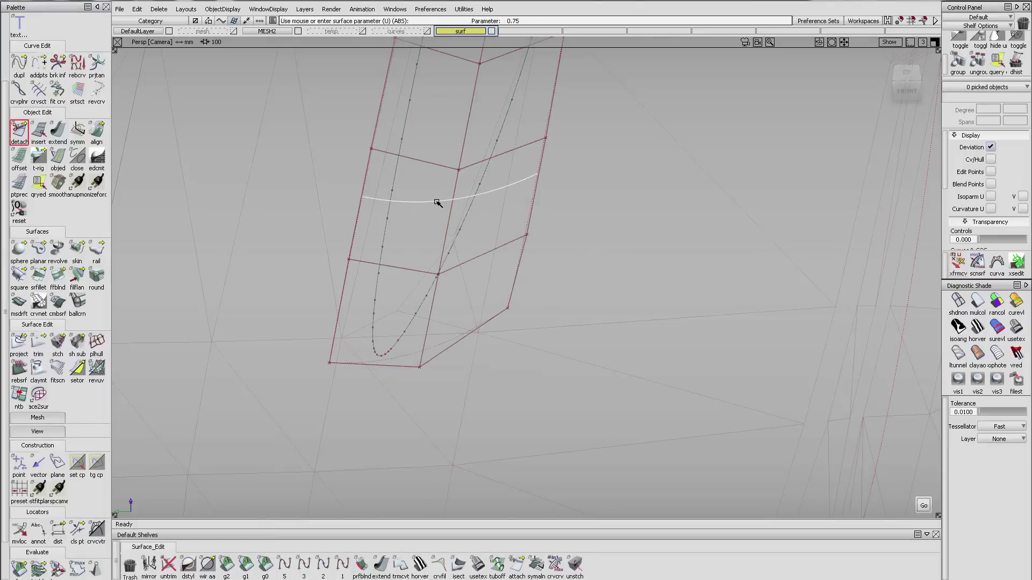
click(437, 203)
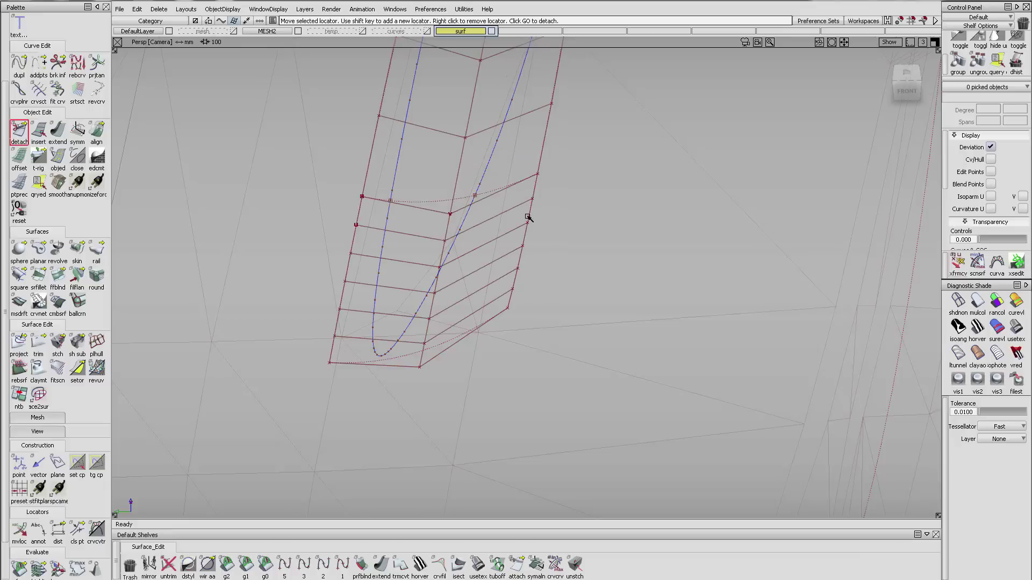
Step: Set the U degree of the detached front tip piece to 3
ctrl+shift+drag(436, 237, 410, 264)
click(436, 270)
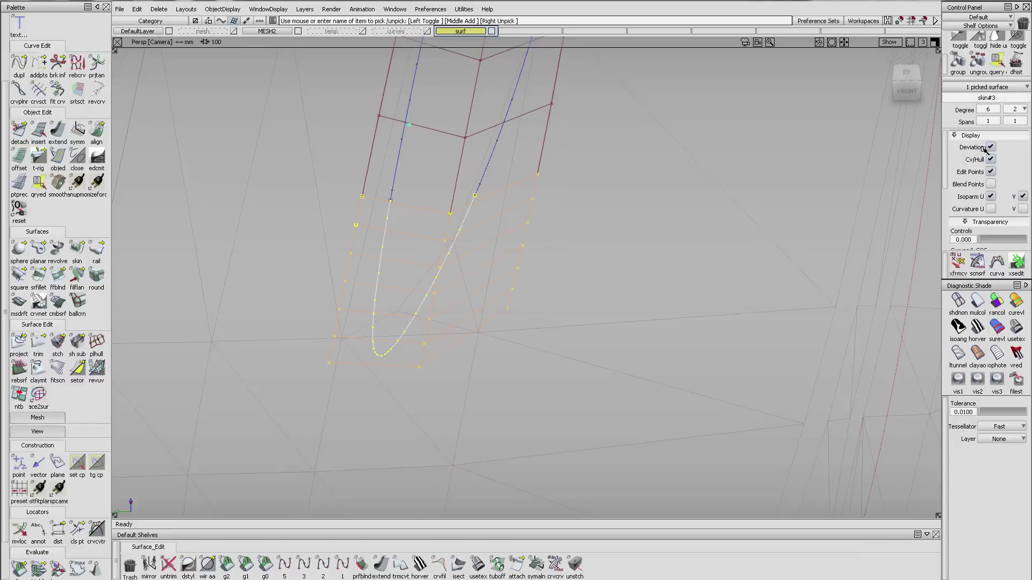
click(988, 110)
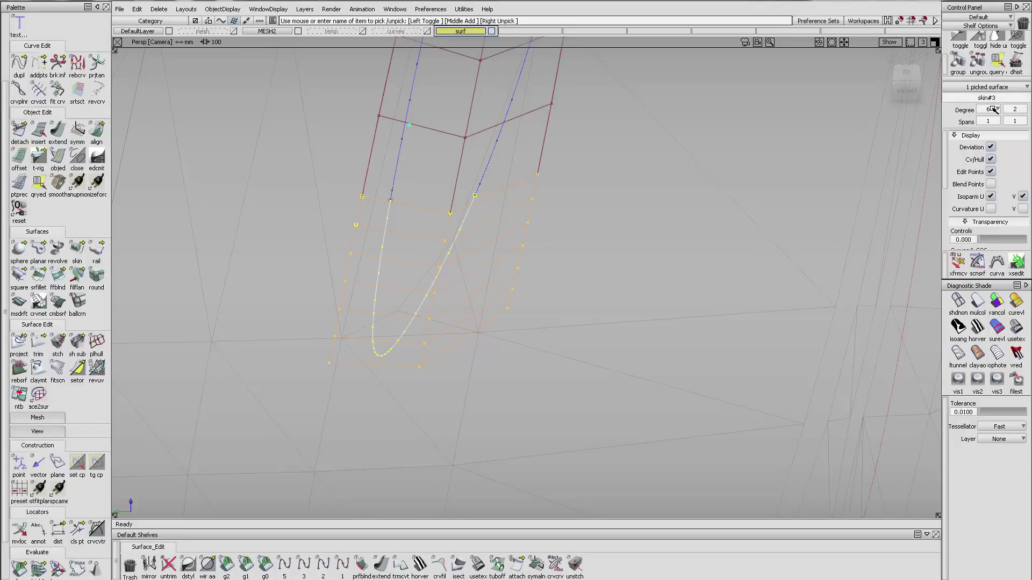
click(994, 173)
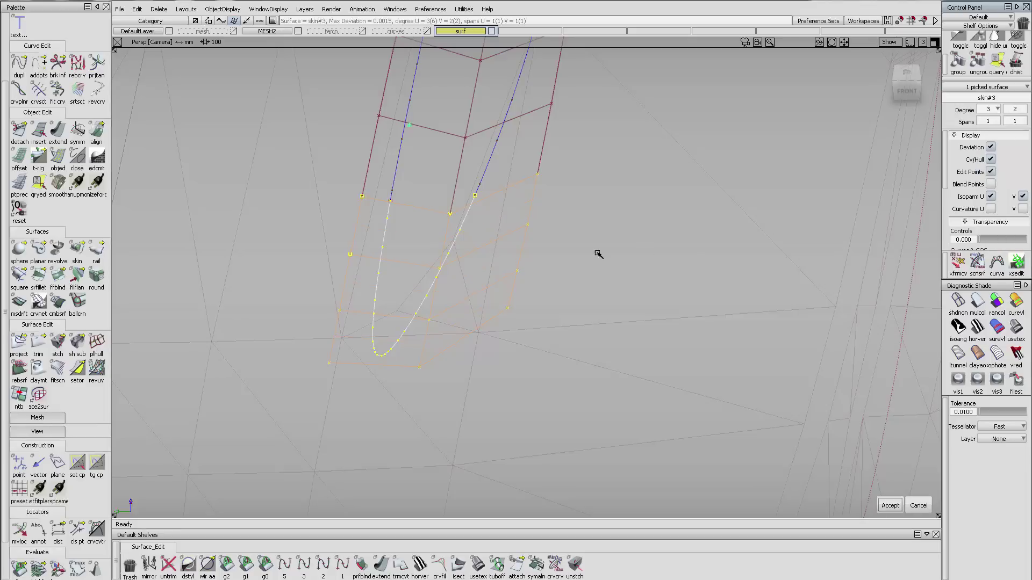
click(598, 253)
Step: Delete all intersection curves-on-surface on the strip pieces and the hood surface
ctrl+shift+drag(481, 353, 467, 280)
drag(466, 280, 283, 145)
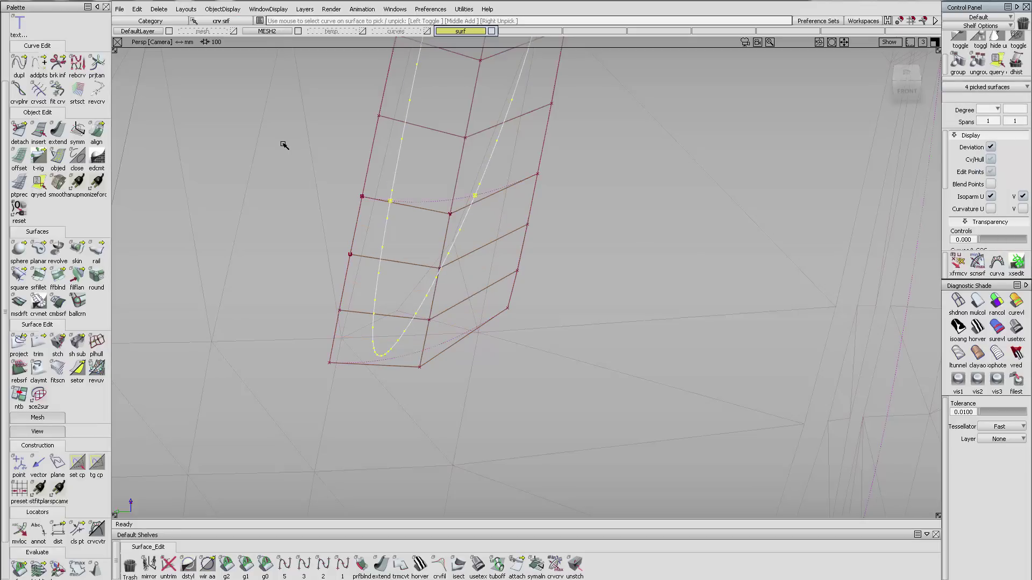
key(Delete)
key(Return)
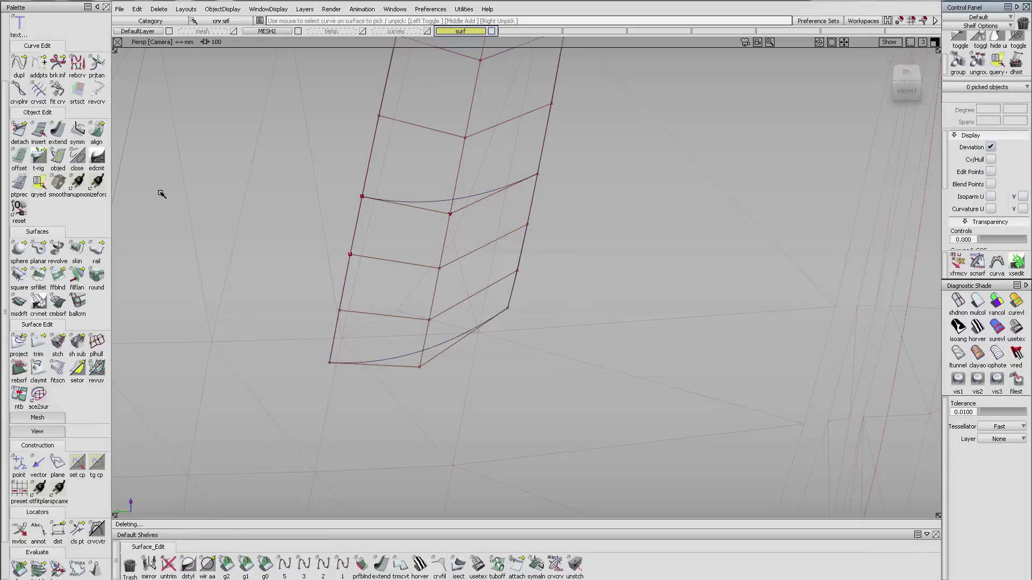
Step: Configure the Align tool for G2 edge continuity with blending turned off
double_click(96, 131)
click(423, 204)
click(433, 208)
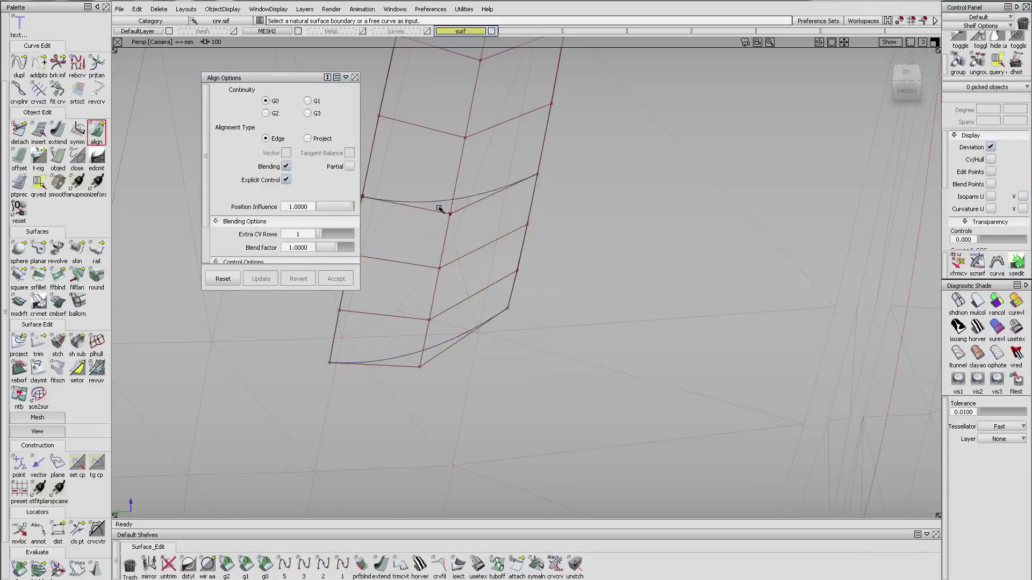
click(266, 113)
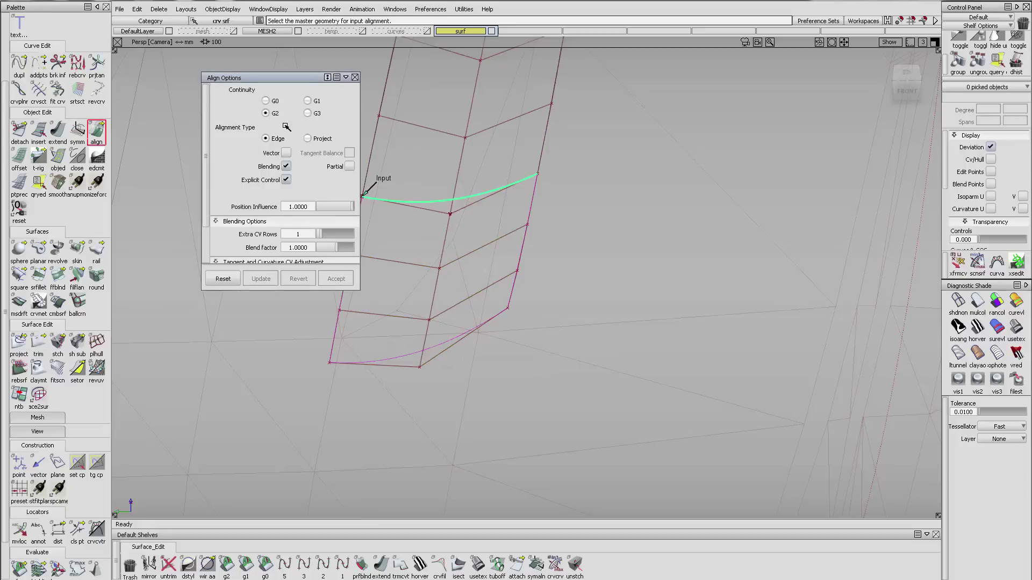
click(289, 166)
click(437, 173)
click(299, 279)
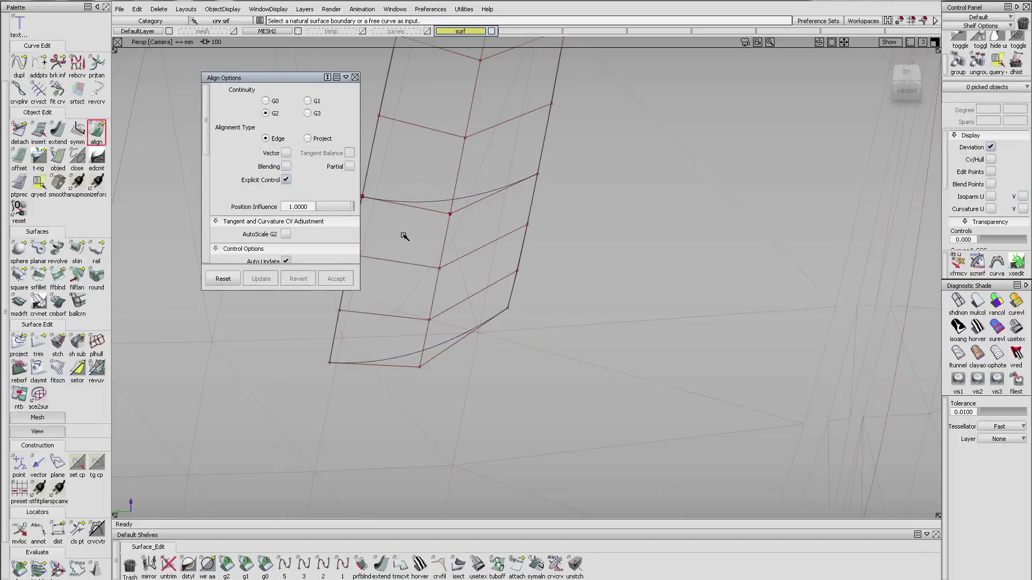
click(428, 203)
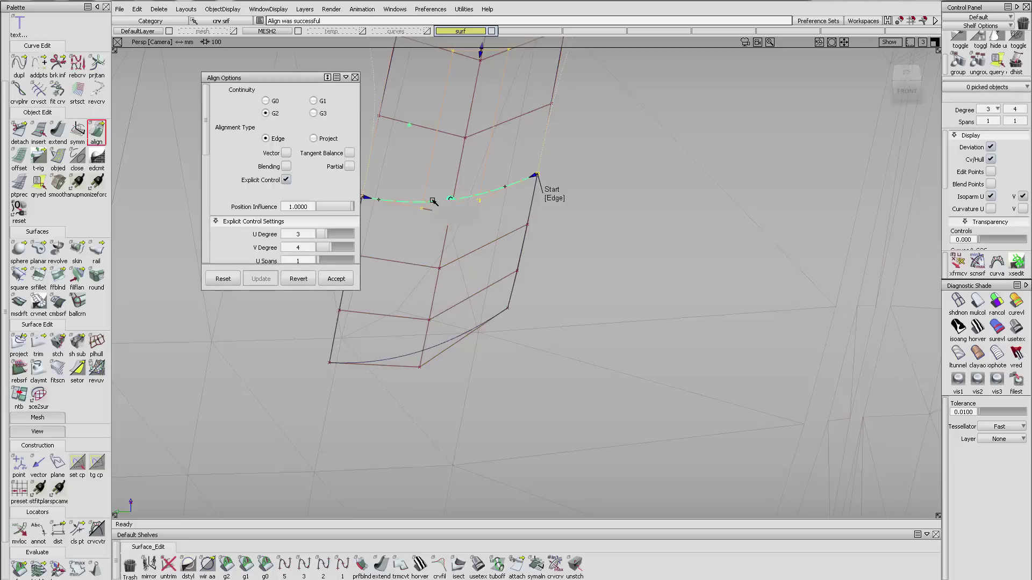
click(343, 274)
Step: Align the rear edge of the front tip piece to the adjoining strip piece with G2 continuity
click(426, 203)
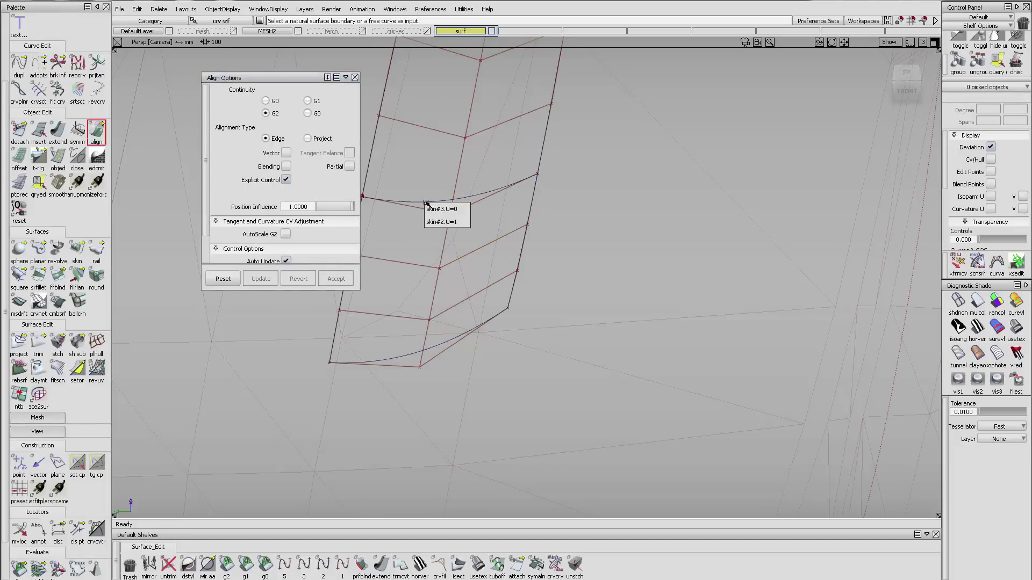
click(438, 208)
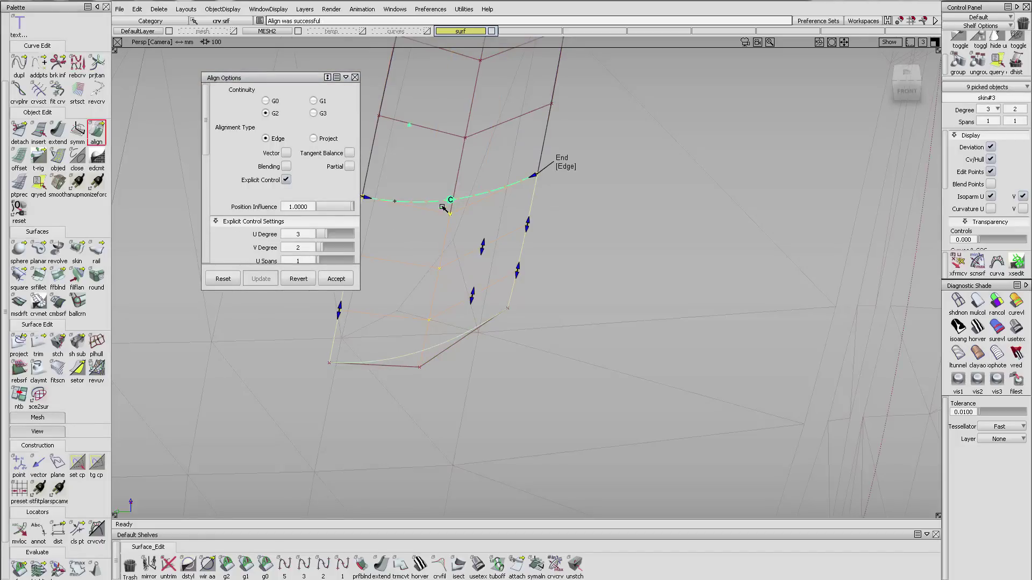
ctrl+shift+drag(463, 352, 511, 240)
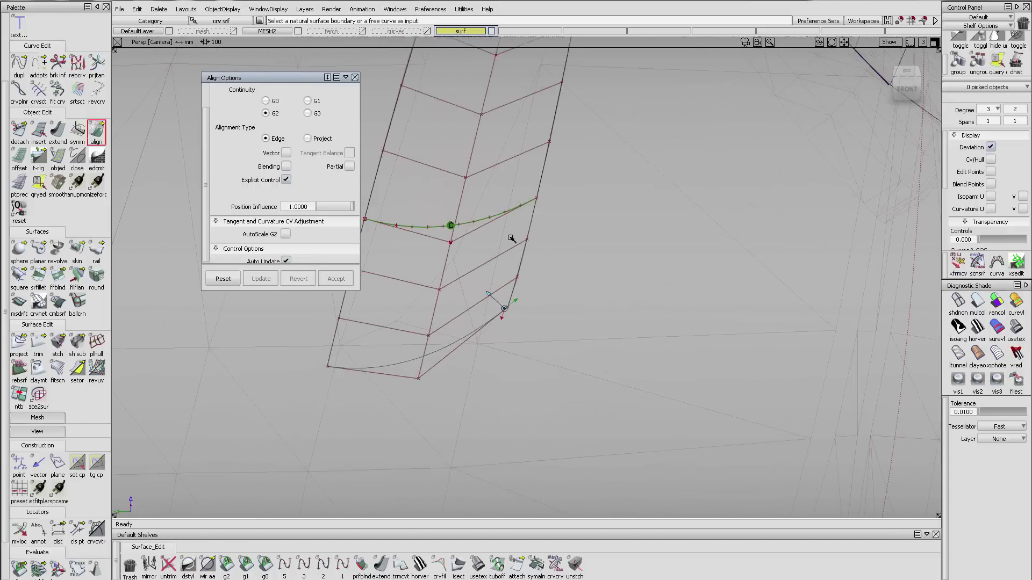
Step: Intersect the strip pieces with the hood surface again
alt+shift+middle_drag(462, 331, 502, 351)
click(458, 567)
alt+shift+right_drag(559, 443, 540, 391)
click(547, 299)
key(space)
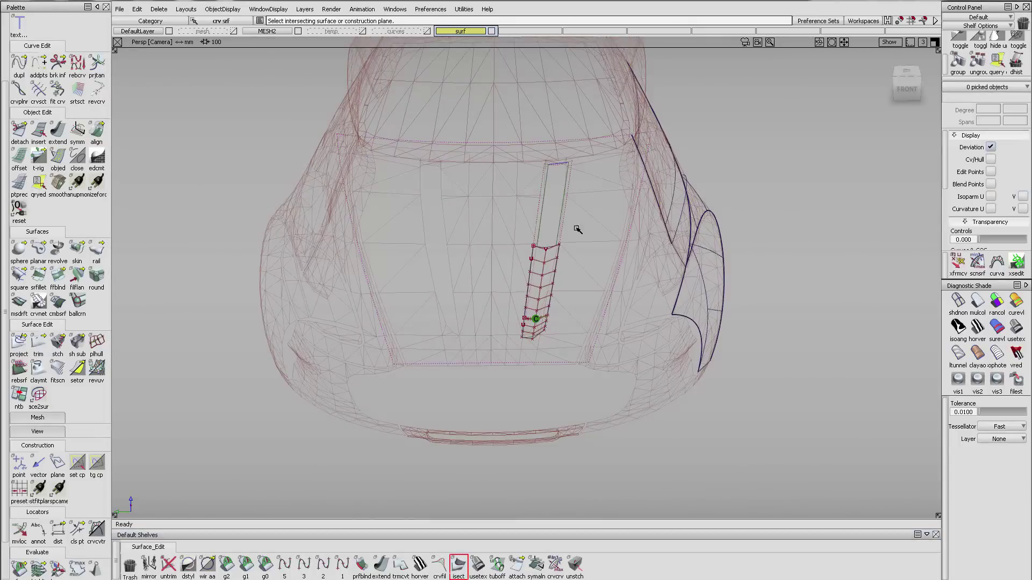
drag(577, 229, 473, 348)
Step: Move the inner and middle CVs of the tip piece's front row about 2.7 mm up in Z
alt+shift+right_drag(544, 318, 564, 357)
ctrl+shift+drag(433, 359, 432, 350)
drag(432, 350, 538, 381)
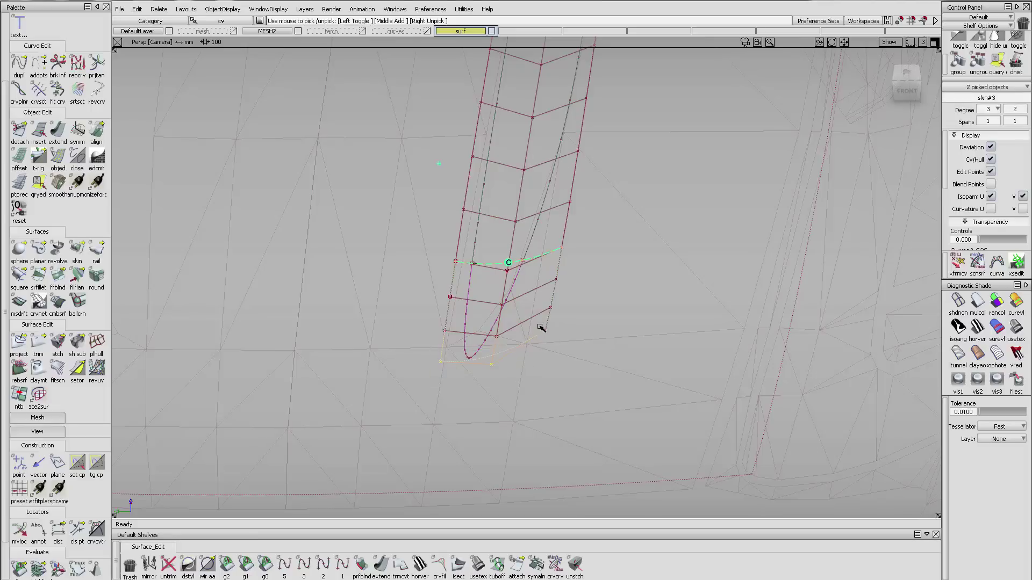
ctrl+shift+middle_drag(507, 337, 506, 335)
mouse_move(504, 346)
alt+shift+mouse_down()
mouse_move(478, 376)
mouse_move(502, 356)
alt+shift+mouse_up()
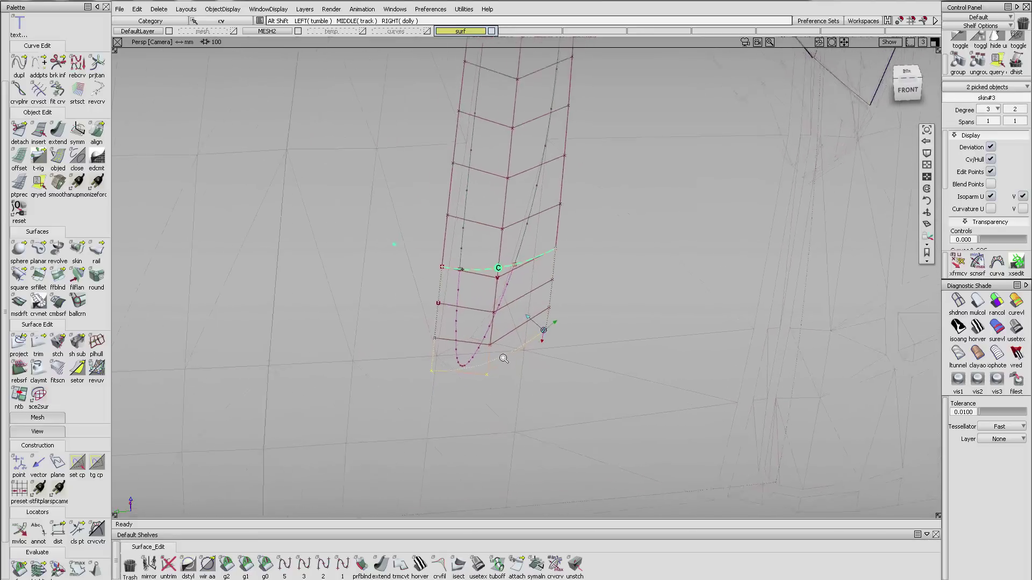
alt+shift+right_drag(502, 357, 477, 438)
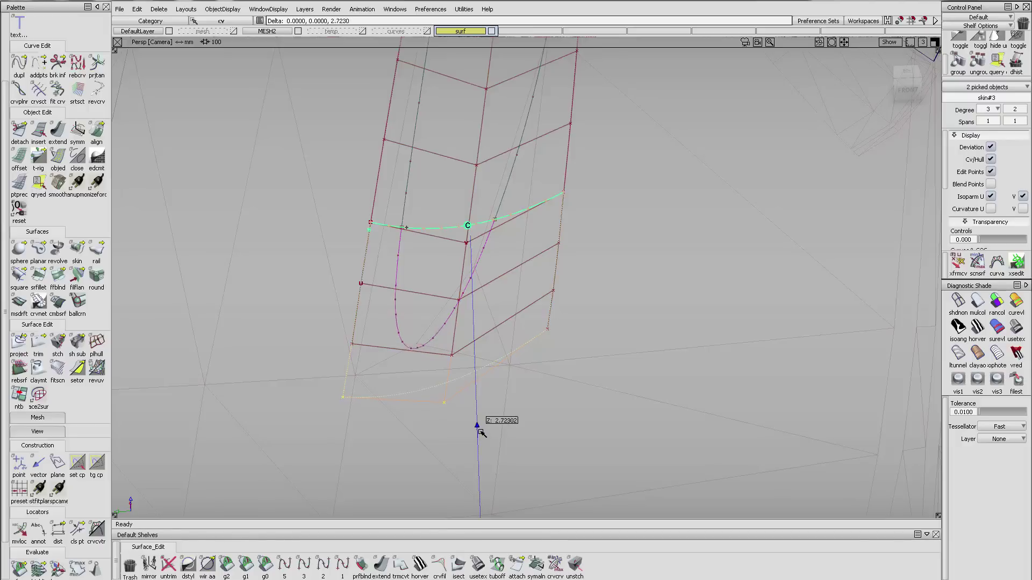
drag(480, 432, 480, 431)
alt+shift+drag(549, 348, 536, 414)
alt+shift+right_drag(537, 414, 543, 361)
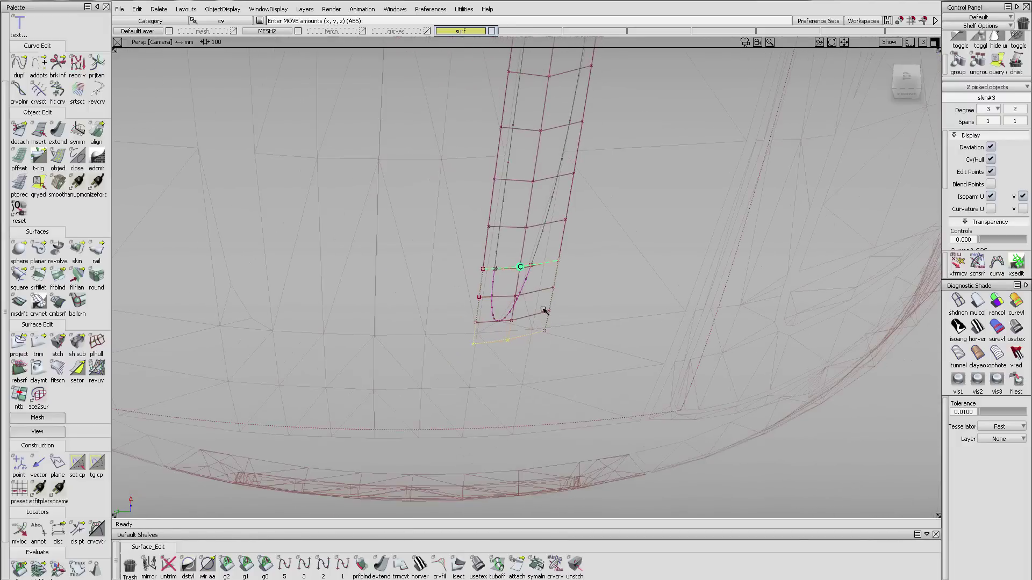
Step: Hide the CVs and hulls of the strip pieces
ctrl+shift+drag(544, 311, 448, 324)
drag(592, 218, 526, 274)
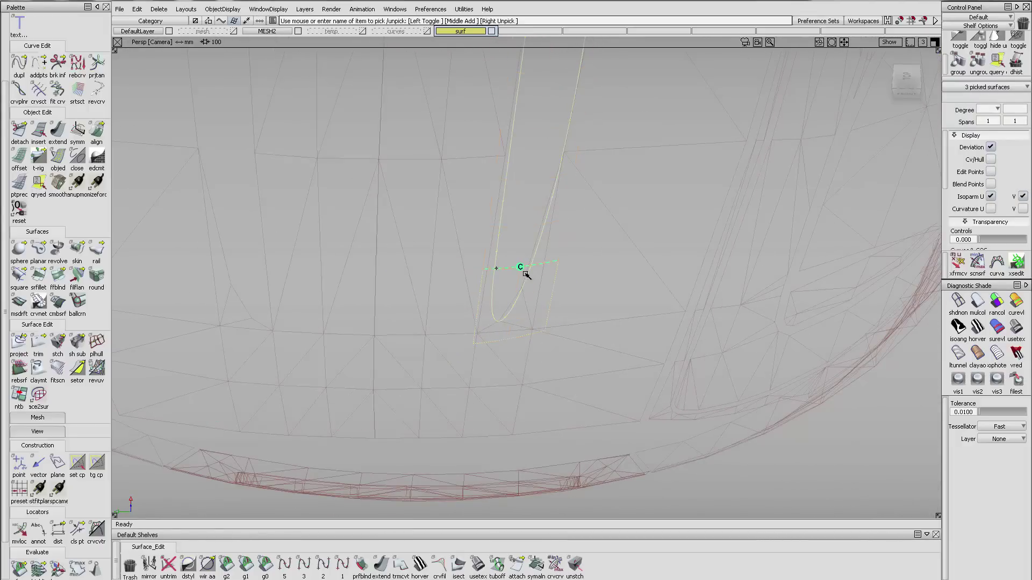
ctrl+shift+drag(555, 227, 560, 217)
Step: Delete the curve-on-surface that runs across the rear end of the strip
alt+shift+right_drag(587, 208, 551, 284)
alt+shift+middle_drag(550, 284, 513, 414)
alt+shift+click(536, 193)
alt+shift+right_drag(553, 194, 618, 189)
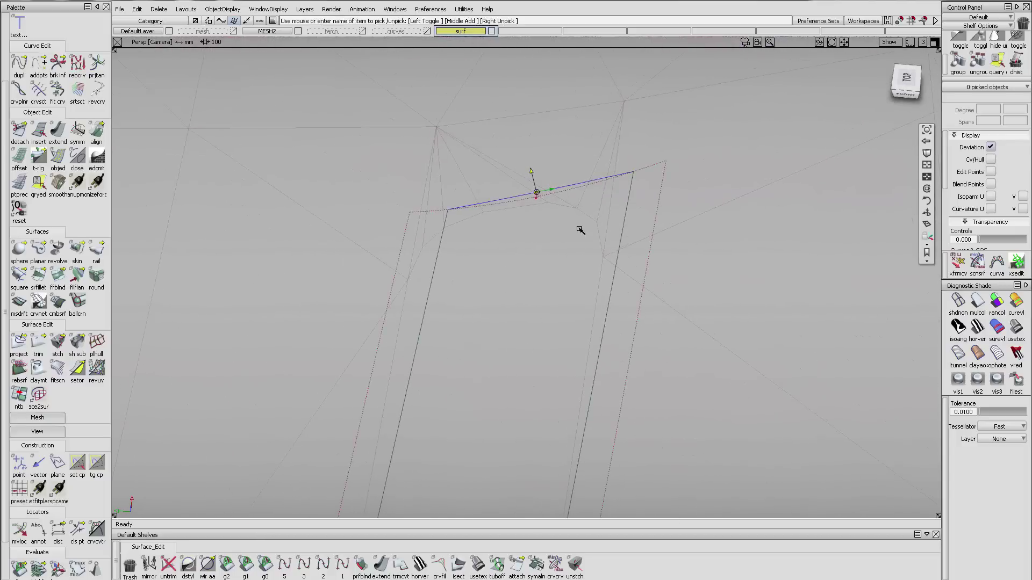
mouse_move(629, 256)
alt+shift+mouse_down()
mouse_move(530, 214)
mouse_move(417, 231)
mouse_move(589, 292)
mouse_move(572, 314)
mouse_move(520, 251)
mouse_move(467, 232)
alt+shift+mouse_up()
key(Delete)
key(Return)
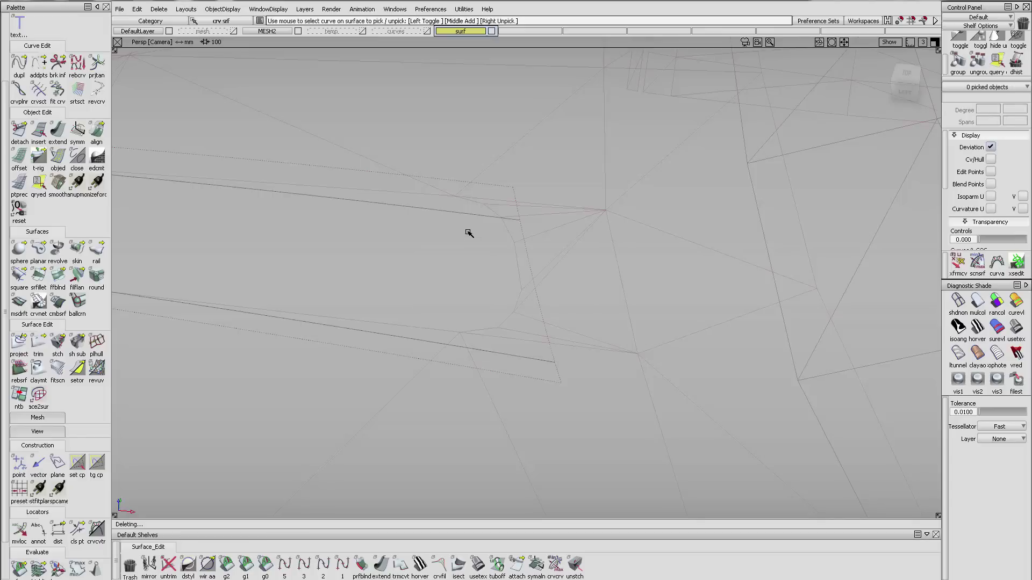
Step: Detach the strip surface across its width a short distance ahead of its rear end
click(19, 130)
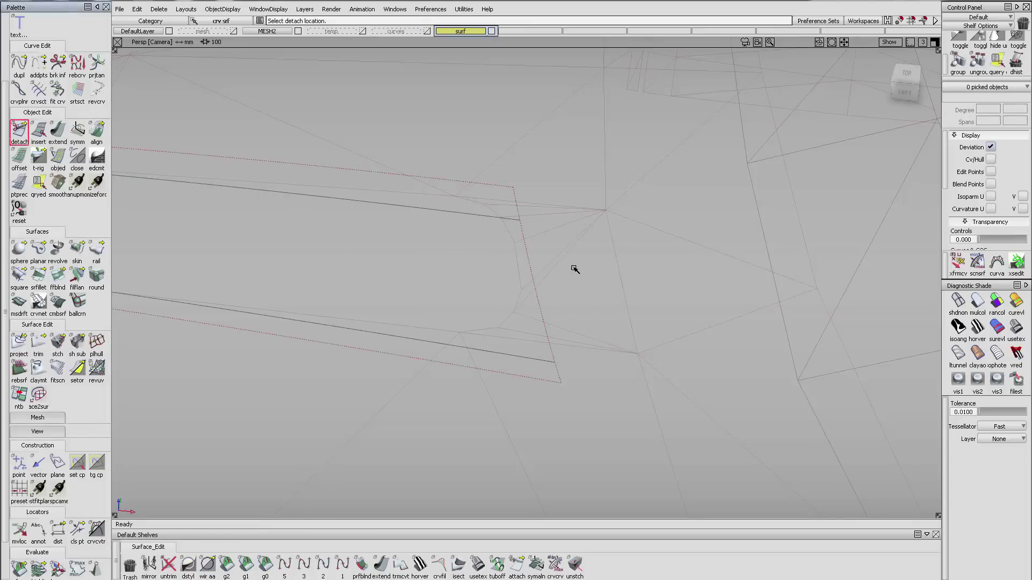
key(Return)
drag(468, 269, 450, 274)
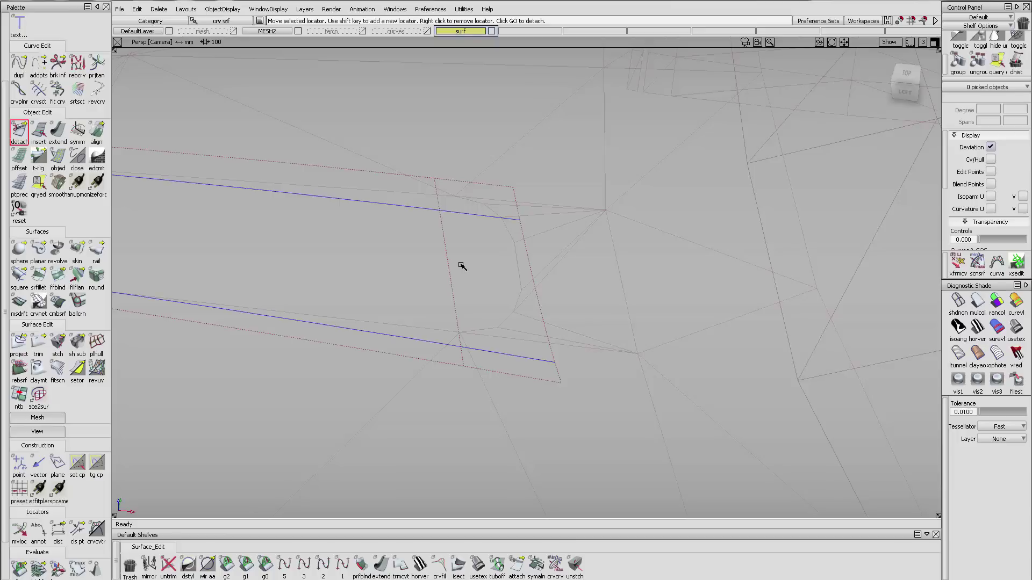
Step: Extend the rear edge of the short rear strip piece further back
click(57, 131)
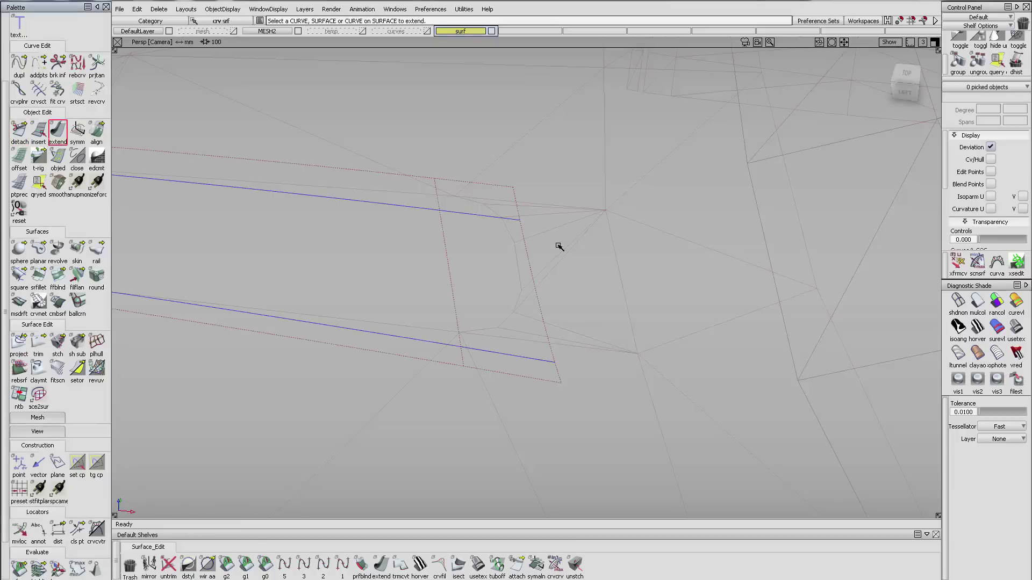
click(601, 253)
drag(691, 264, 720, 265)
Step: Delete the old curves-on-surface running along the strip
ctrl+shift+drag(575, 263, 580, 333)
mouse_move(580, 333)
ctrl+shift+mouse_down()
mouse_move(502, 258)
mouse_move(316, 163)
ctrl+shift+mouse_up()
key(Delete)
key(Return)
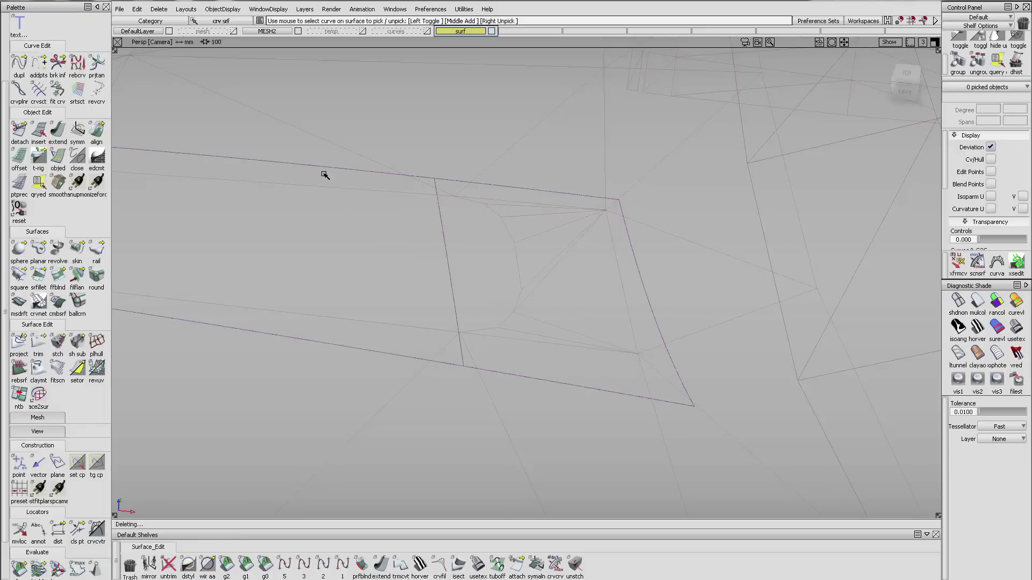
Step: Intersect all the strip pieces, including the extended rear piece, with the hood surface
click(459, 564)
scroll(532, 237, down, 10)
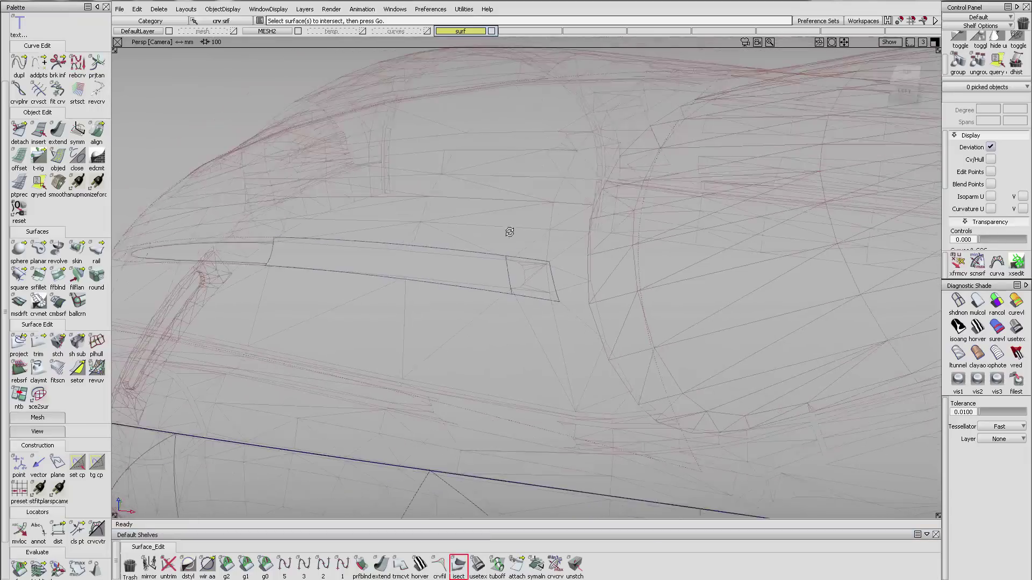
click(515, 274)
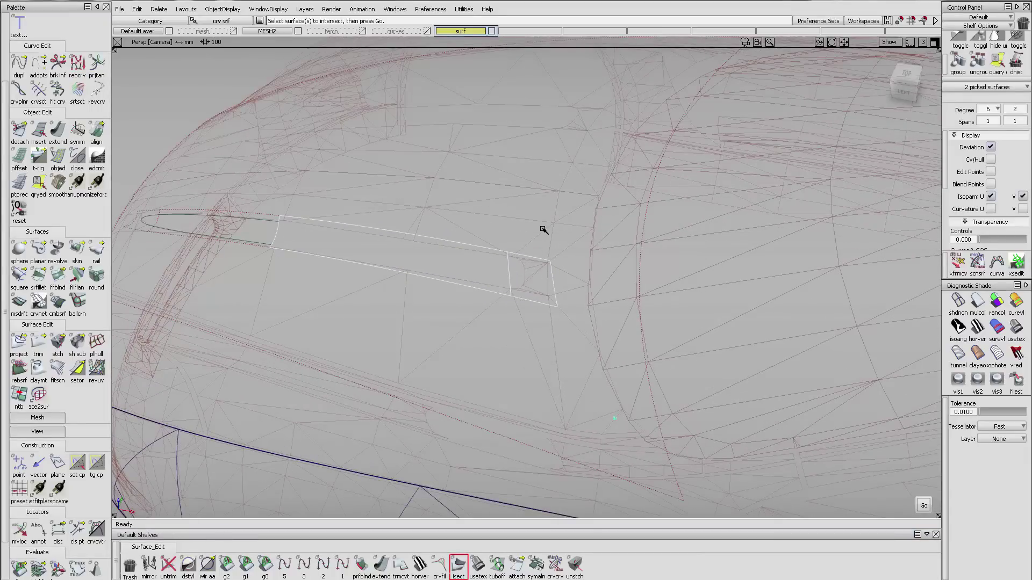
key(space)
click(618, 231)
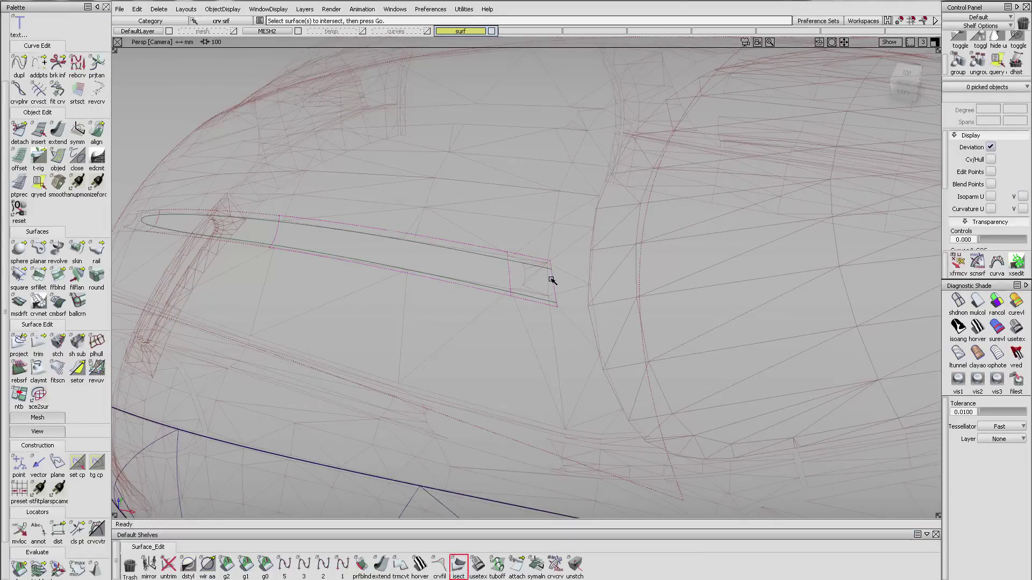
Step: Show the CVs and hulls of the rear strip piece
mouse_move(552, 280)
alt+shift+right_down()
mouse_move(593, 273)
mouse_move(582, 262)
alt+shift+right_up()
ctrl+shift+drag(582, 263, 570, 280)
drag(576, 290, 541, 271)
ctrl+shift+drag(578, 311, 571, 237)
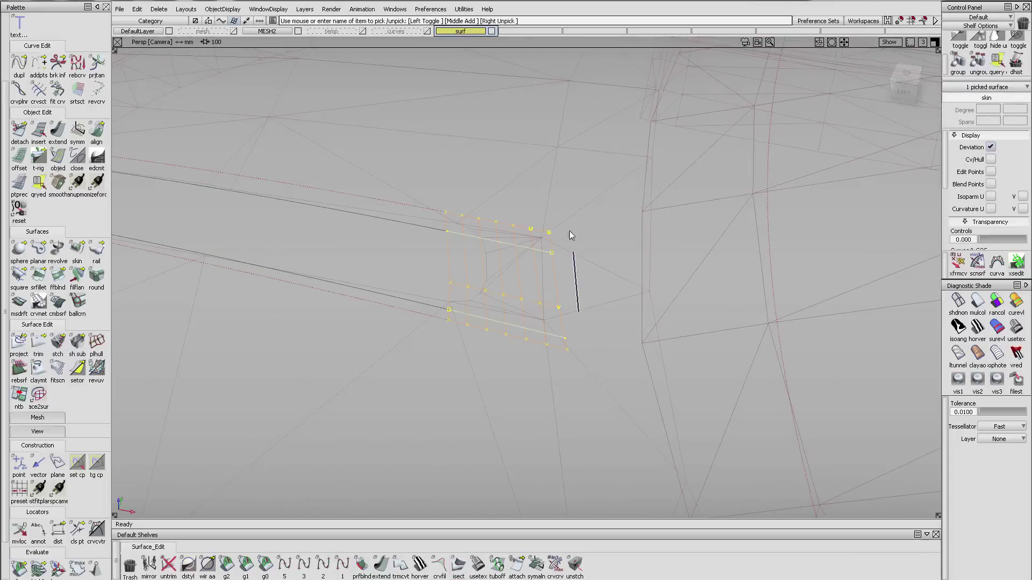
click(513, 293)
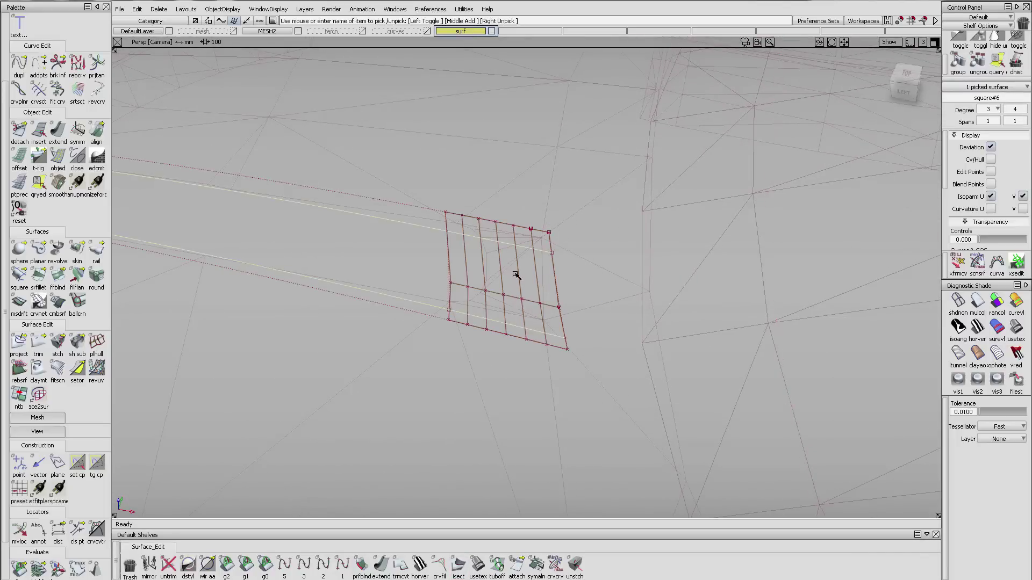
click(525, 299)
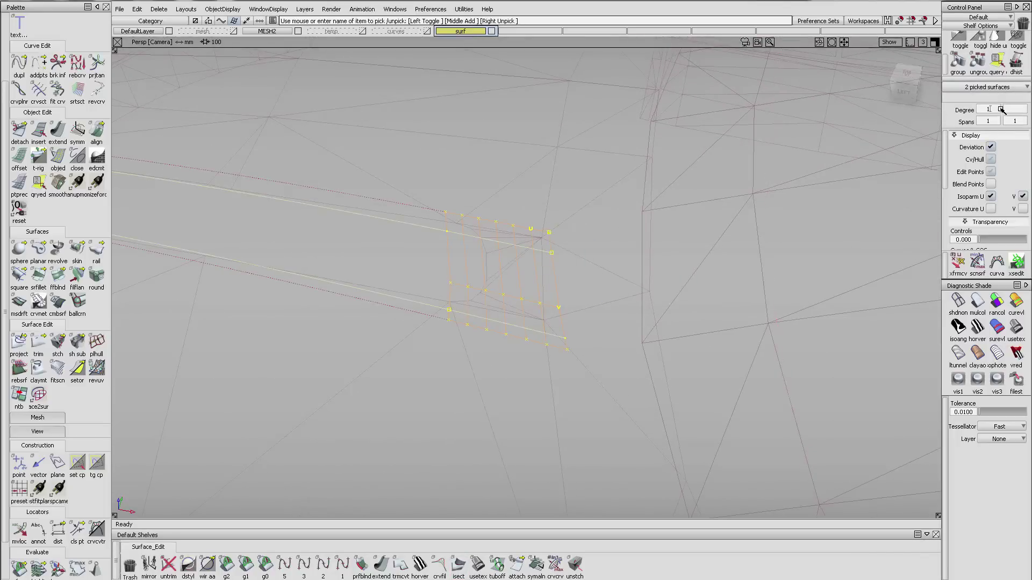
click(998, 109)
click(994, 162)
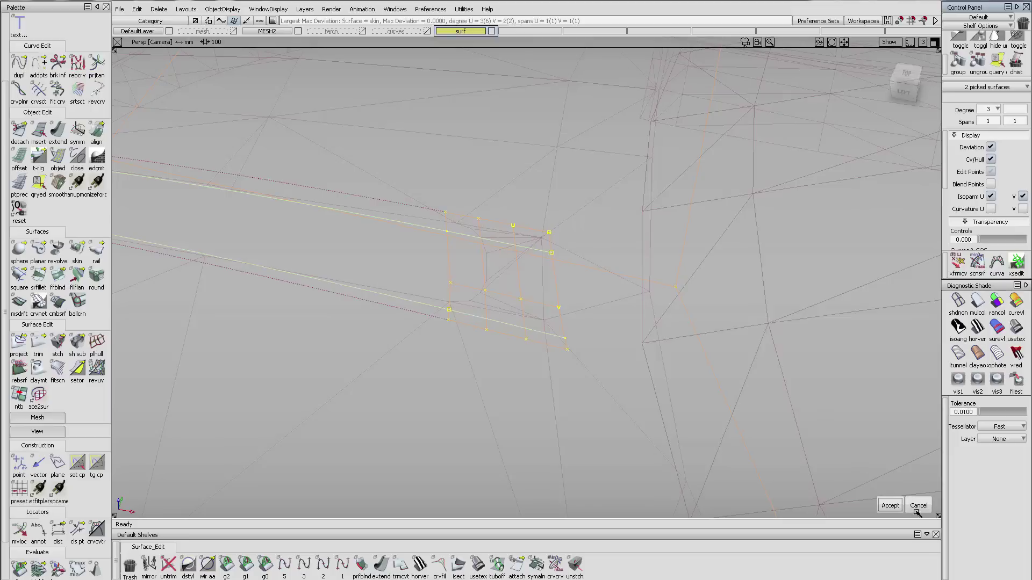
click(918, 507)
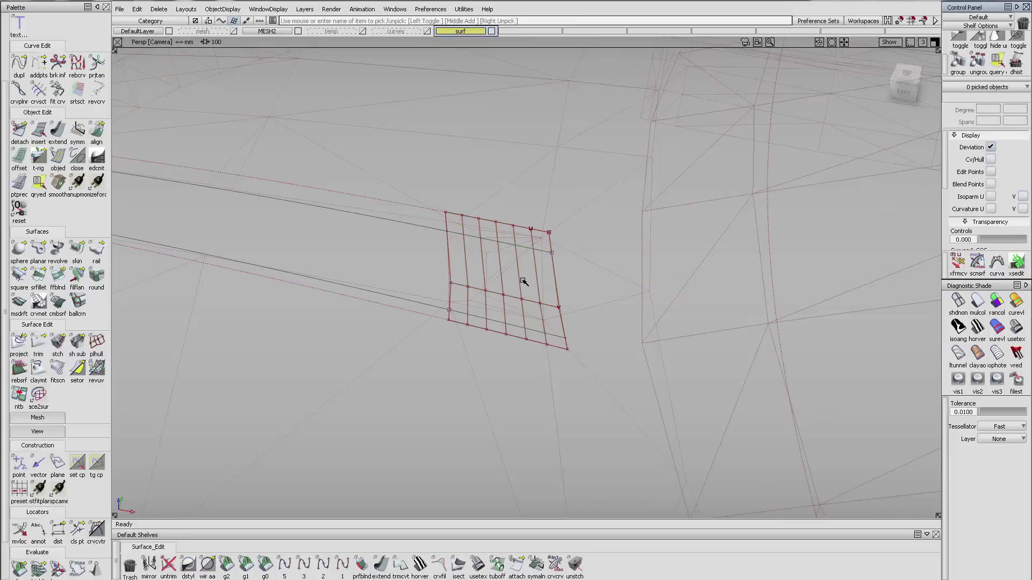
Step: Set the rear strip piece's U degree to 3 and align it to the neighbouring strip piece with G2 continuity
click(522, 299)
click(997, 109)
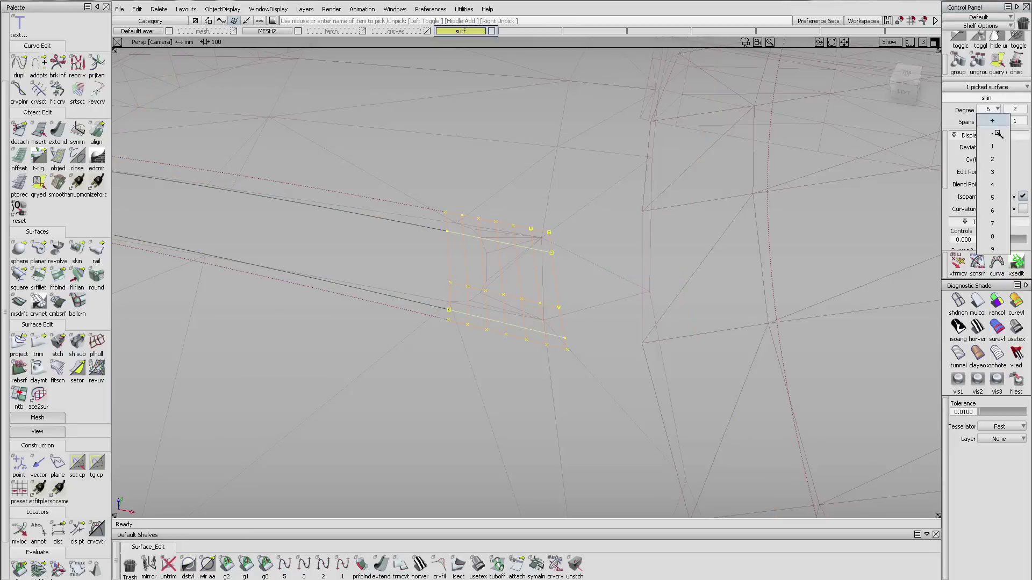
click(992, 172)
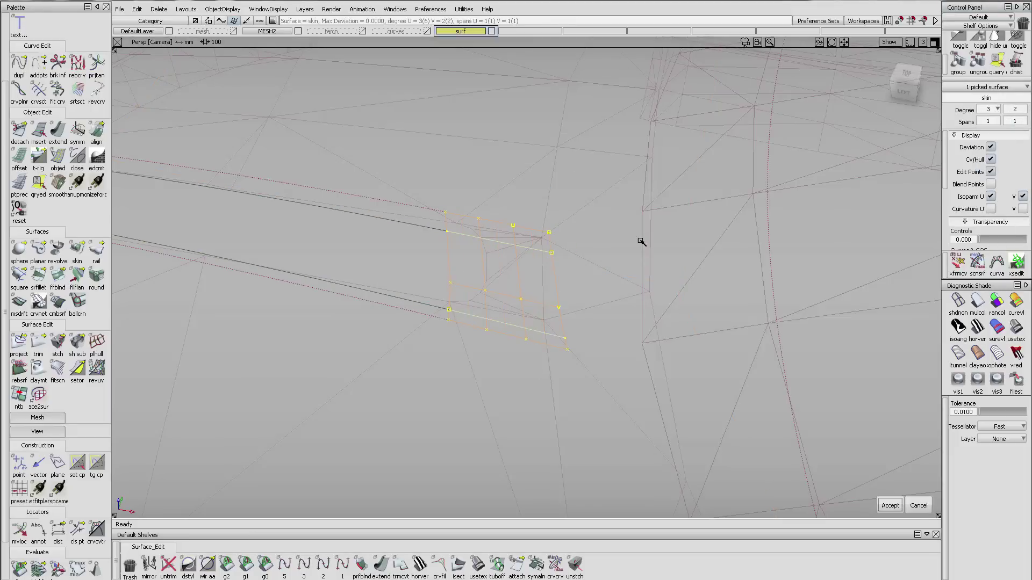
click(552, 362)
alt+shift+drag(574, 355, 538, 359)
click(227, 564)
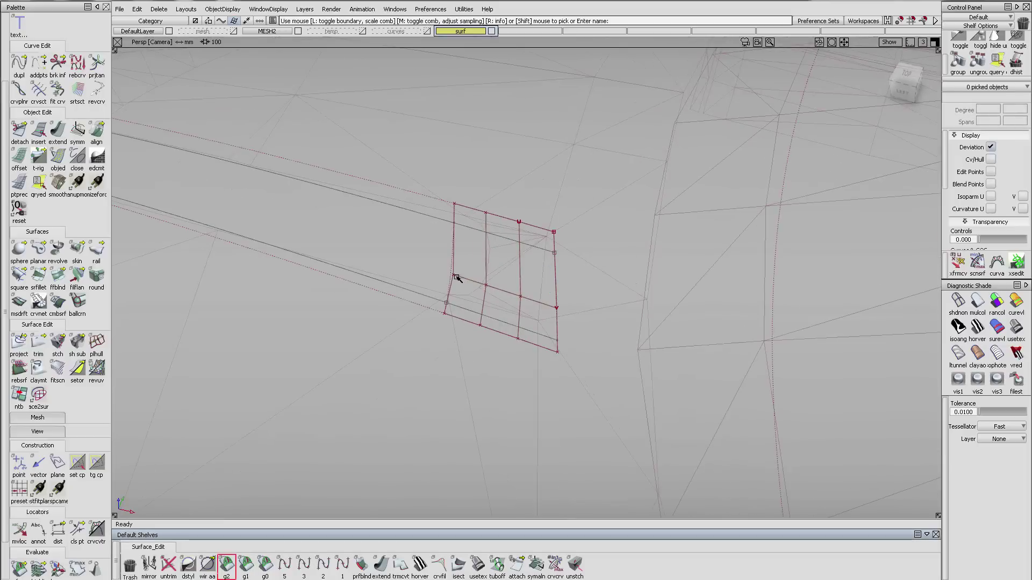
Step: Move the rear strip piece's end row of CVs about 160 mm up in Z and hide its CVs and hulls
drag(541, 214, 592, 355)
ctrl+shift+middle_drag(592, 405, 584, 282)
right_drag(587, 310, 579, 191)
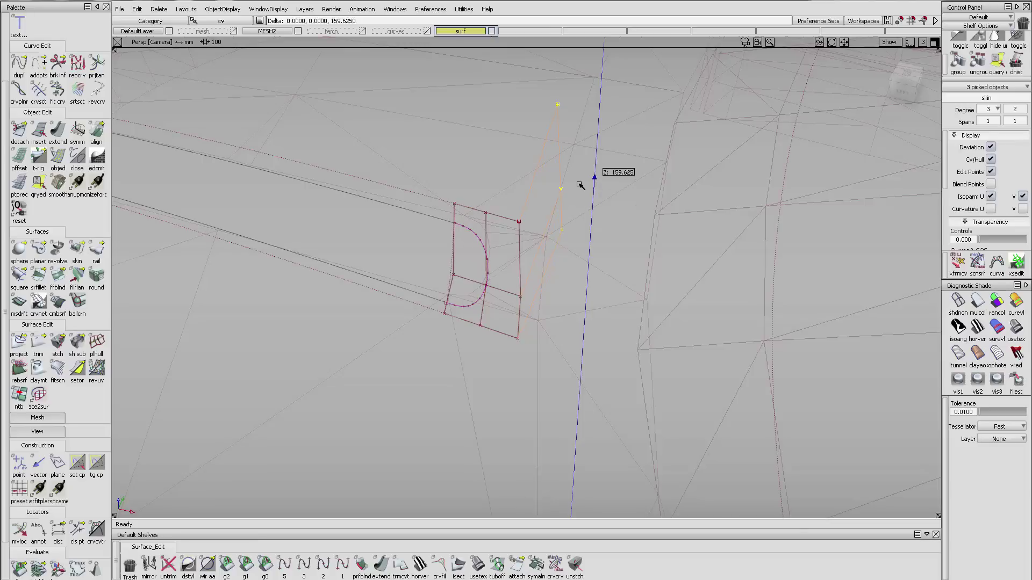
alt+shift+drag(385, 267, 582, 330)
ctrl+shift+drag(635, 308, 635, 335)
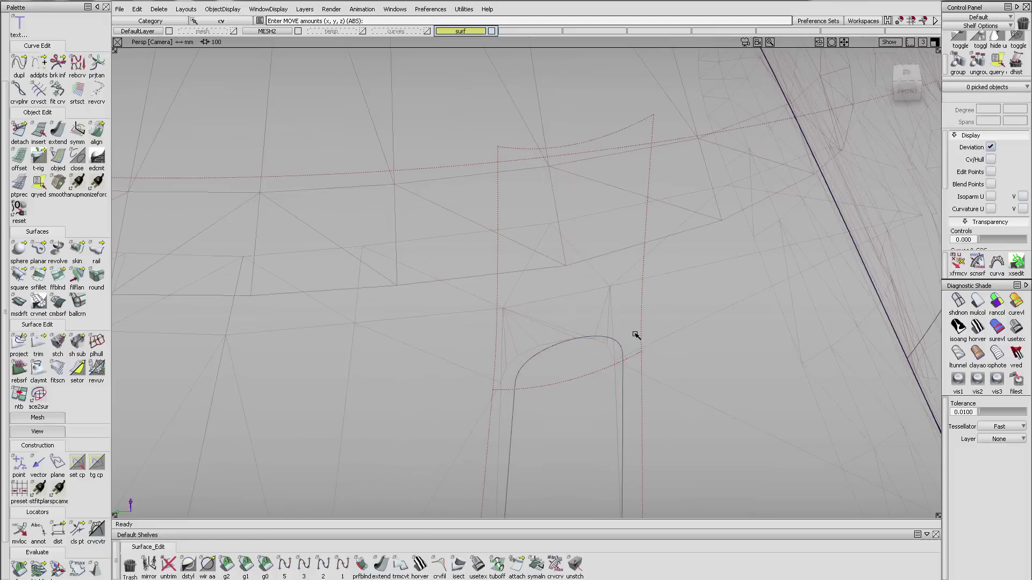
Step: Delete the construction history of the hood and strip objects, and hide the MESH2 layer
alt+shift+right_drag(654, 305, 574, 269)
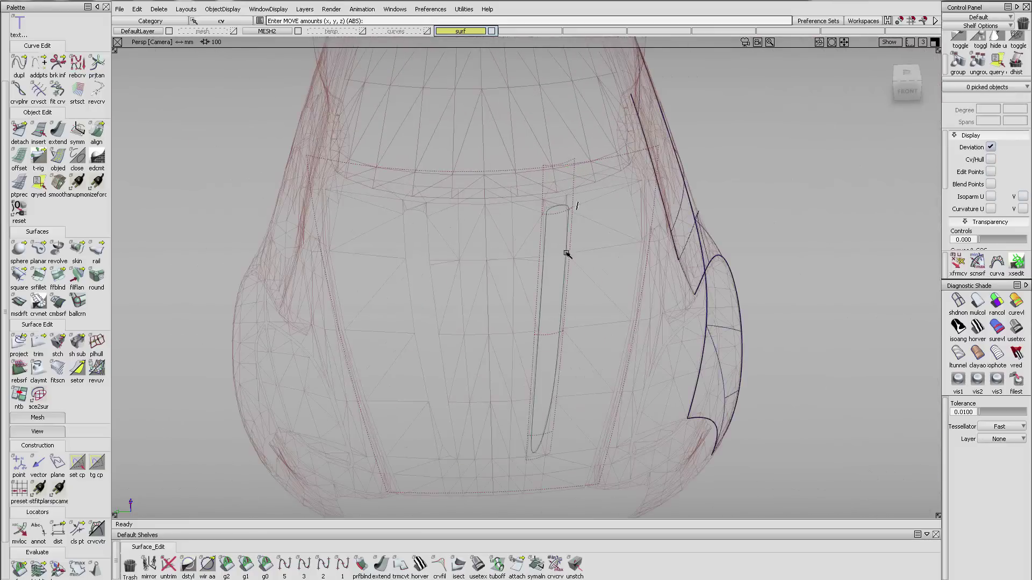
ctrl+shift+drag(566, 251, 493, 519)
click(1016, 62)
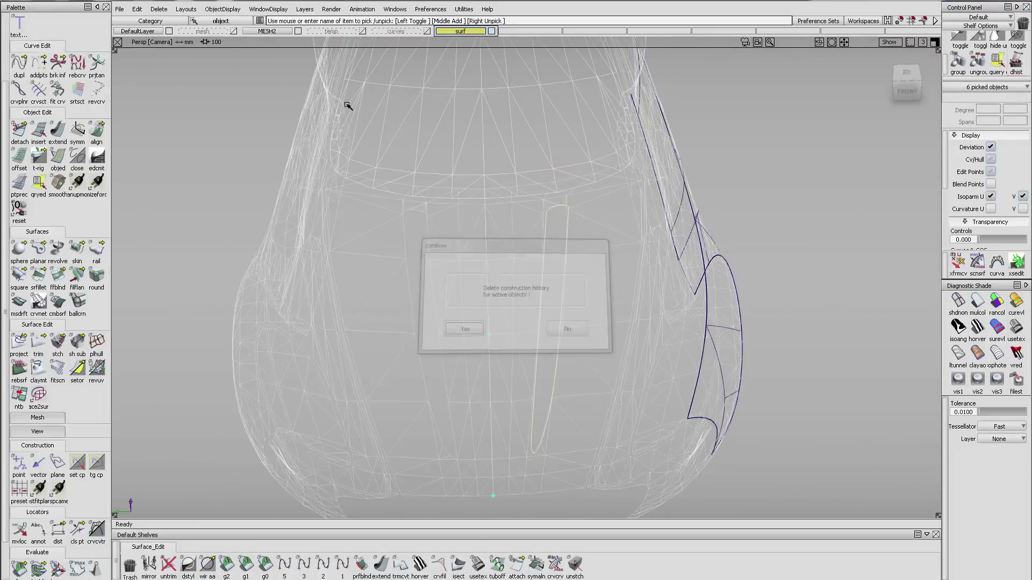
key(Return)
click(298, 31)
ctrl+shift+drag(513, 285, 513, 339)
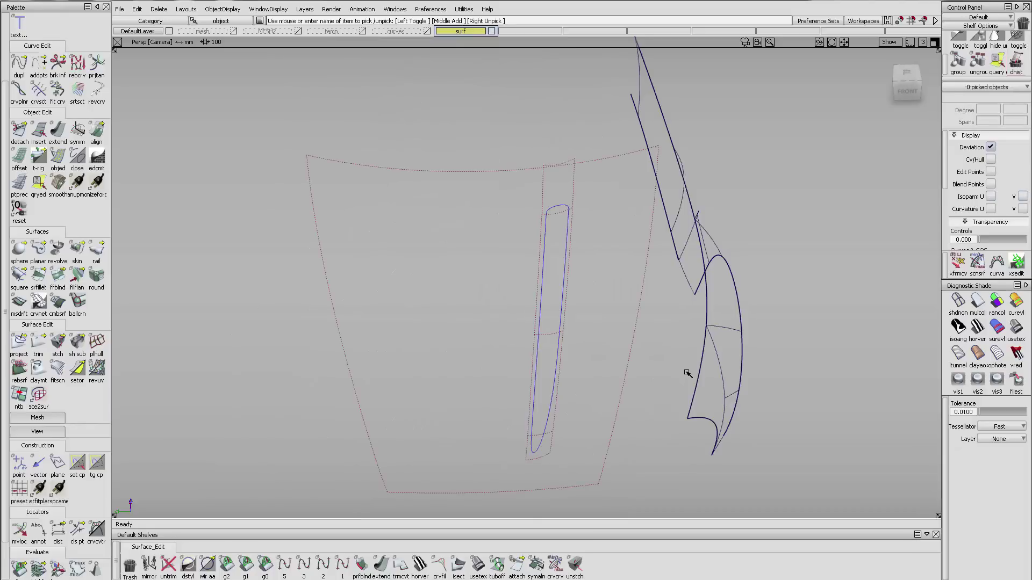
Step: Trim the strip-shaped opening out of the hood surface, keeping the surrounding region
alt+shift+drag(685, 369, 649, 308)
click(39, 344)
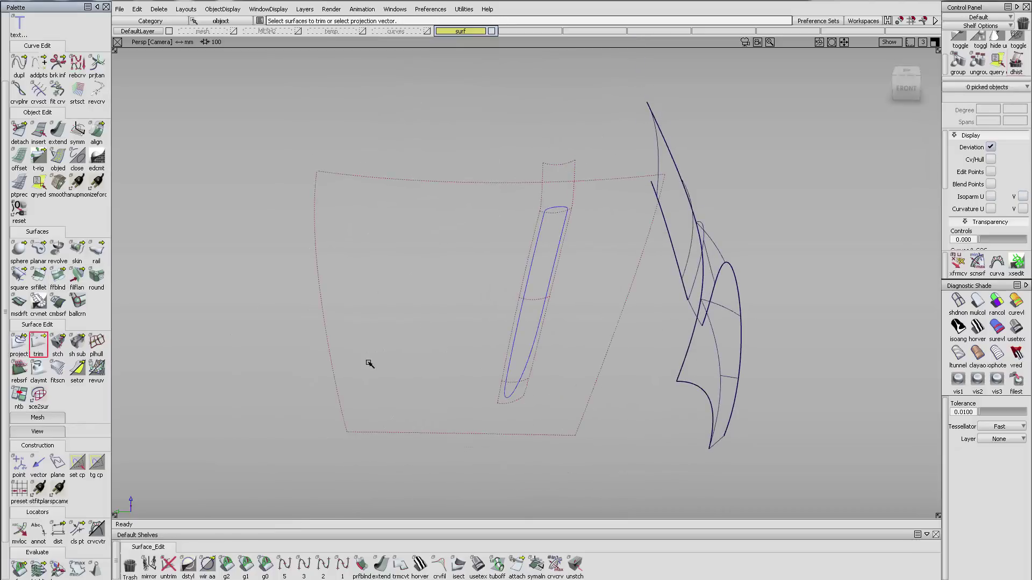
click(486, 304)
key(space)
Step: Trim the strip pieces to the intersection outline, keeping the regions inside it
alt+shift+drag(524, 290, 562, 290)
click(557, 212)
click(557, 212)
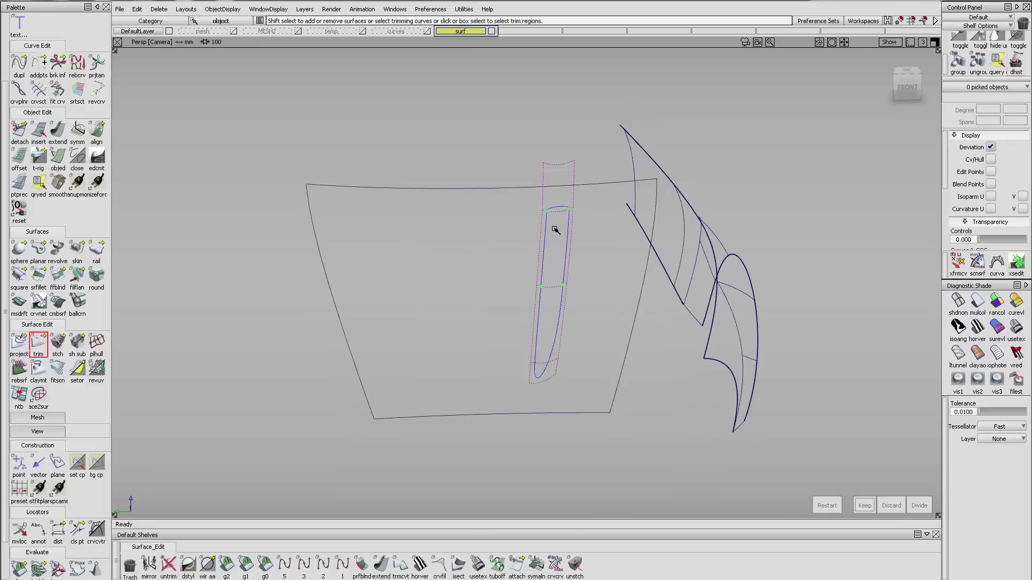
key(Return)
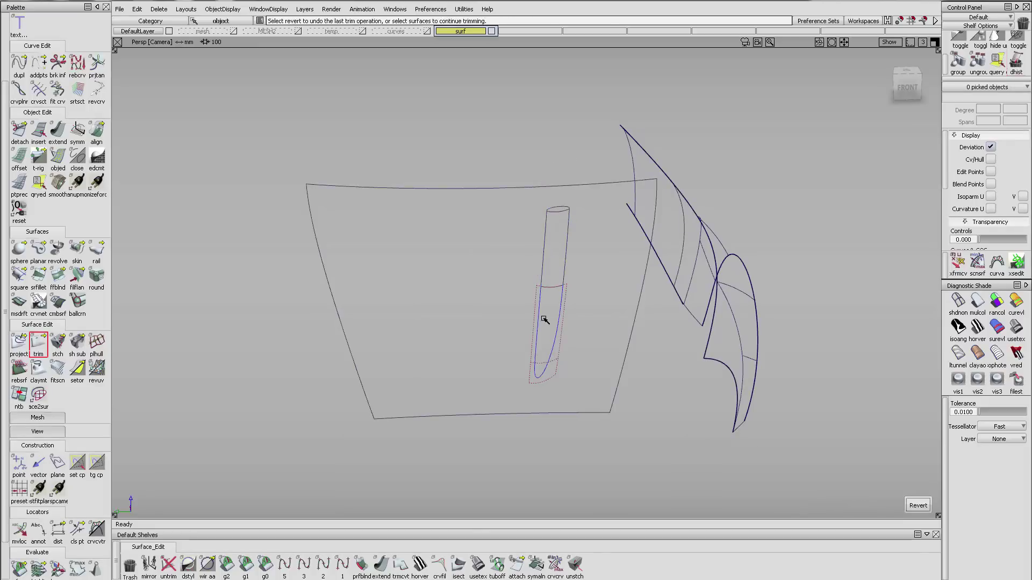
click(541, 364)
key(space)
Step: Inspect the trimmed hood and strip with multi-color shading and the Shade-Sky texture map
click(977, 303)
ctrl+shift+right_drag(651, 356, 549, 262)
alt+shift+drag(549, 262, 556, 171)
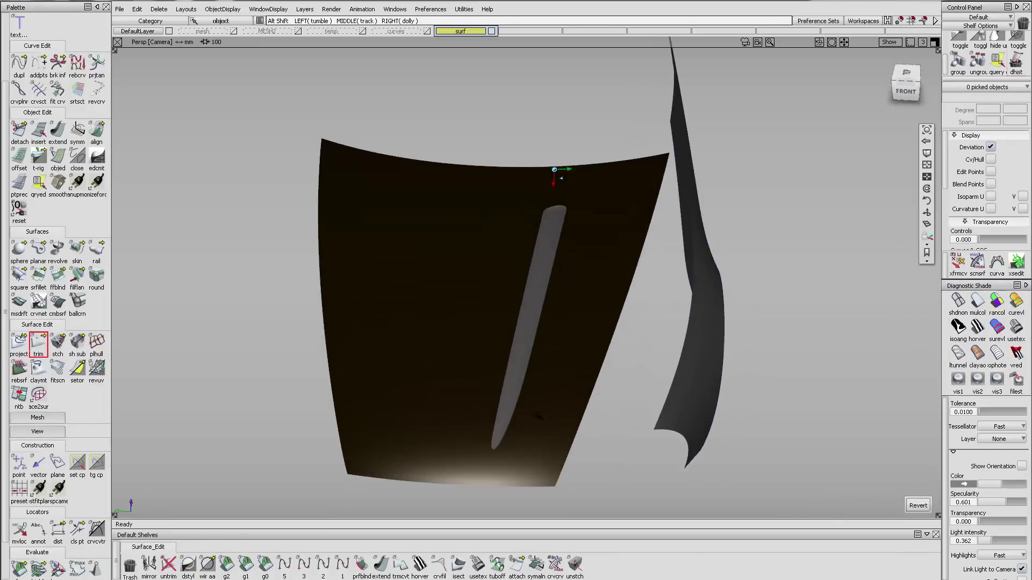
click(480, 560)
mouse_move(553, 236)
alt+shift+mouse_down()
mouse_move(556, 191)
mouse_move(523, 264)
alt+shift+mouse_up()
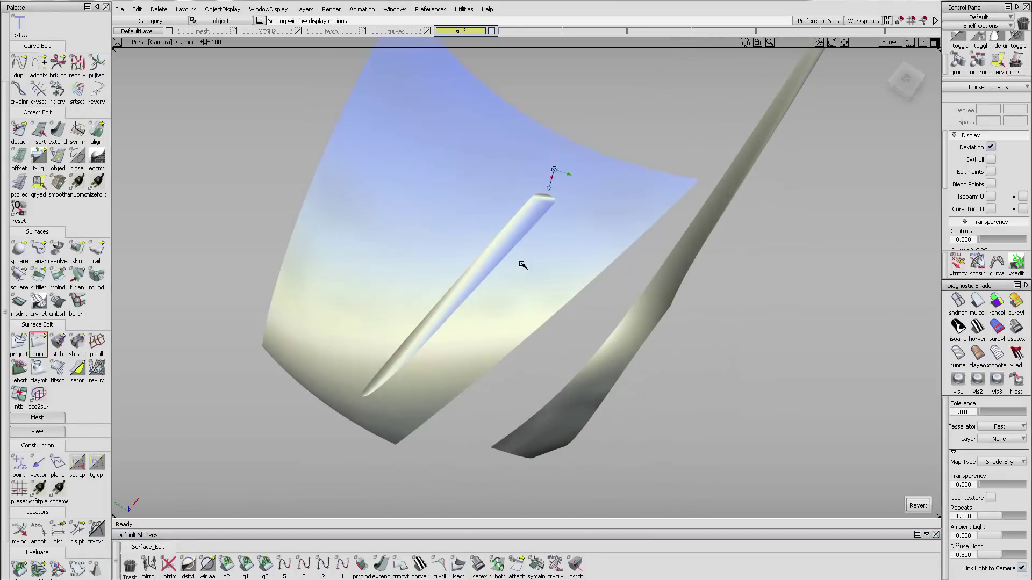
alt+shift+right_drag(522, 263, 540, 242)
alt+shift+drag(541, 242, 462, 232)
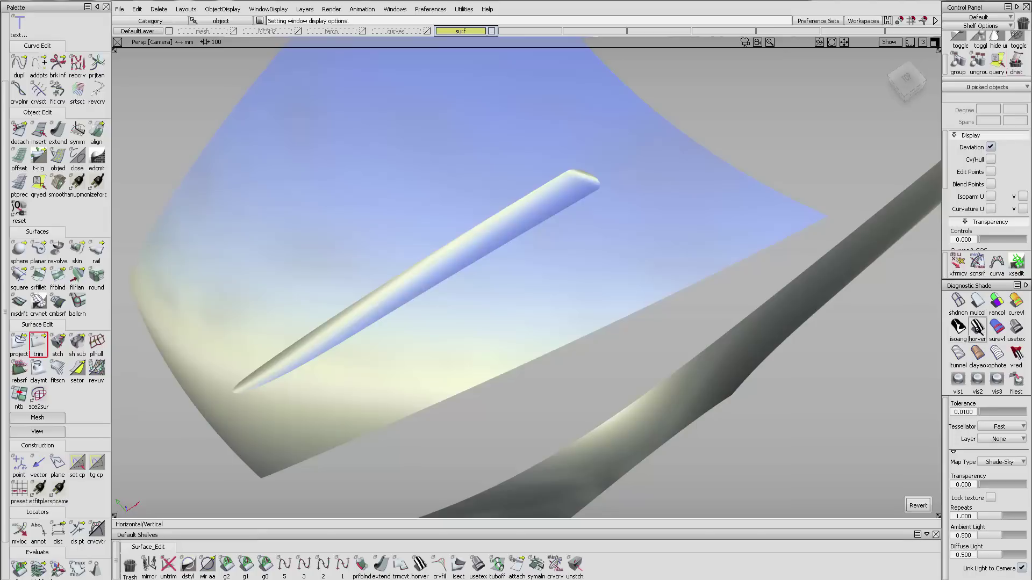
Step: Examine the highlight flow over the hood and recessed strip with Horizontal/Vertical black-and-white stripe shading
click(976, 326)
alt+shift+drag(518, 254, 520, 239)
alt+shift+right_drag(520, 239, 588, 149)
mouse_move(589, 150)
alt+shift+mouse_down()
mouse_move(652, 113)
mouse_move(659, 134)
alt+shift+mouse_up()
alt+shift+right_drag(659, 133, 717, 175)
alt+shift+drag(716, 175, 723, 169)
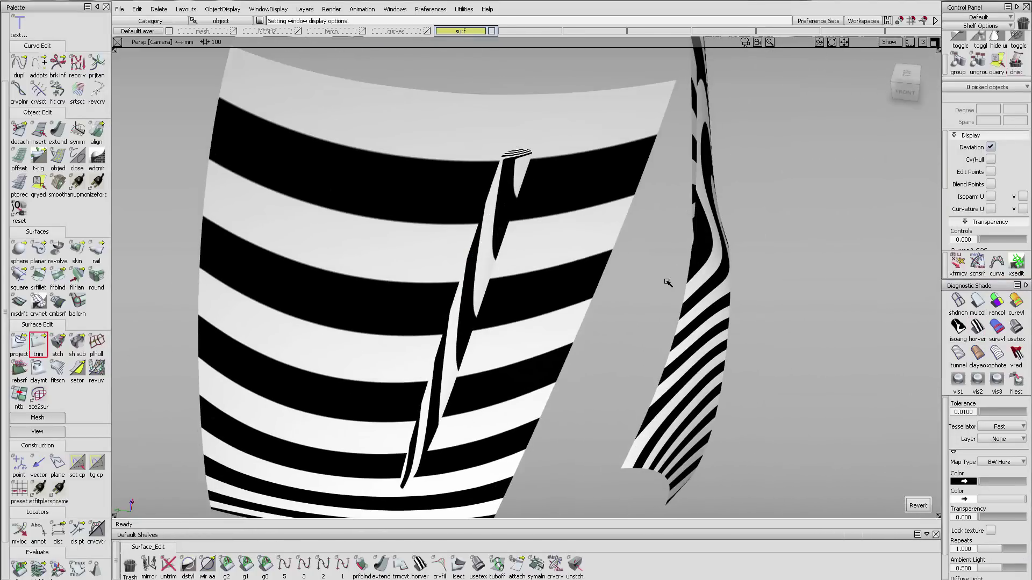